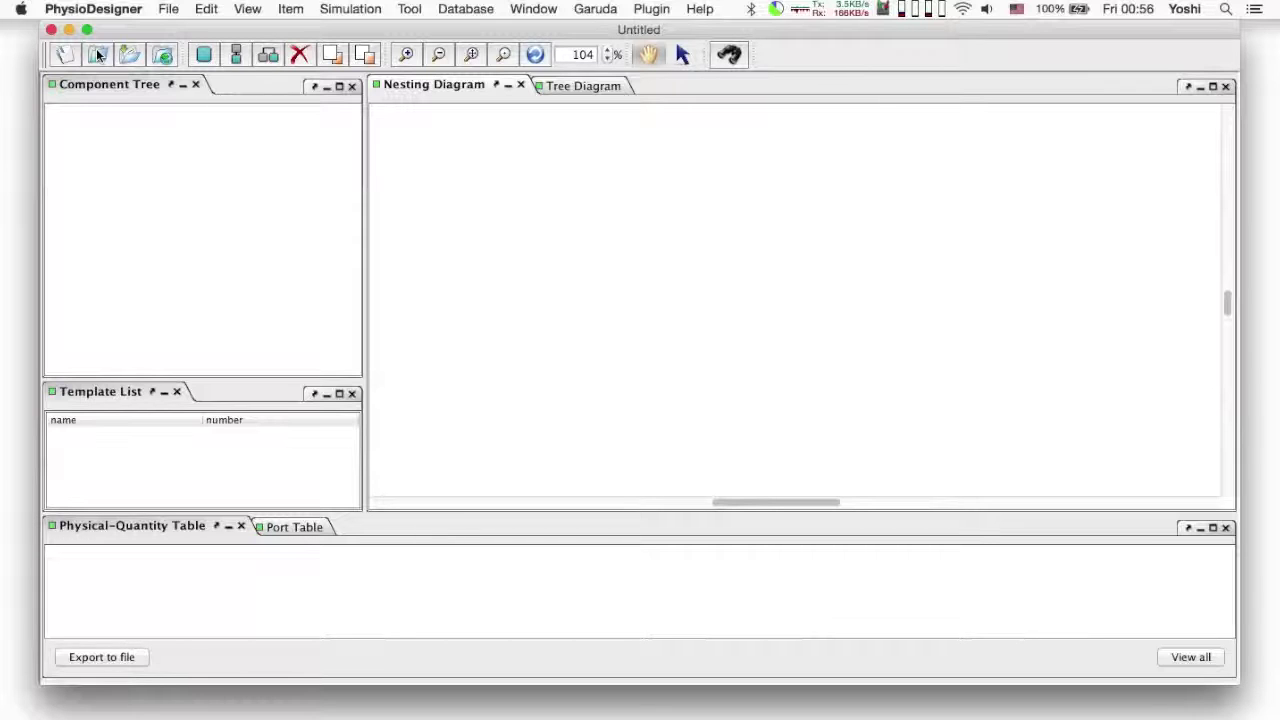
# Open the Open Model File dialog showing the sample folder's .phz models.
pyautogui.click(97, 55)
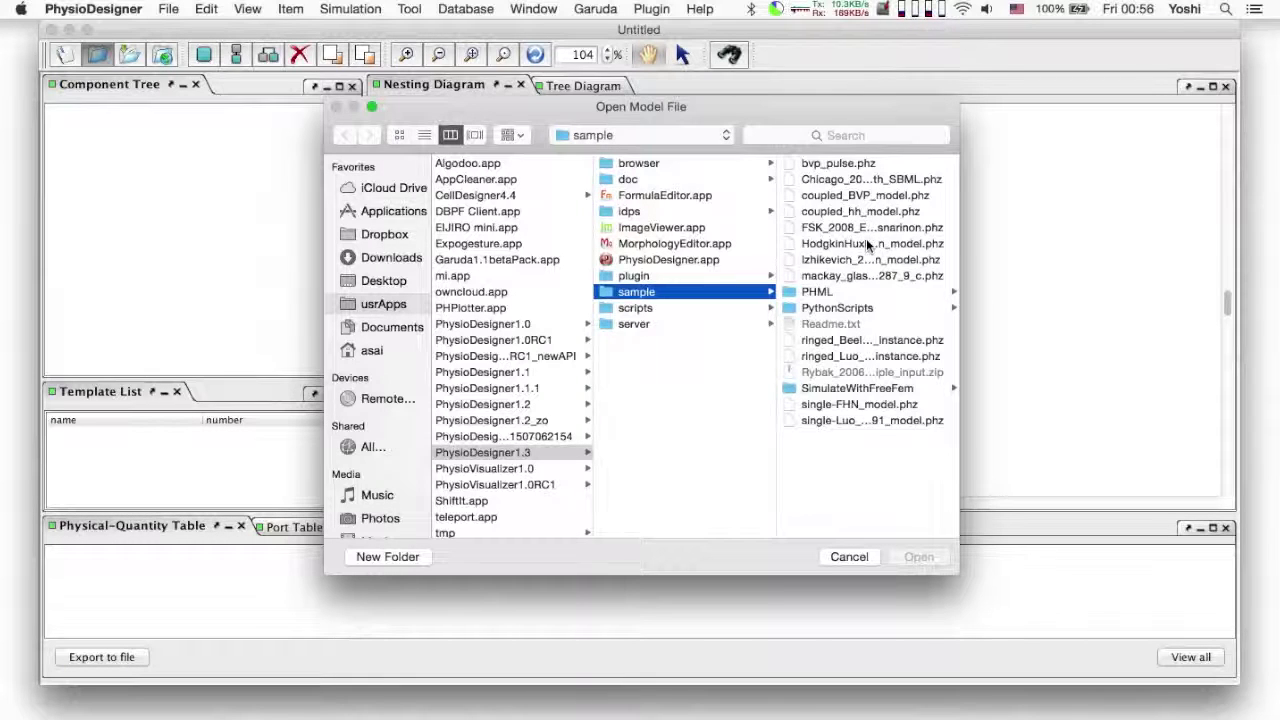
# Select HodgkinHuxley_1952_neuron_model.phz in the sample folder and open it.
pyautogui.click(868, 244)
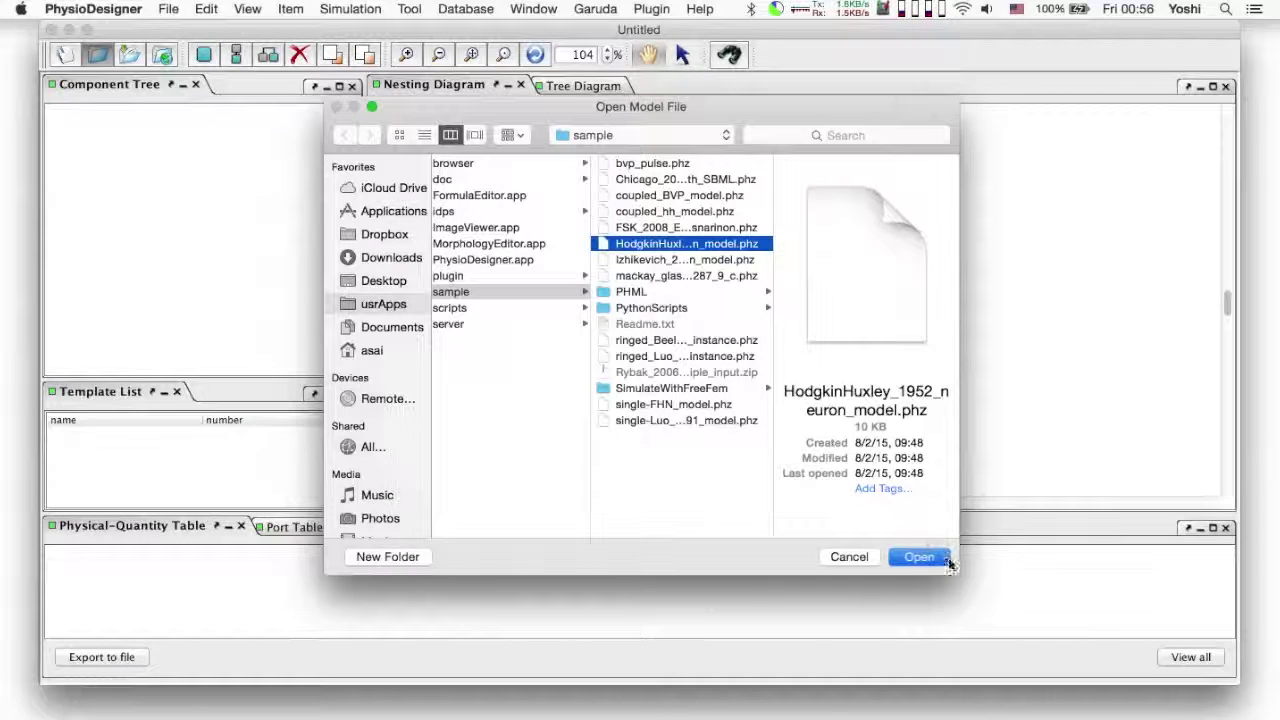
pyautogui.click(944, 566)
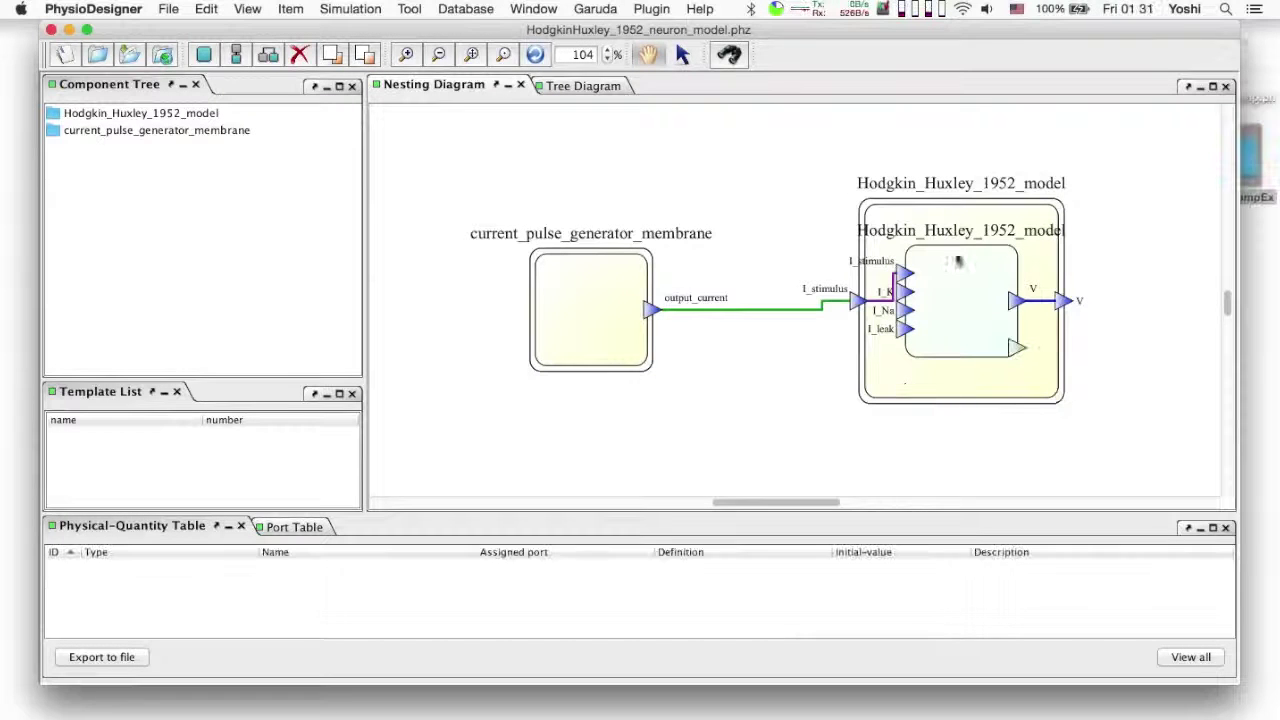
pyautogui.rightClick(1062, 302)
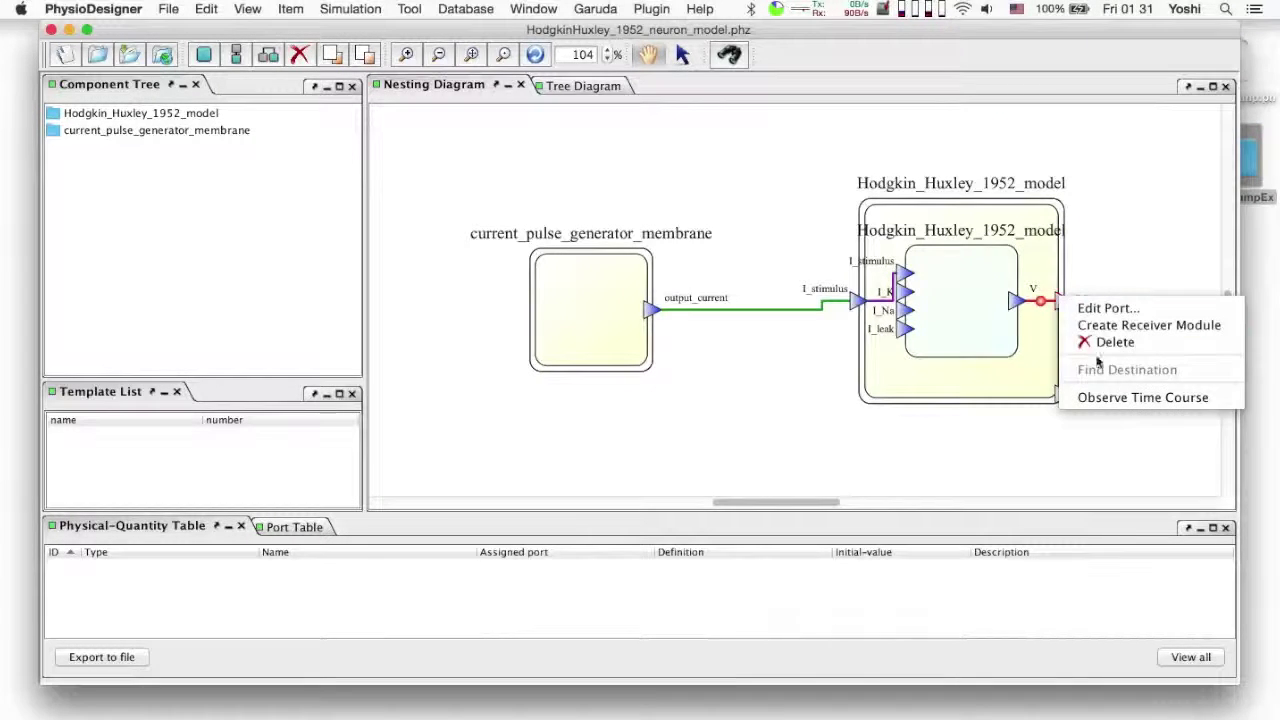
pyautogui.click(1116, 400)
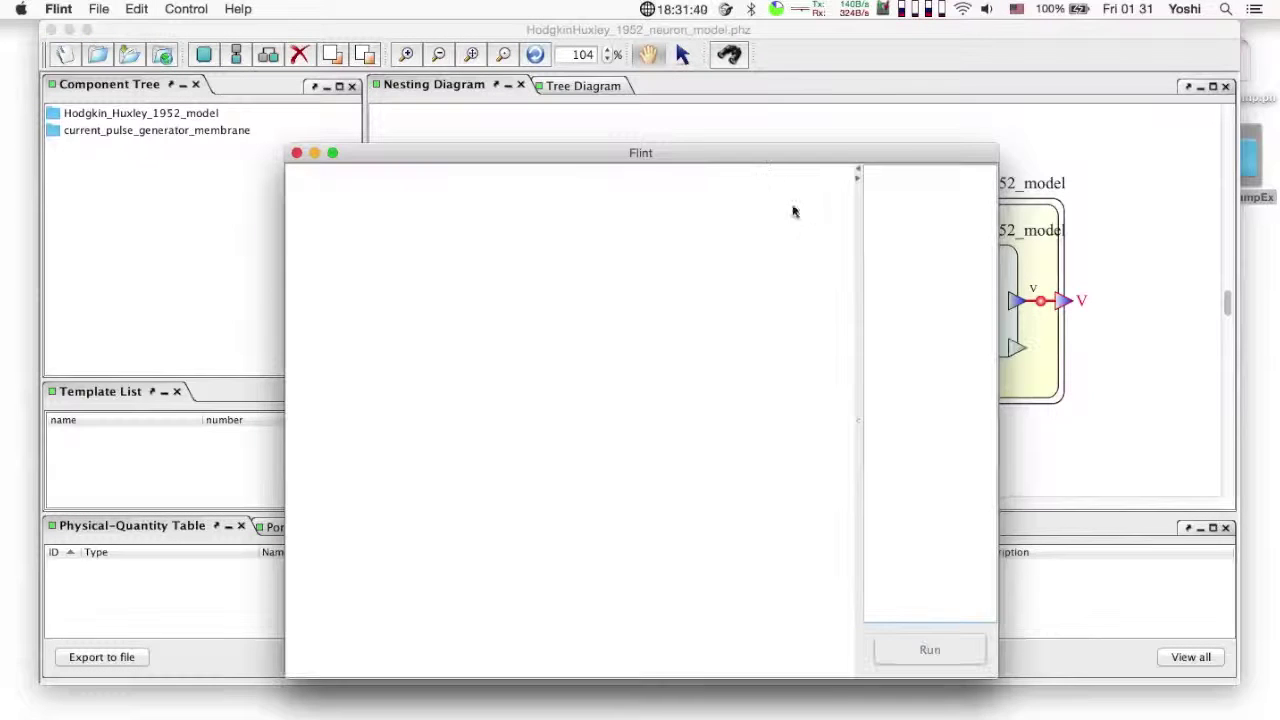
pyautogui.moveTo(761, 157)
pyautogui.mouseDown()
pyautogui.moveTo(759, 402)
pyautogui.moveTo(780, 716)
pyautogui.mouseUp()
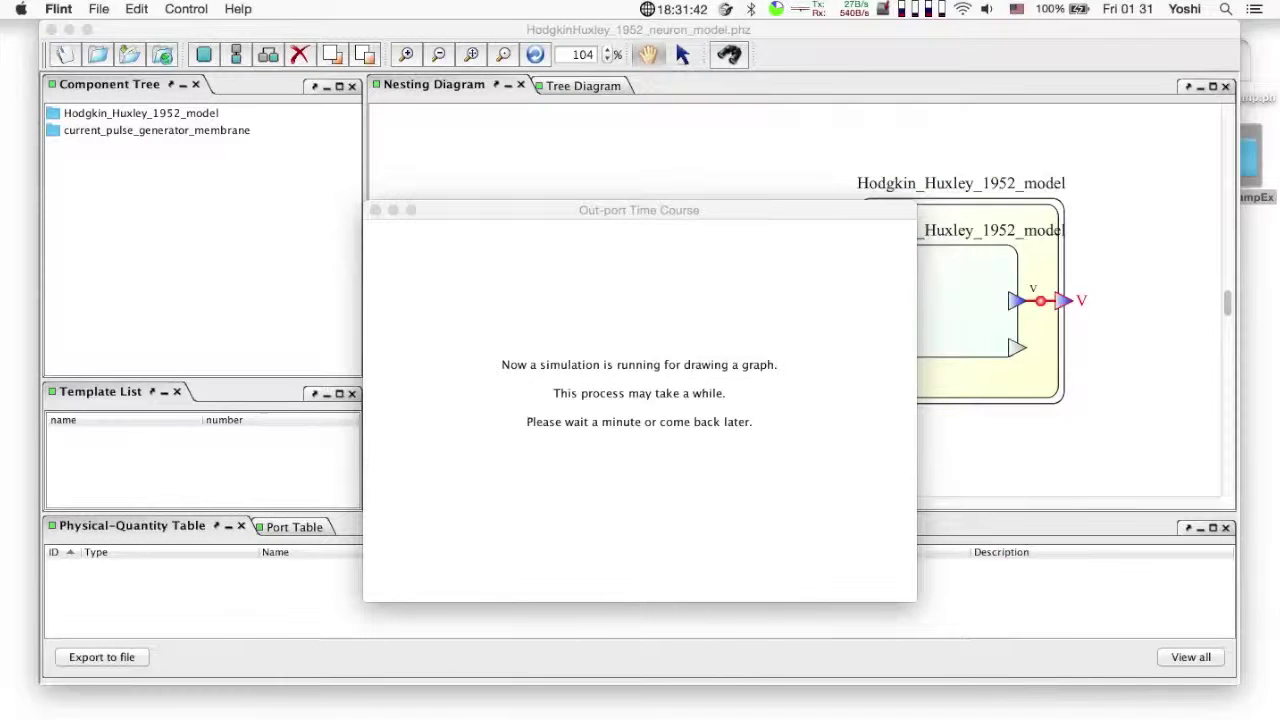
pyautogui.moveTo(533, 200); pyautogui.dragTo(901, 26)
pyautogui.rightClick(651, 318)
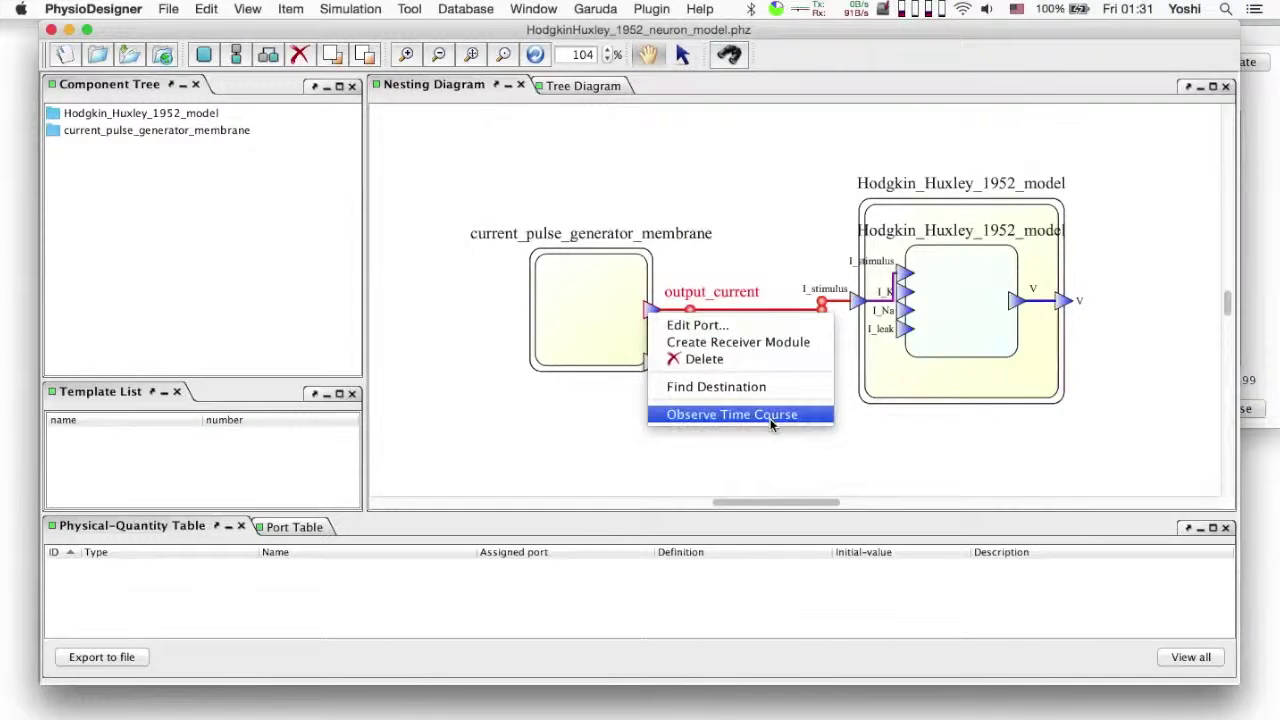
pyautogui.click(740, 414)
pyautogui.moveTo(754, 215); pyautogui.dragTo(401, 216)
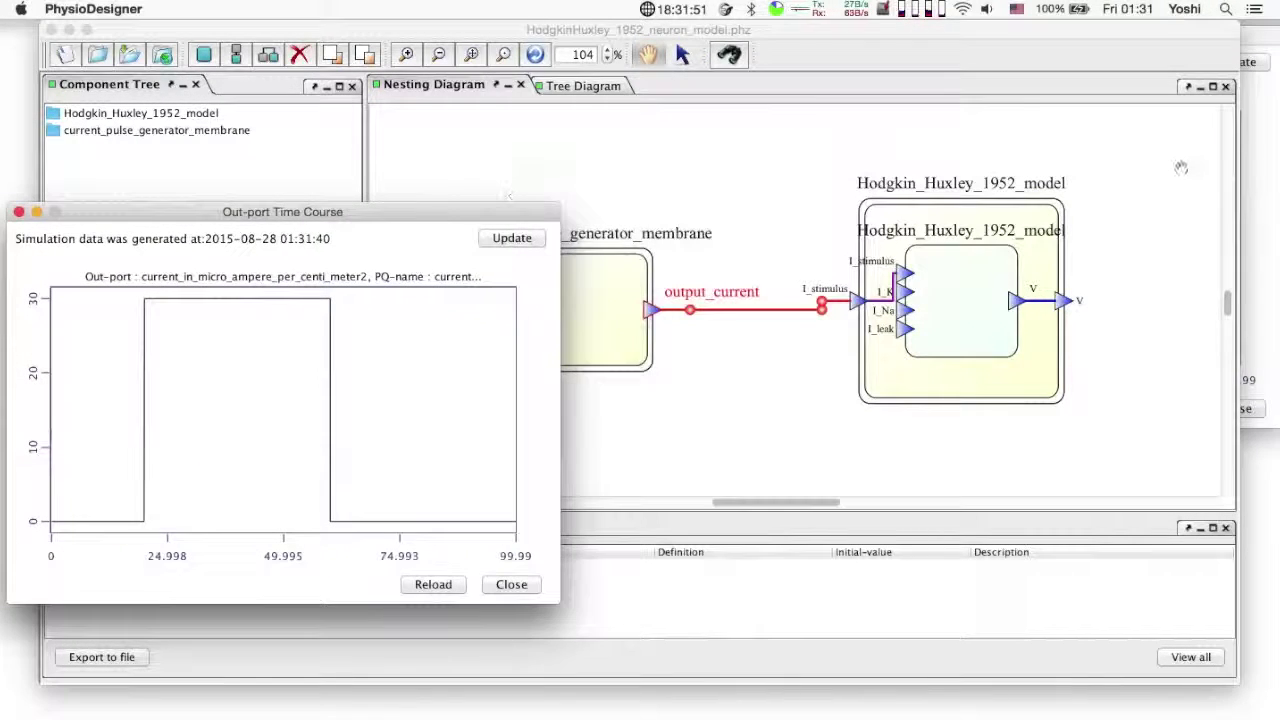
pyautogui.click(932, 166)
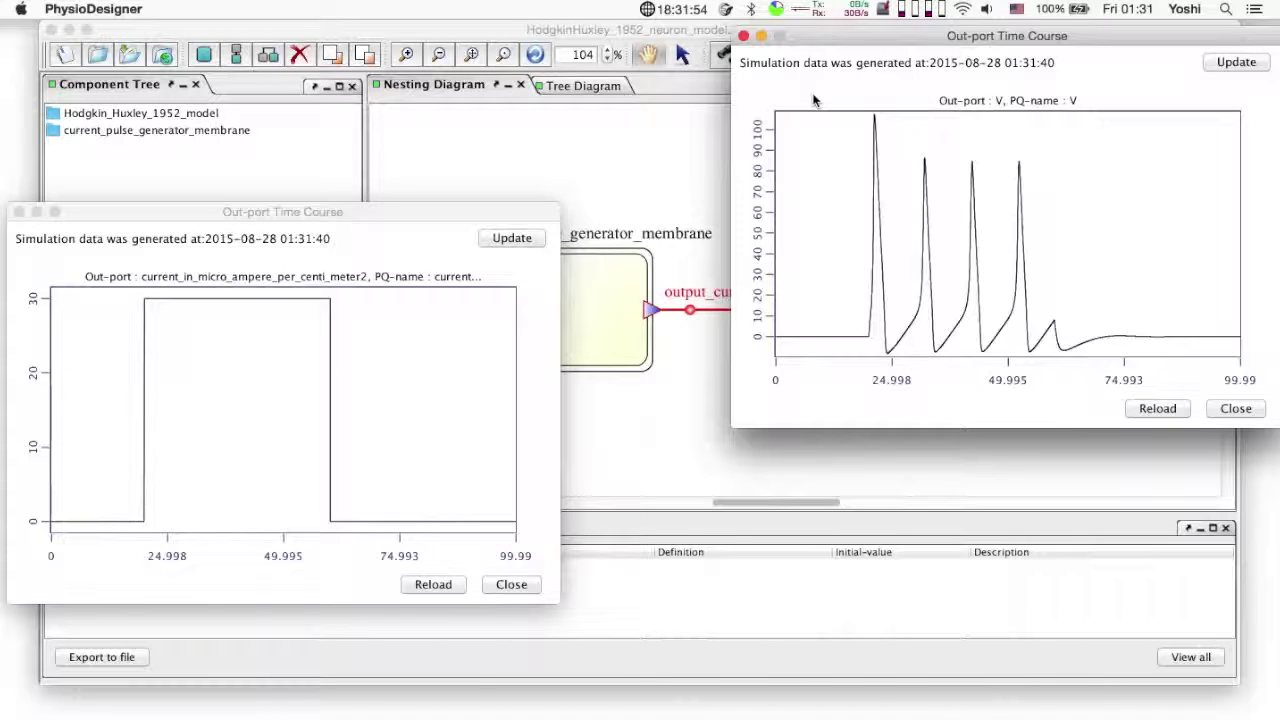
pyautogui.click(743, 36)
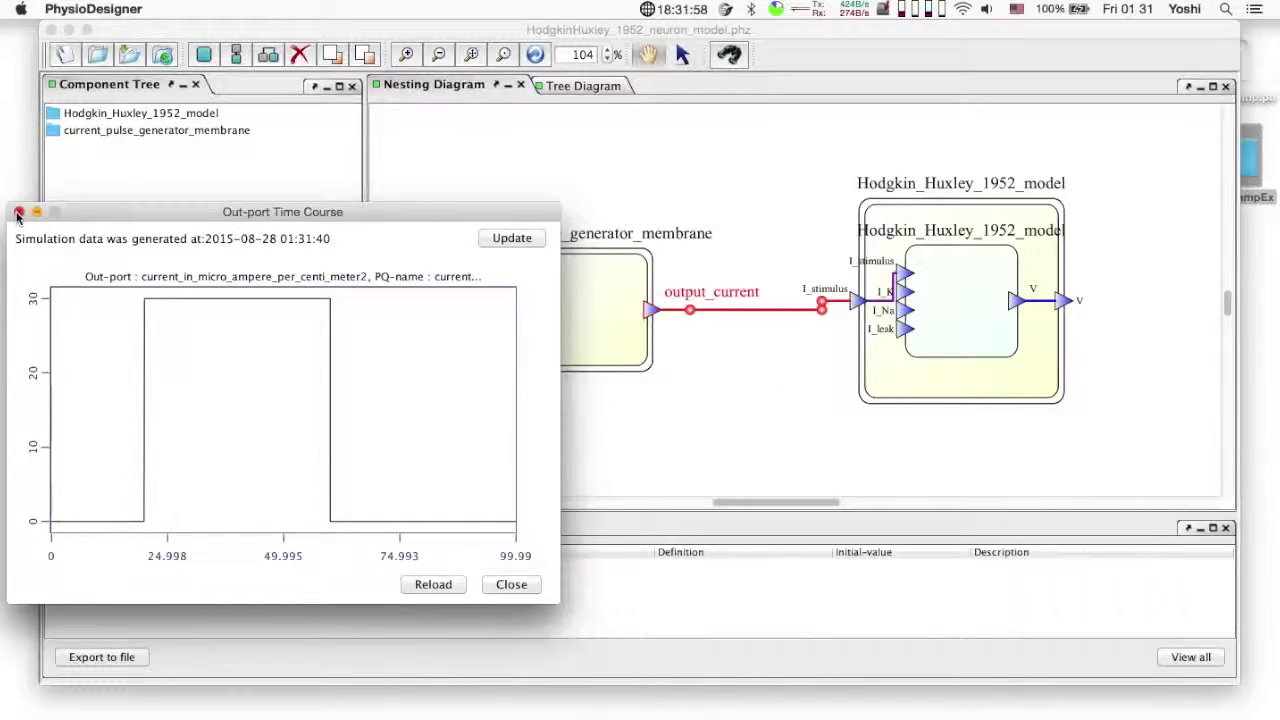
pyautogui.click(18, 216)
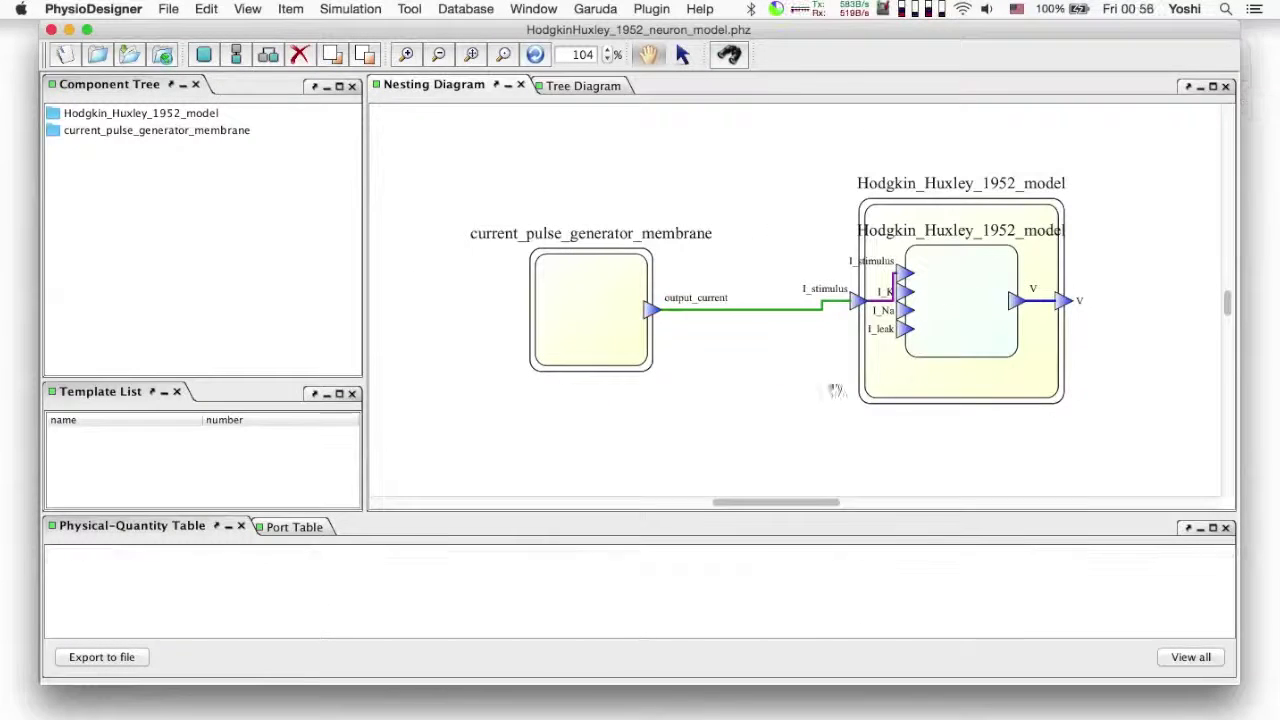
pyautogui.moveTo(829, 391); pyautogui.dragTo(732, 357)
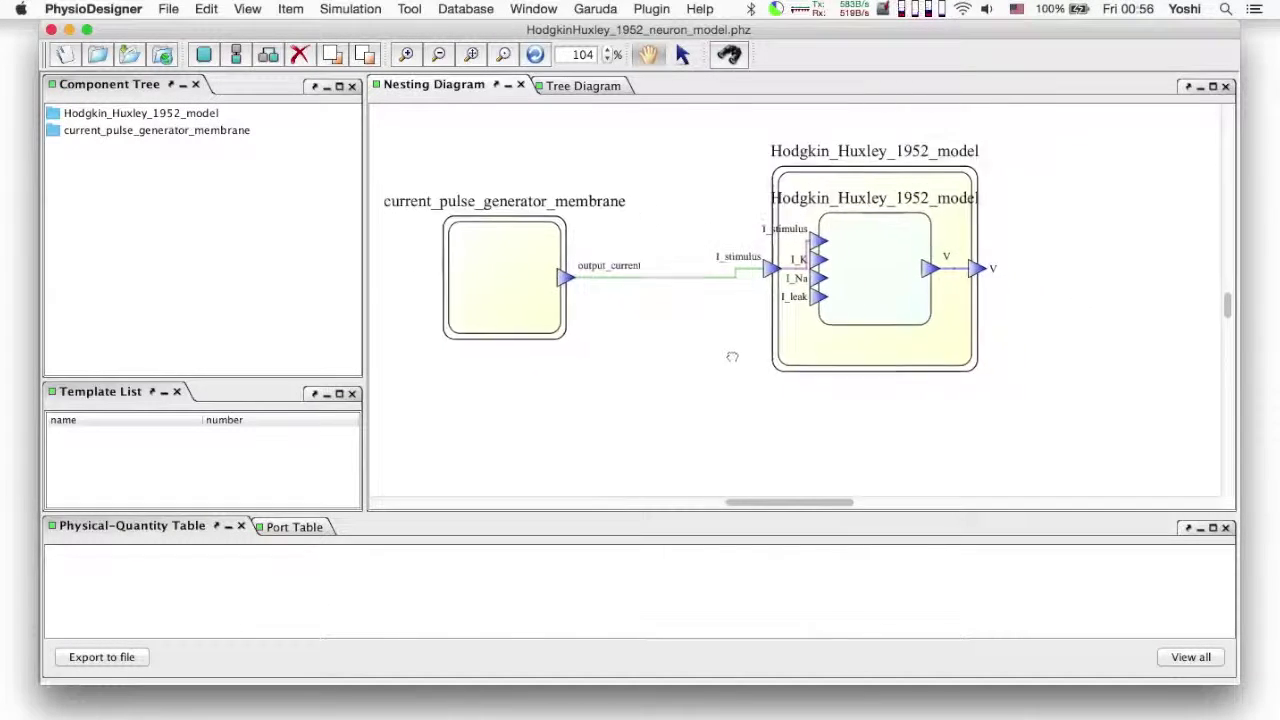
# Expand Hodgkin_Huxley_1952_model and zoom out to show its I_Na, I_K and leak submodules.
pyautogui.doubleClick(866, 288)
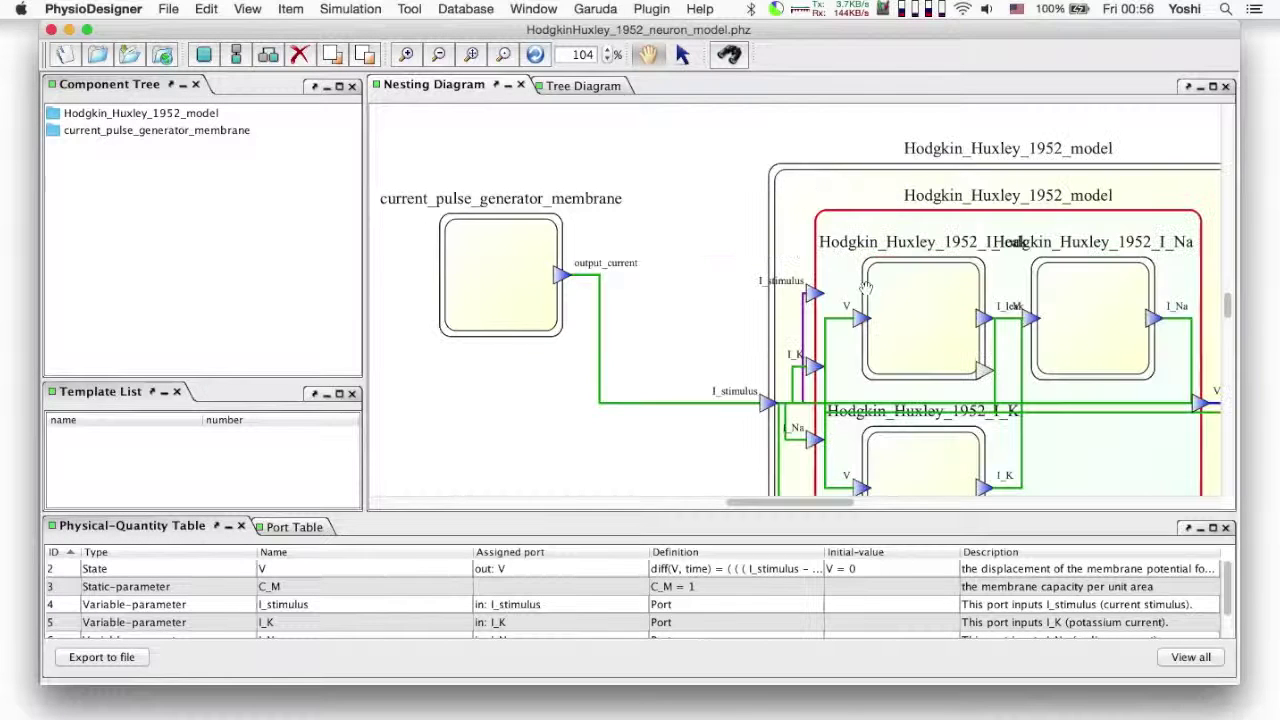
pyautogui.scroll(-3, 994, 392)
pyautogui.hscroll(3, 994, 392)
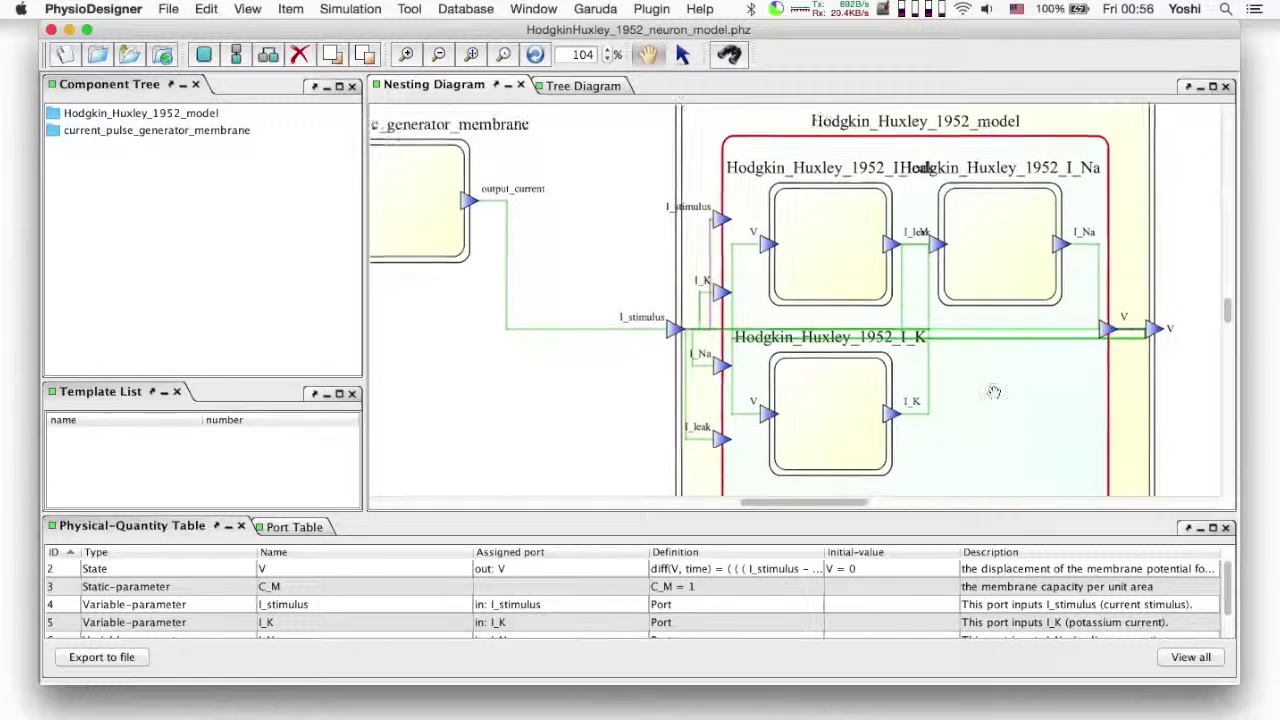
pyautogui.scroll(-4, 994, 392)
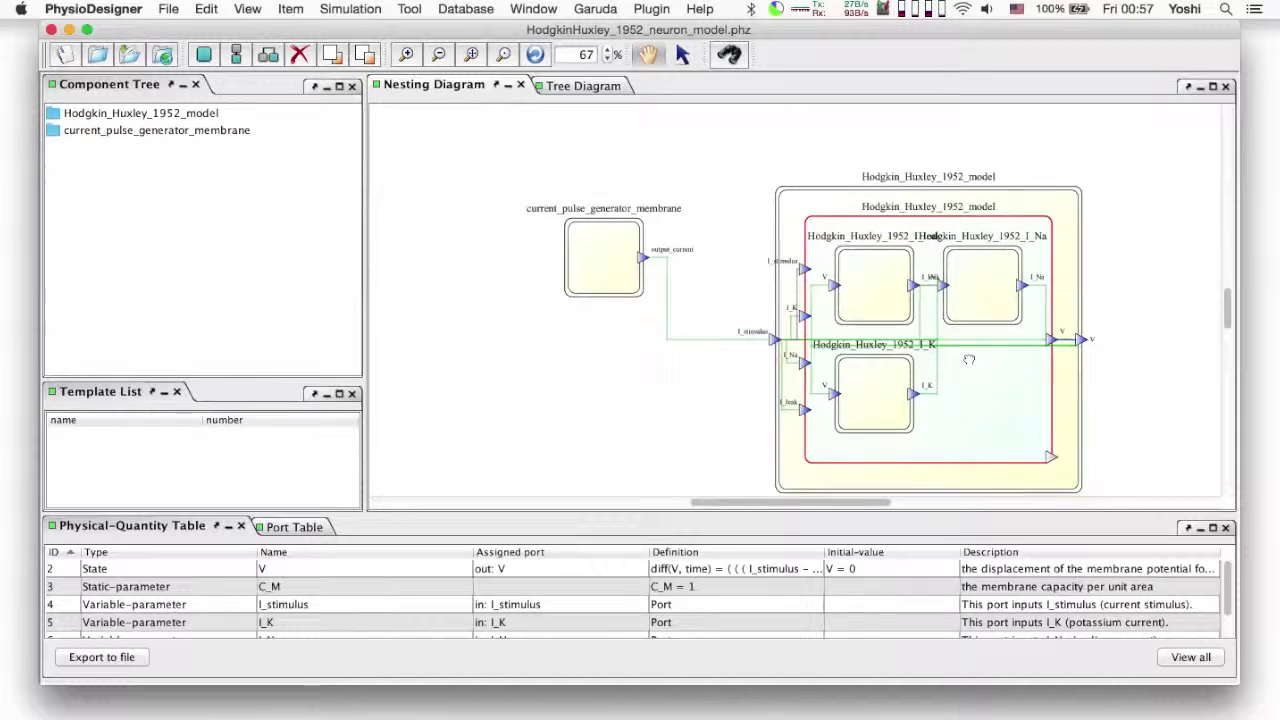
pyautogui.scroll(-1, 969, 359)
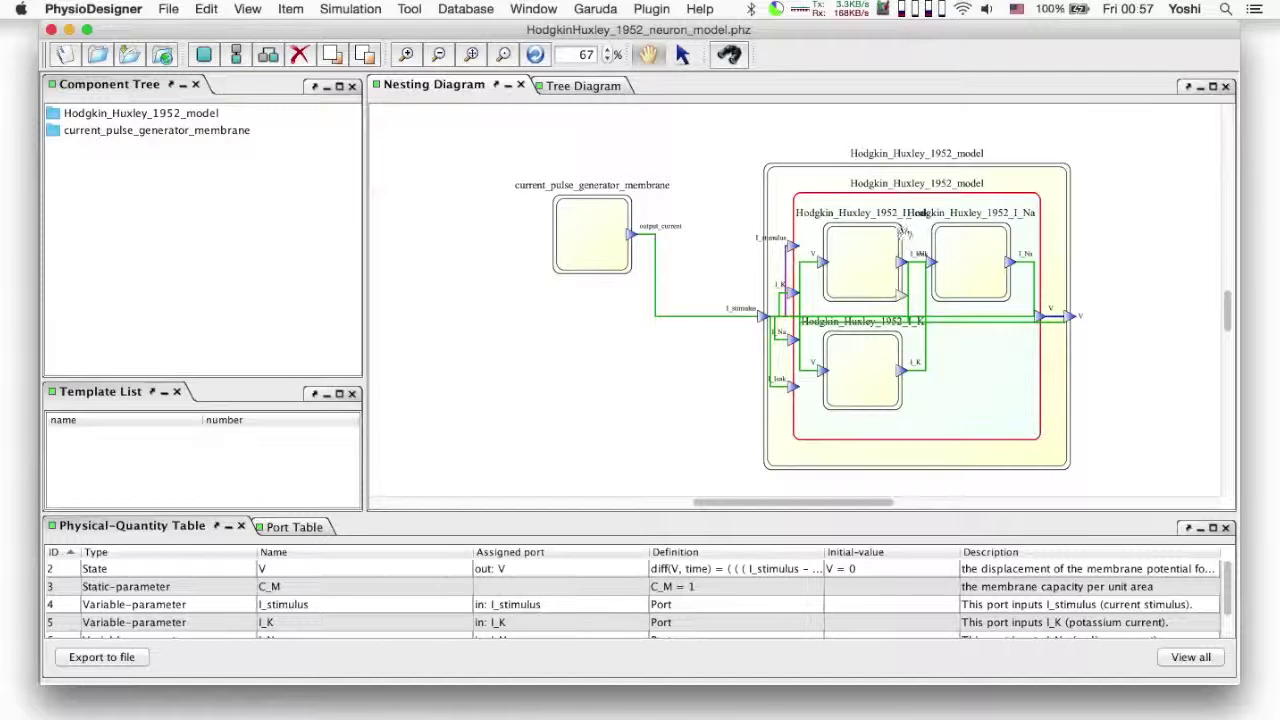
pyautogui.click(903, 231)
# Move the I_K, I_Na and I_leak submodules together out below the parent model.
pyautogui.keyDown('shift'); pyautogui.click(983, 246); pyautogui.keyUp('shift')
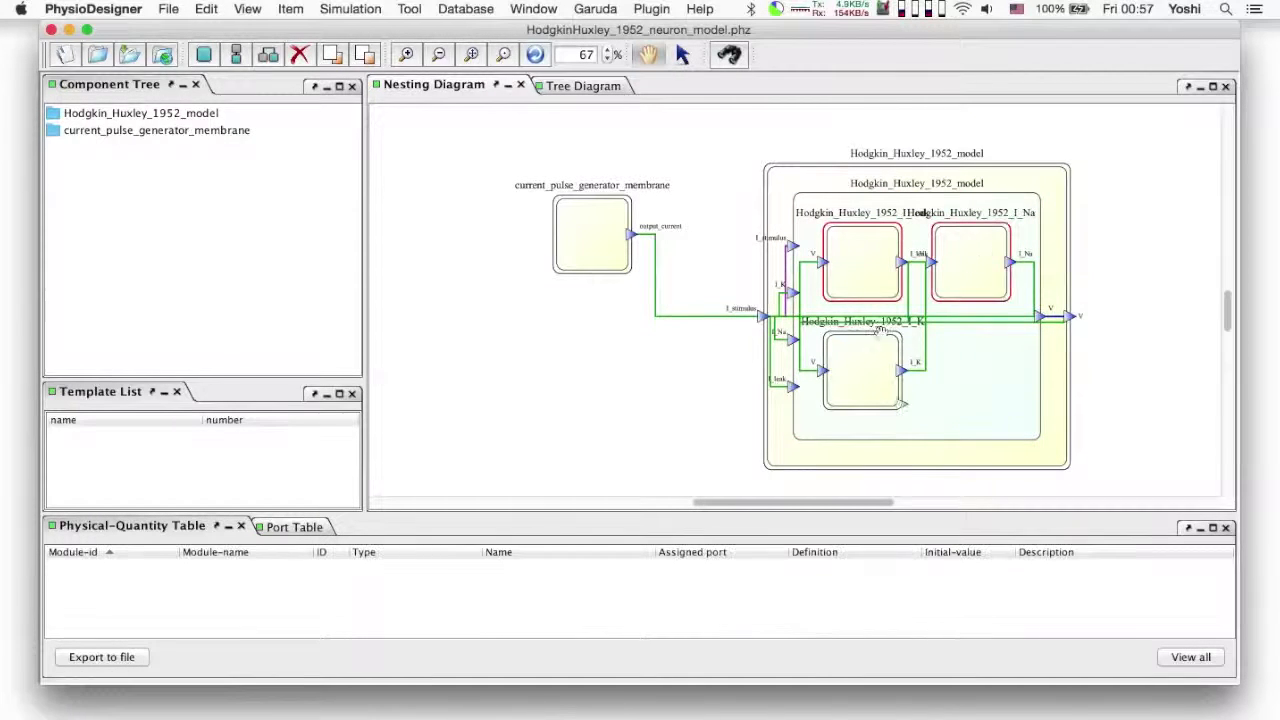
pyautogui.keyDown('shift'); pyautogui.click(856, 350); pyautogui.keyUp('shift')
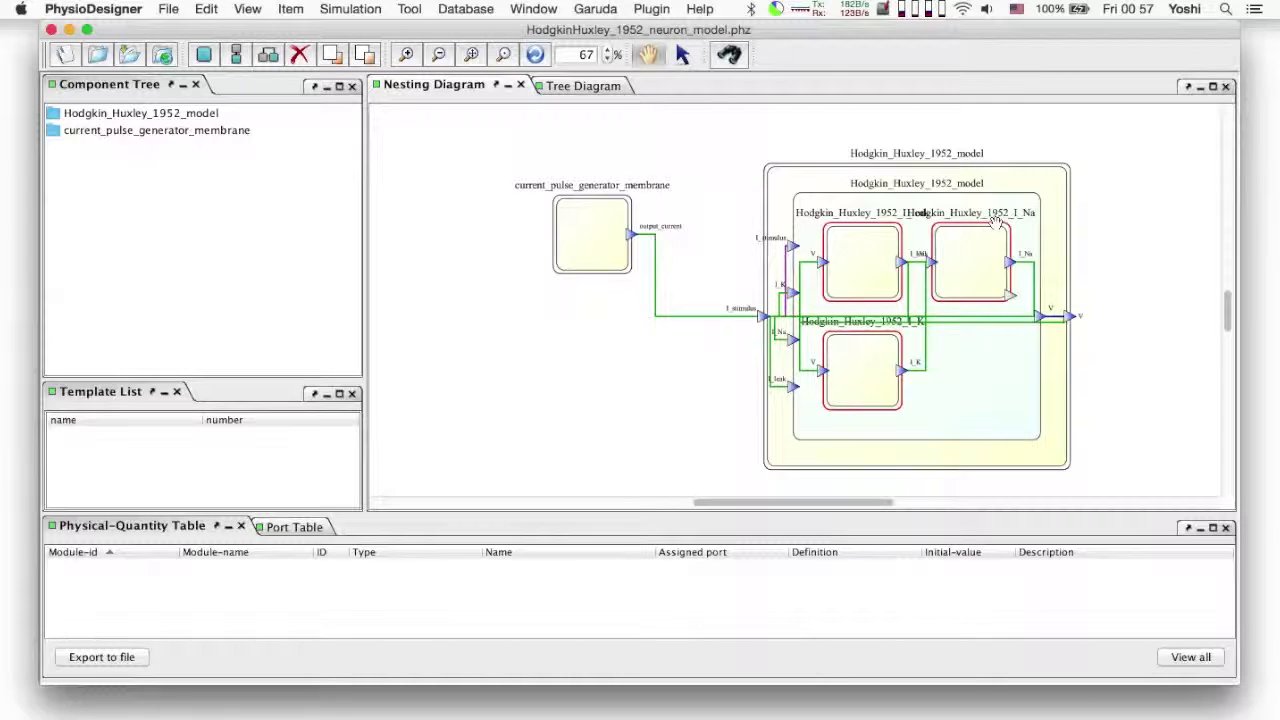
pyautogui.moveTo(995, 222); pyautogui.dragTo(720, 372)
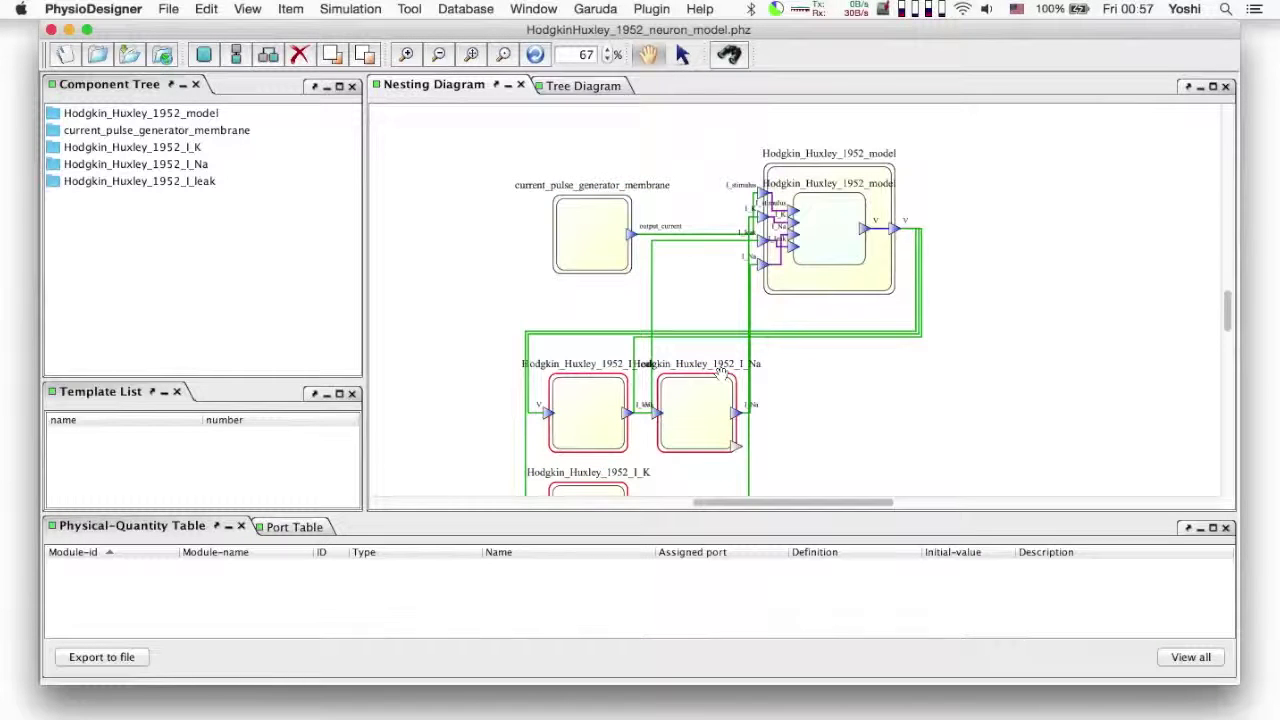
# Delete the Hodgkin_Huxley_1952_model and current_pulse_generator_membrane modules.
pyautogui.click(860, 296)
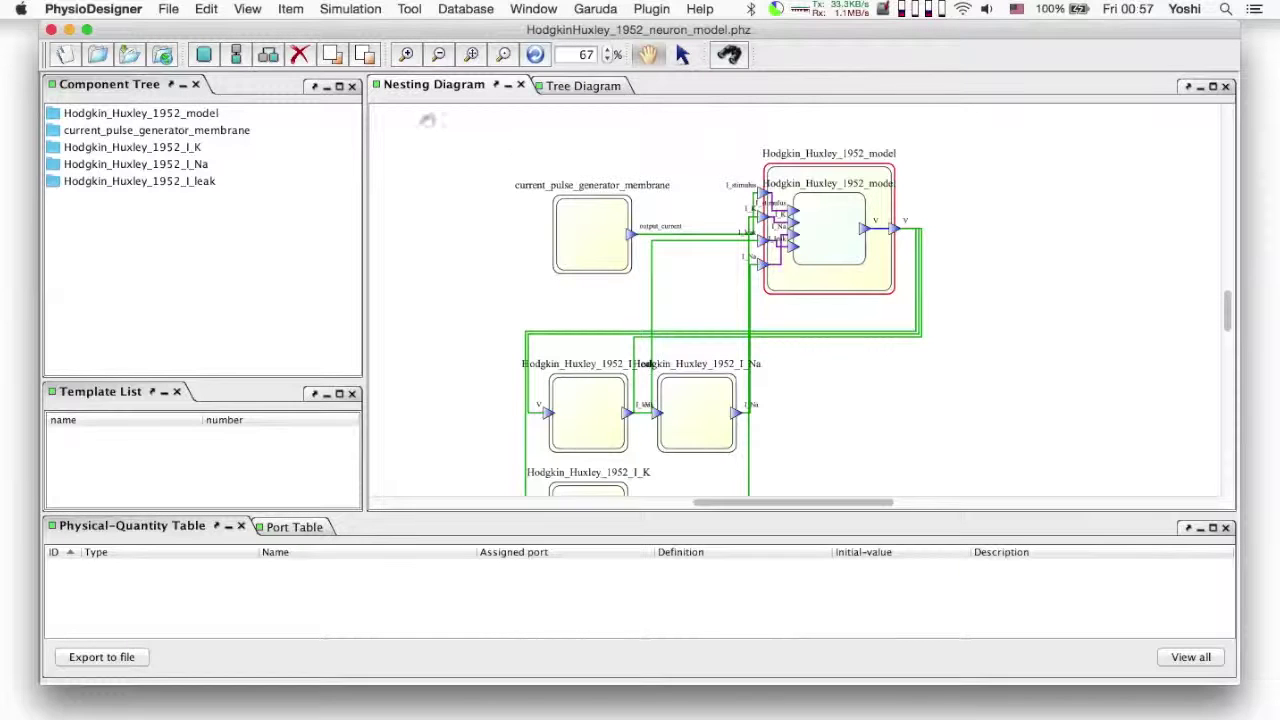
pyautogui.click(307, 57)
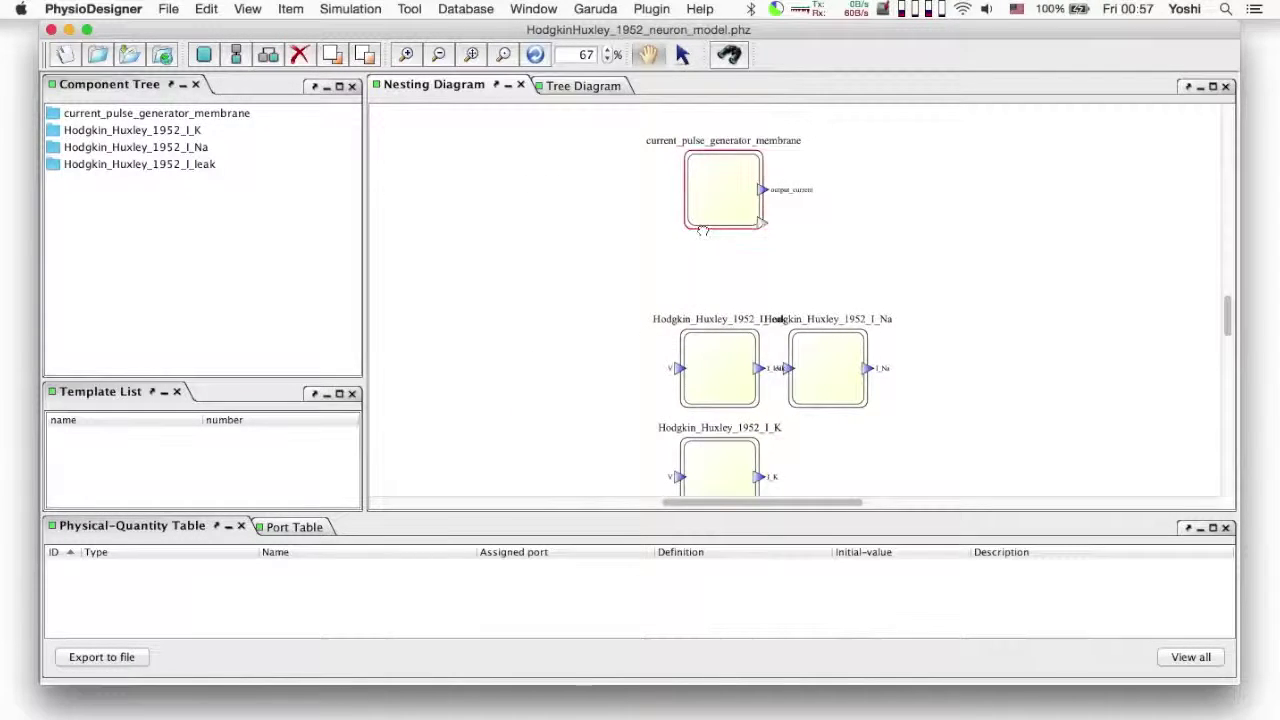
pyautogui.click(299, 57)
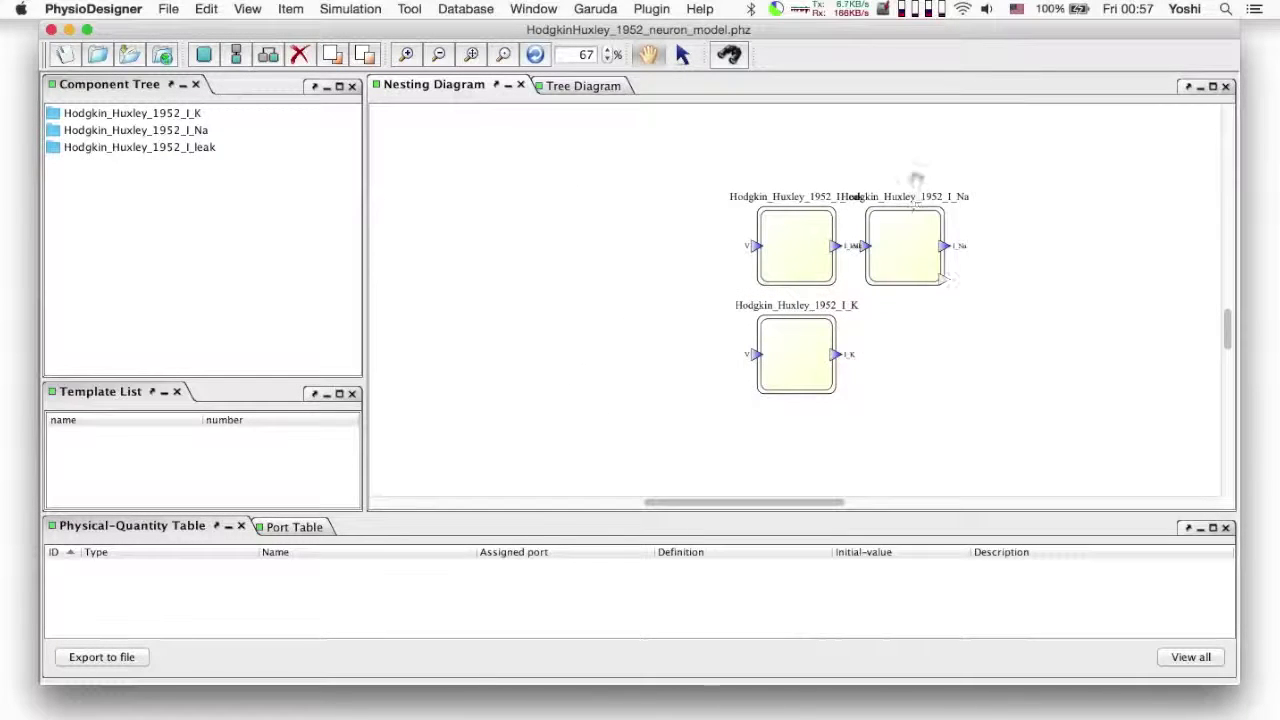
# Move I_Na to the top of the stack and create a module named clamp_voltage with Make Module.
pyautogui.moveTo(917, 209); pyautogui.dragTo(848, 147)
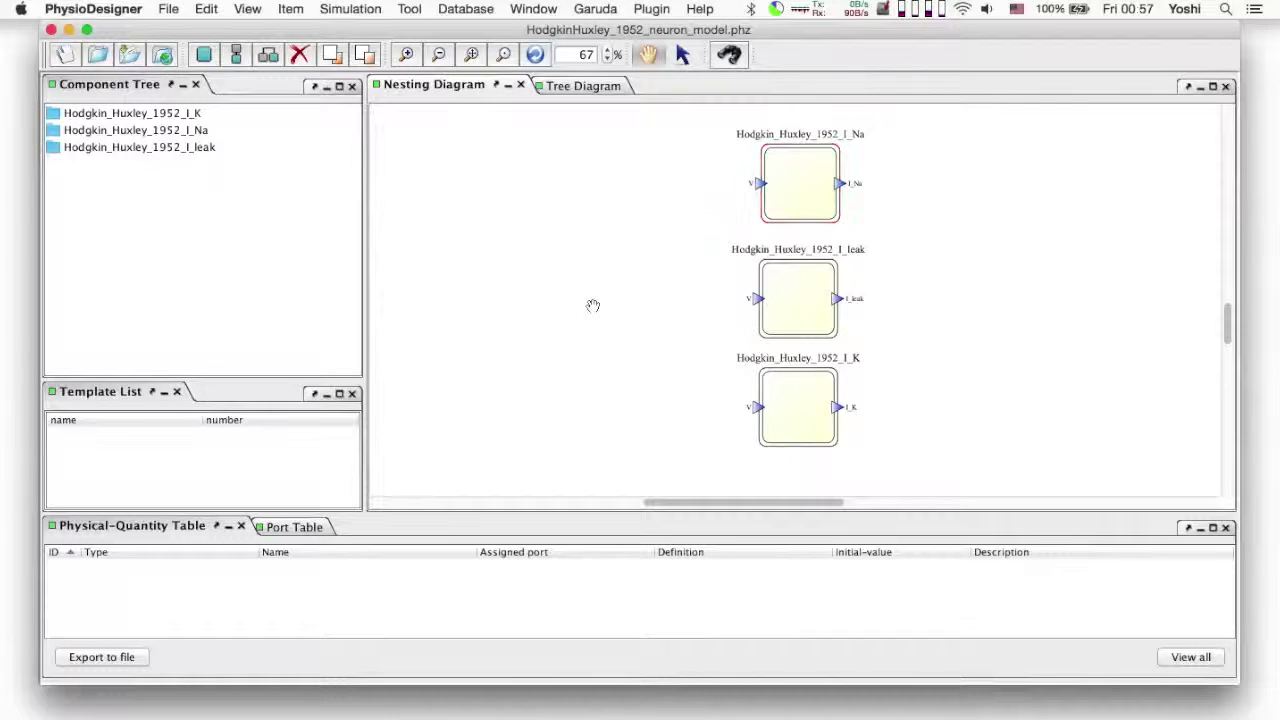
pyautogui.moveTo(549, 320); pyautogui.dragTo(663, 320)
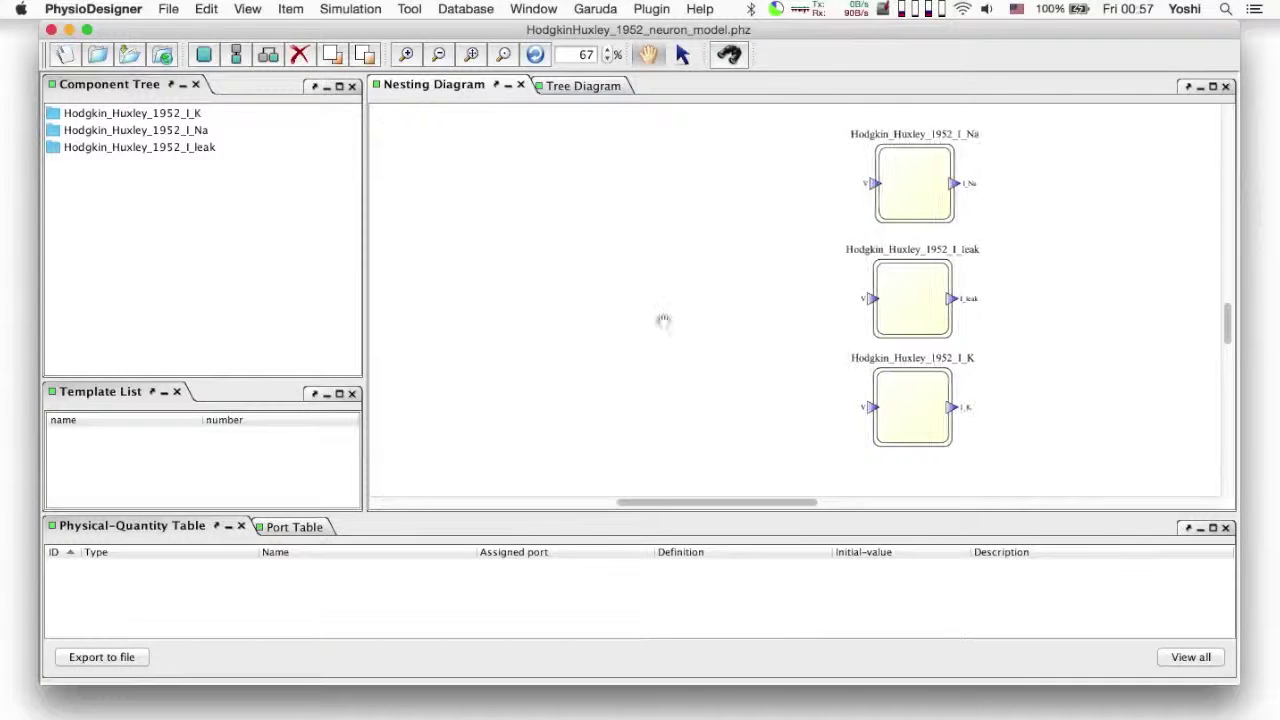
pyautogui.rightClick(597, 304)
pyautogui.click(636, 316)
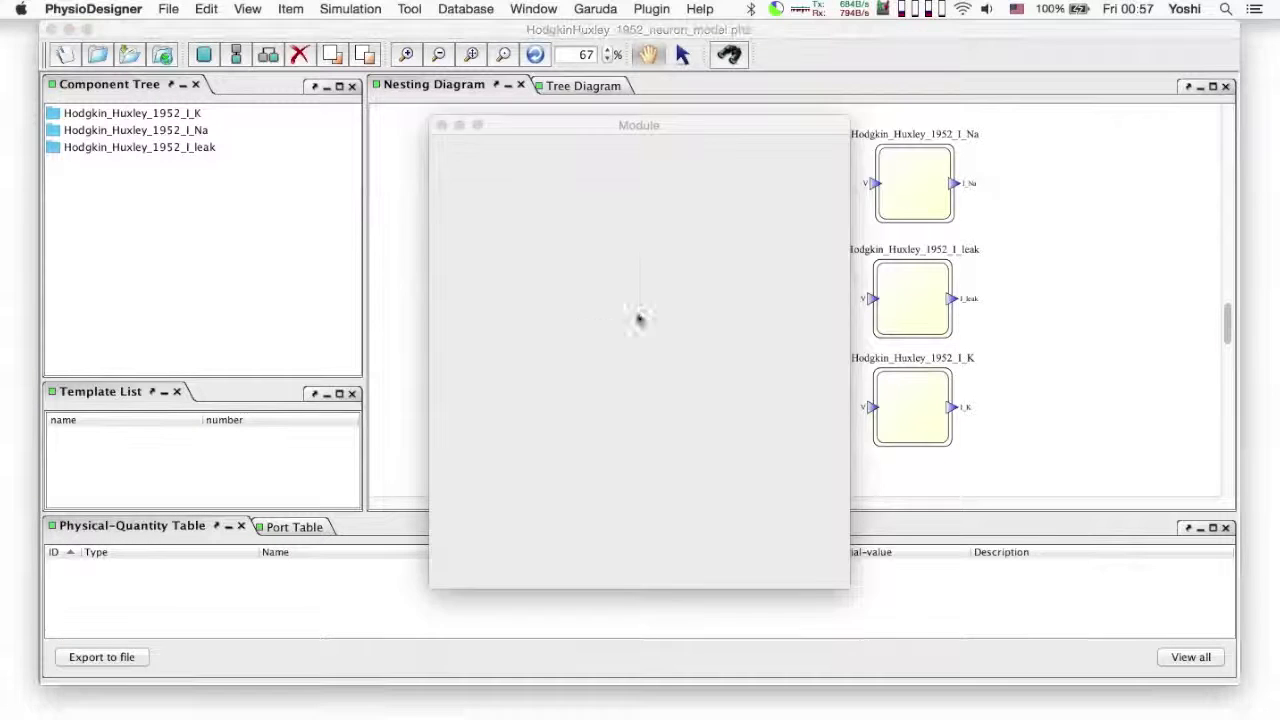
pyautogui.write('clamp_volta')
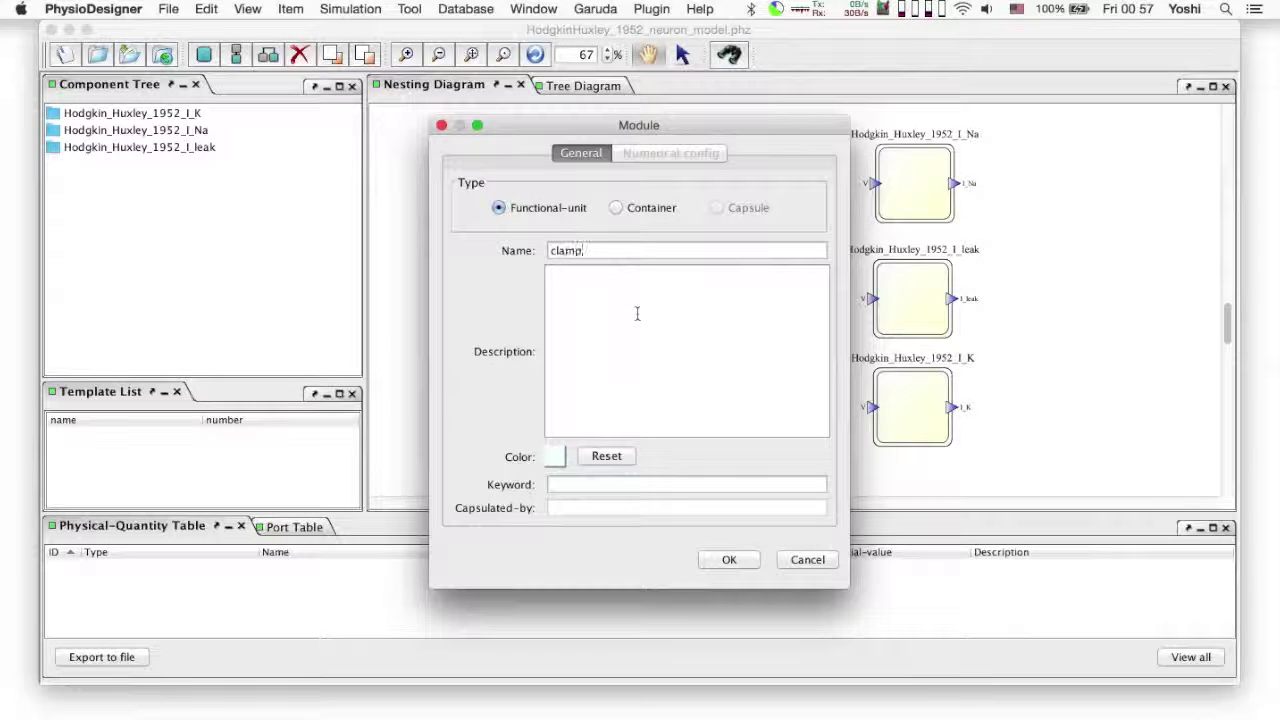
pyautogui.write('ge')
pyautogui.click(729, 559)
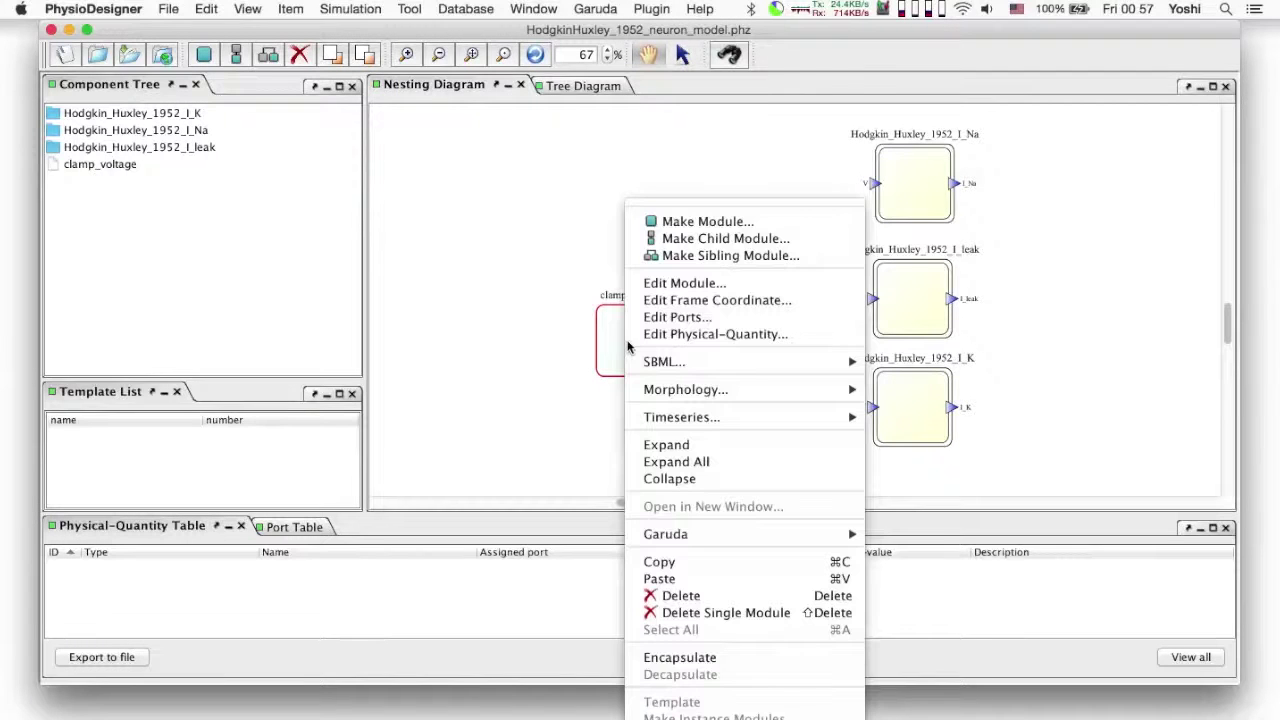
pyautogui.rightClick(628, 343)
# Make clamp_voltage's physical quantity a Variable-parameter named clamp_voltage.
pyautogui.click(701, 334)
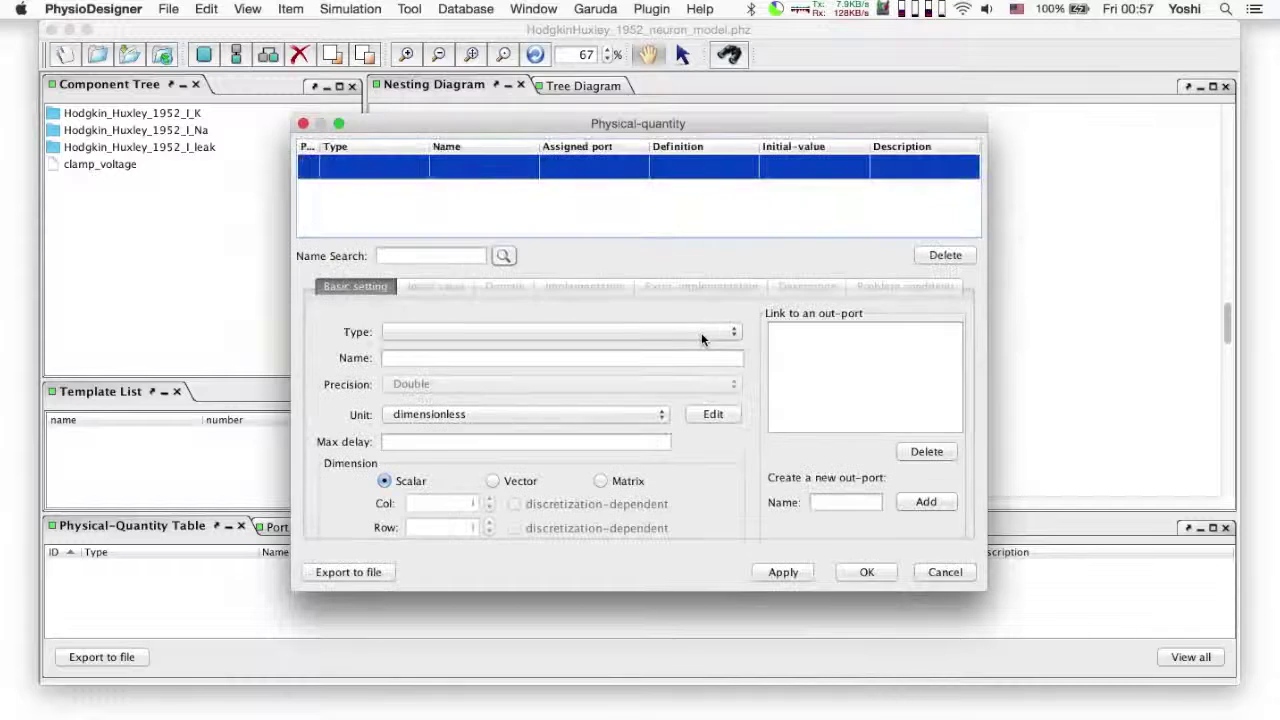
pyautogui.click(632, 332)
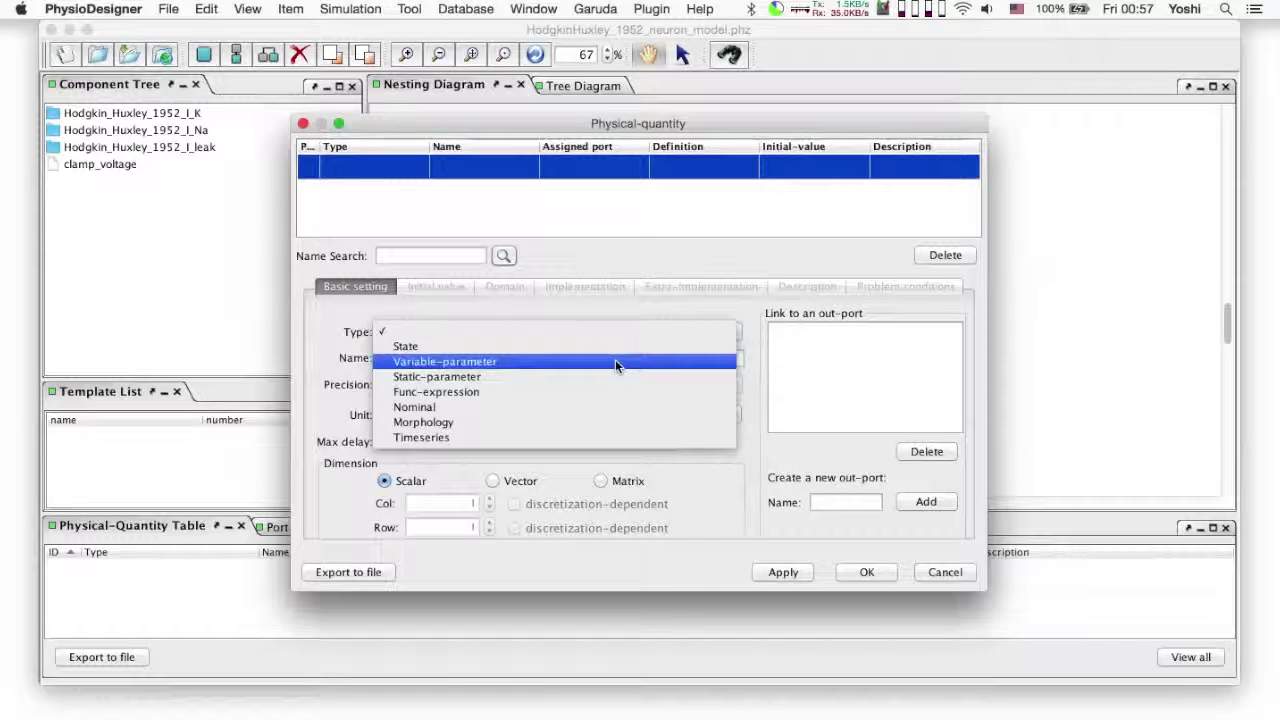
pyautogui.click(615, 359)
pyautogui.click(600, 362)
pyautogui.write('nlamp_volta')
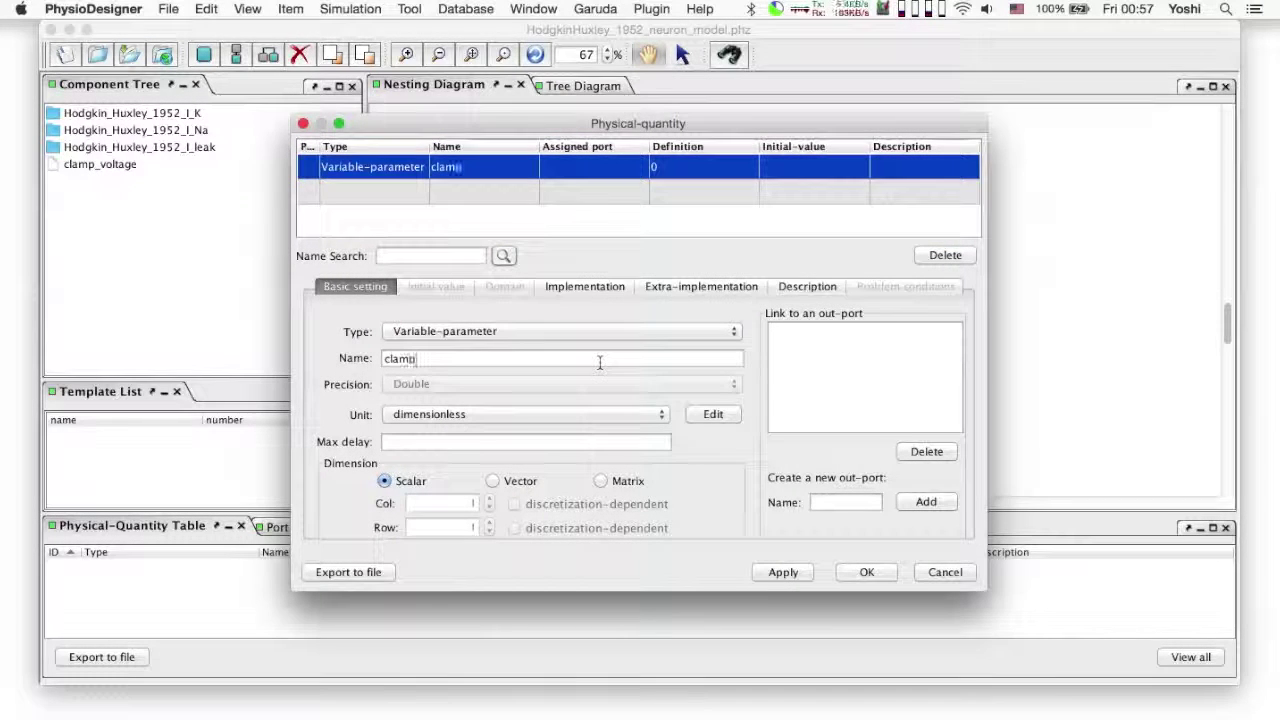
pyautogui.write('ge')
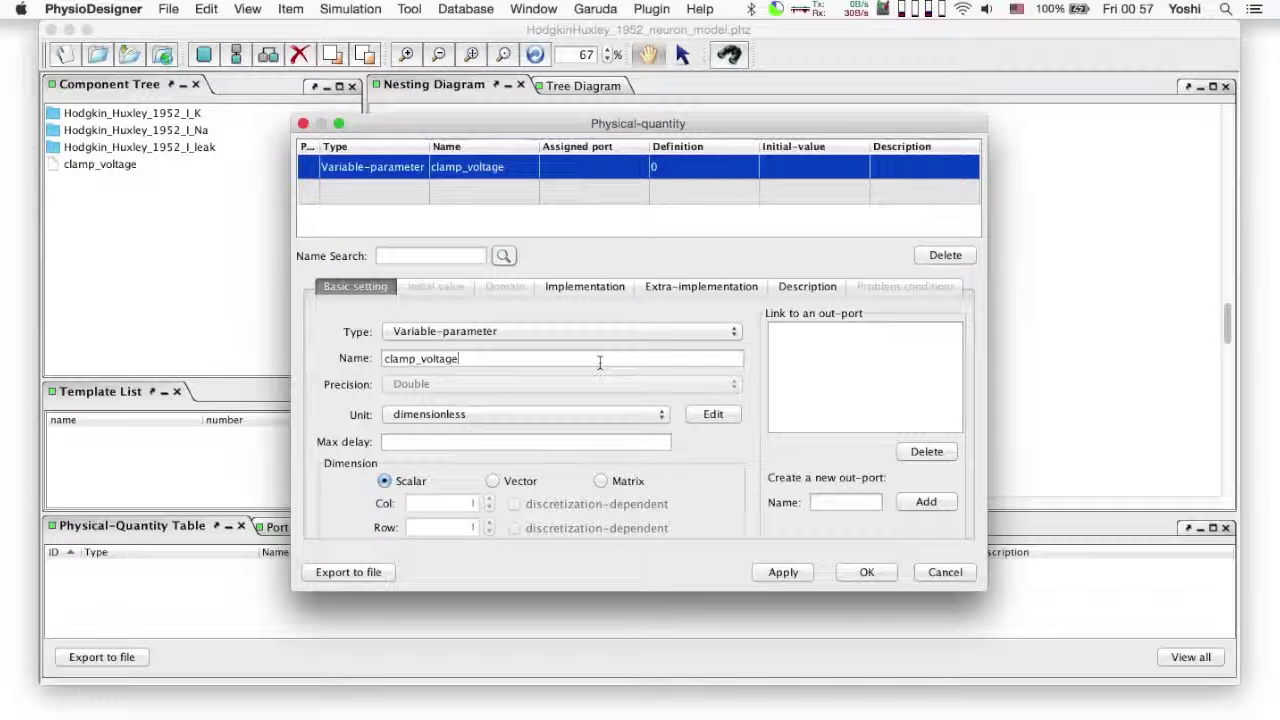
# Switch its definition type to conditional and enter the condition time>onset.
pyautogui.click(597, 287)
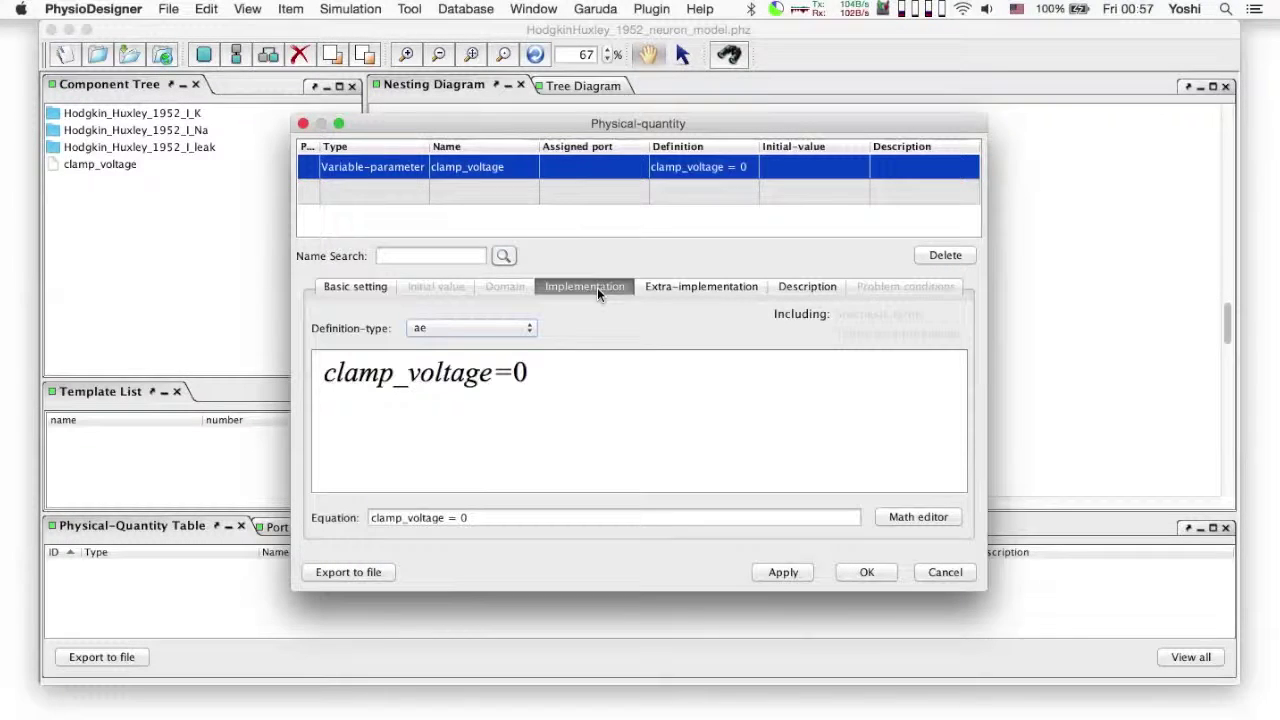
pyautogui.click(528, 332)
pyautogui.click(498, 371)
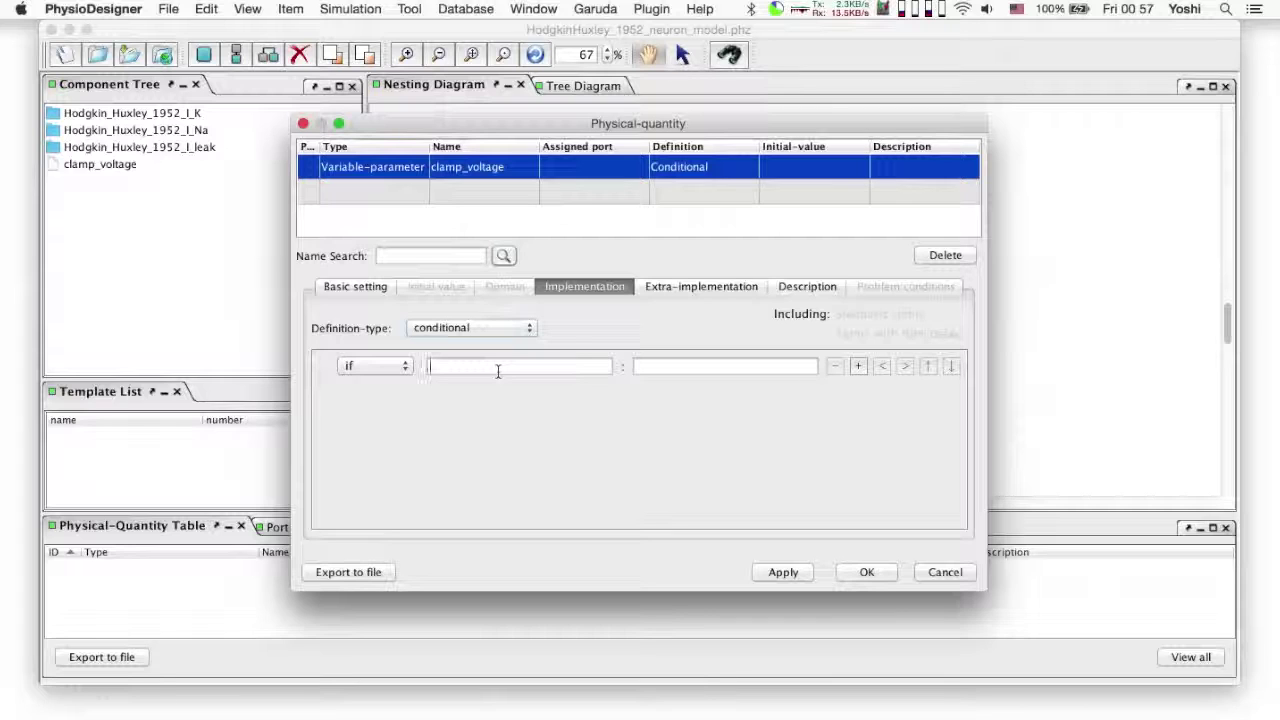
pyautogui.write('time>')
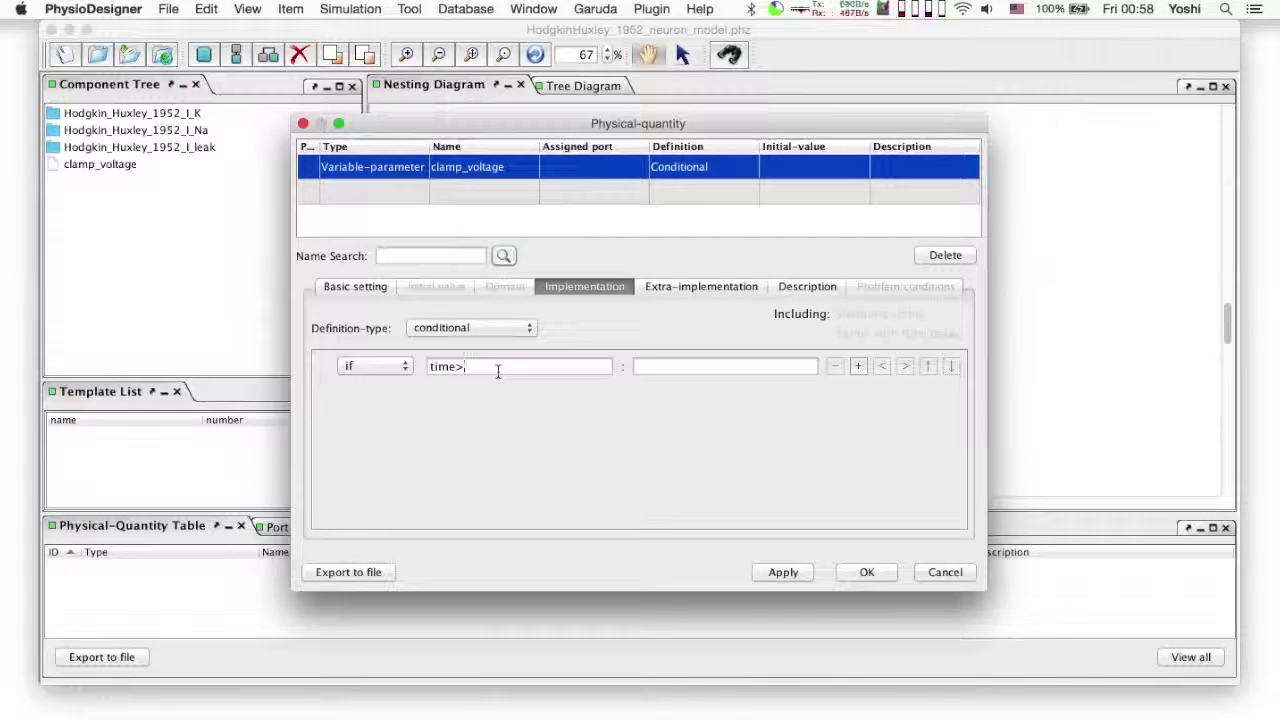
pyautogui.write('onset')
# Set the if-branch to clamp_voltage=on_voltage, auto-creating the onset and on_voltage parameters.
pyautogui.click(658, 366)
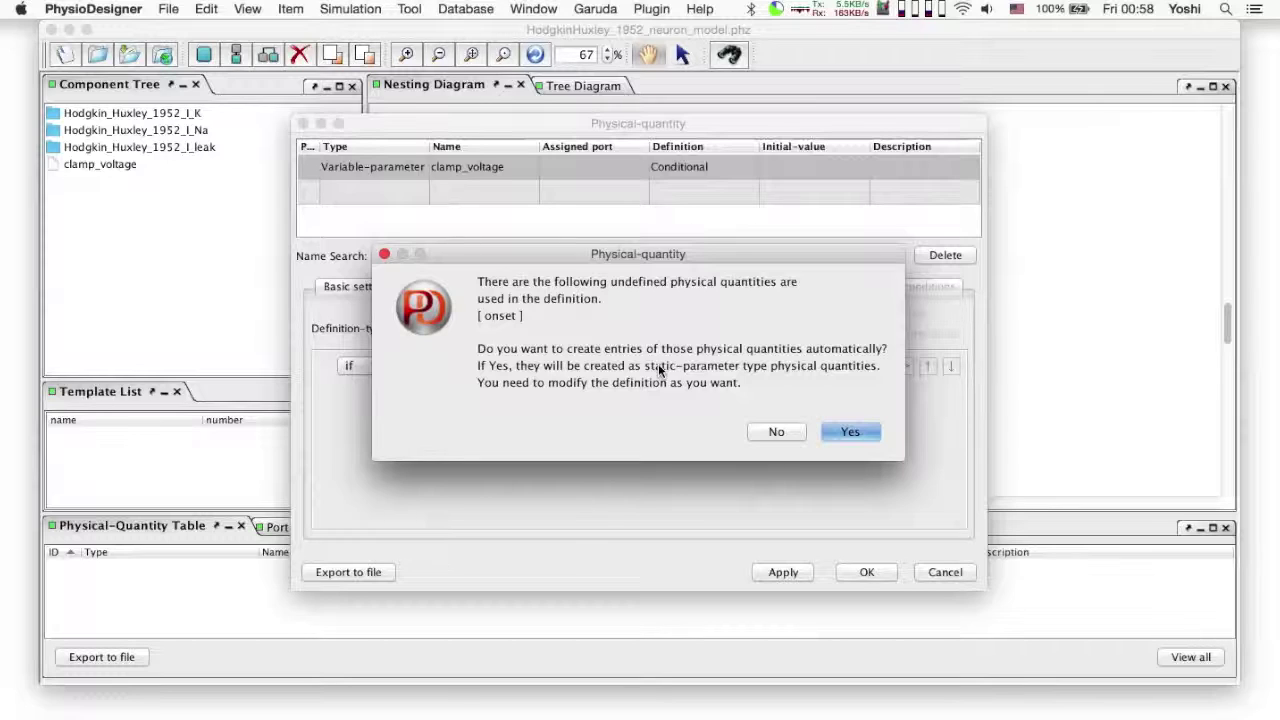
pyautogui.press('Return')
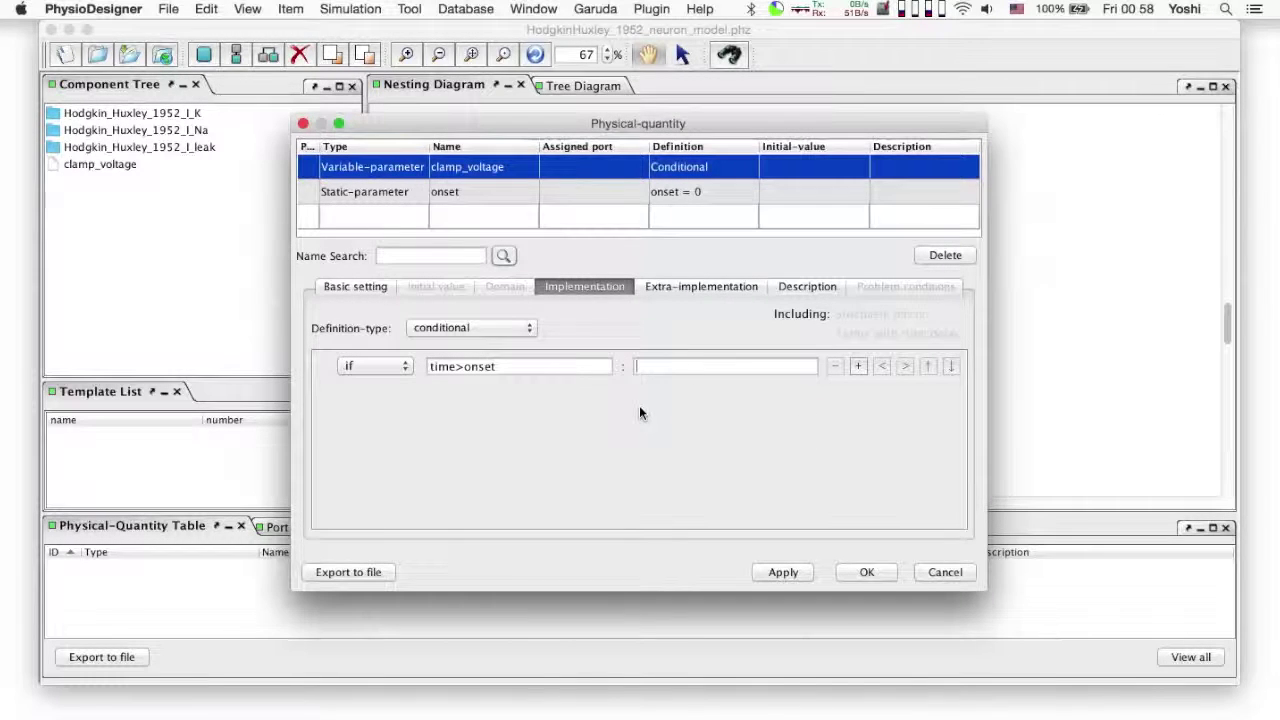
pyautogui.write('cl')
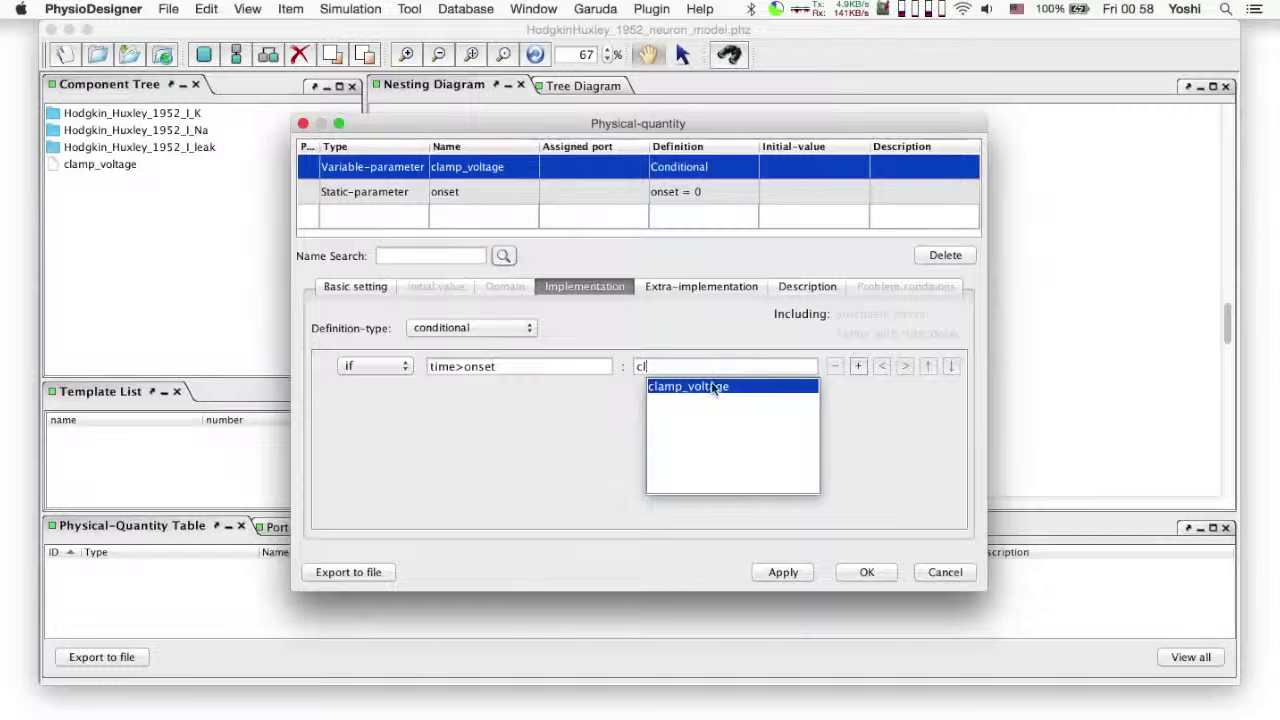
pyautogui.click(709, 384)
pyautogui.write('=')
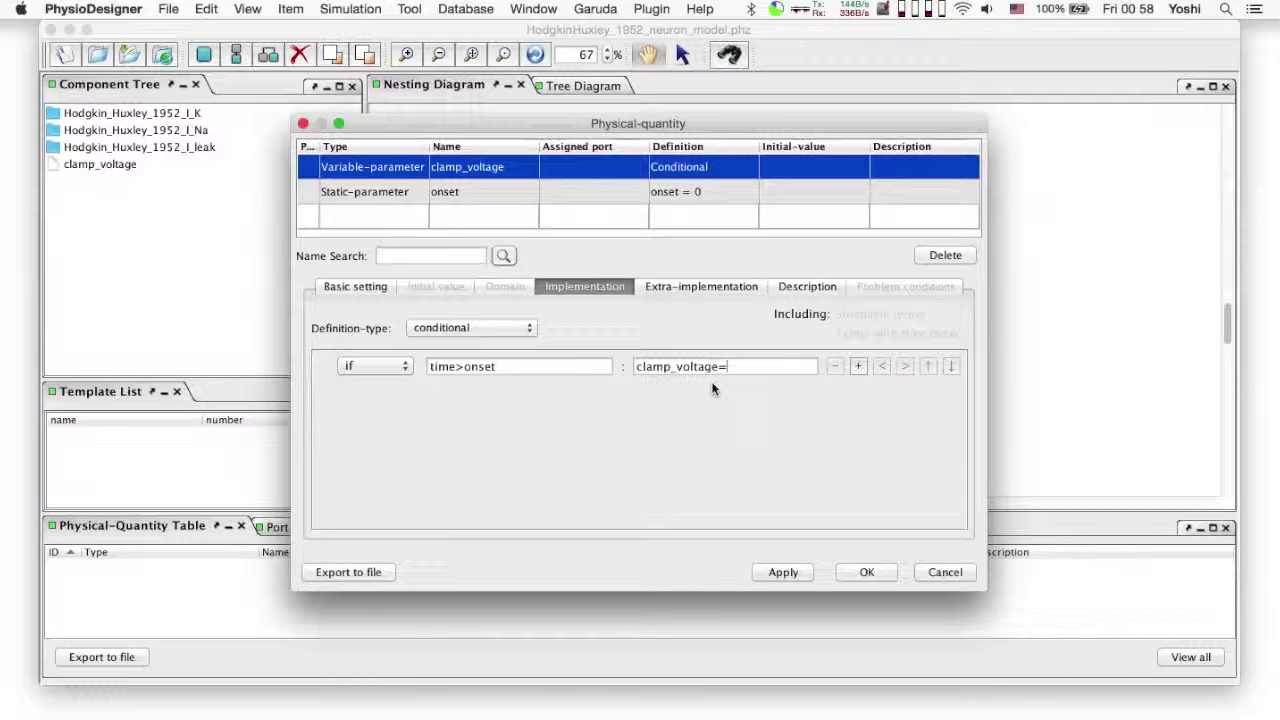
pyautogui.write('on_voltage')
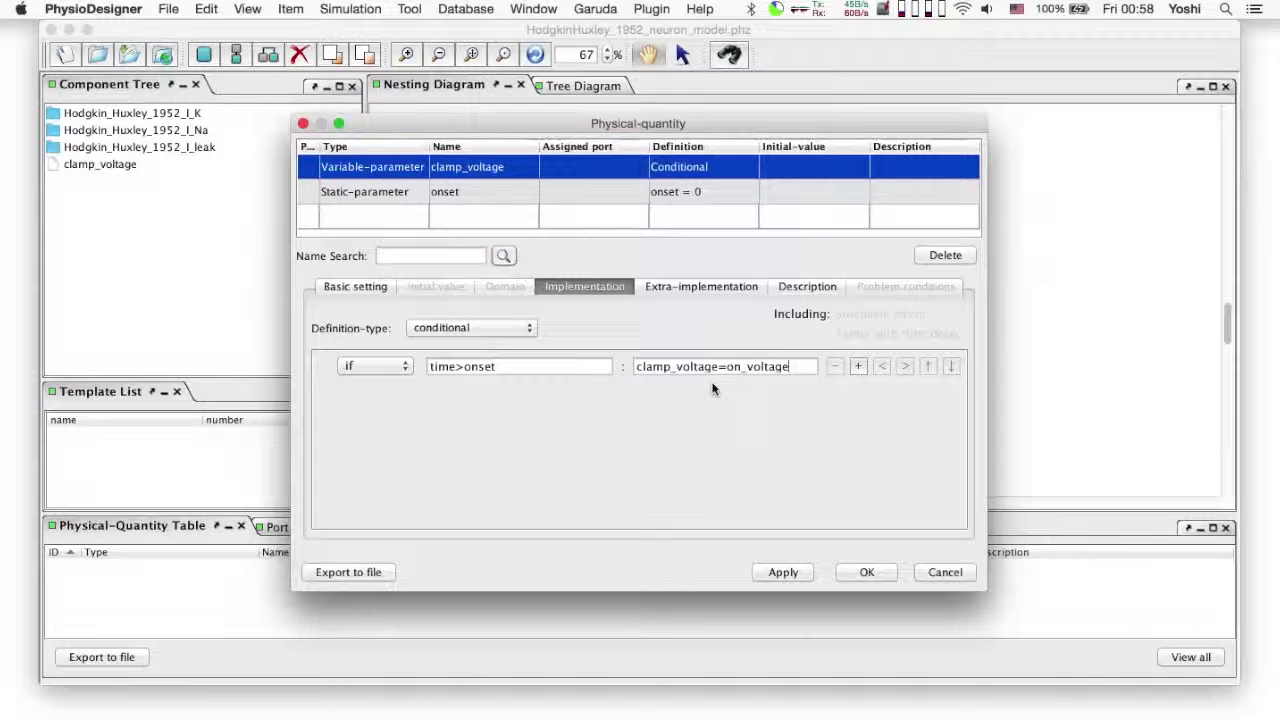
pyautogui.press('Return')
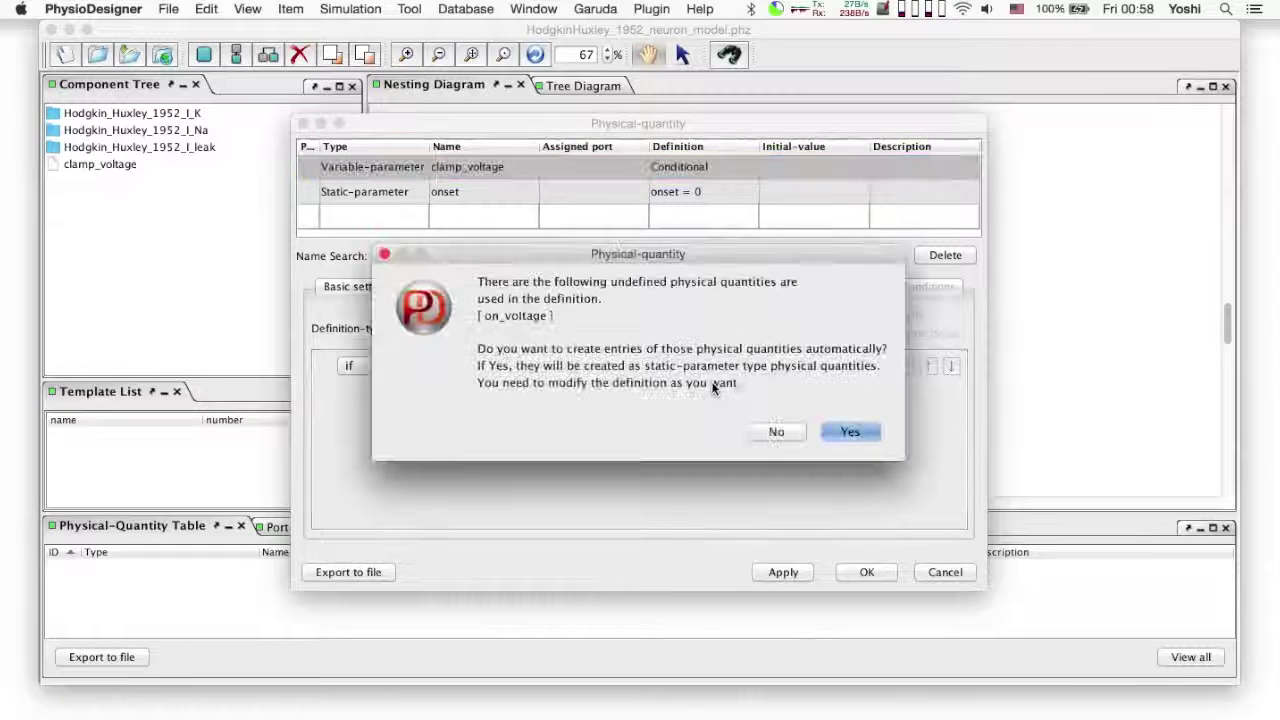
pyautogui.click(849, 432)
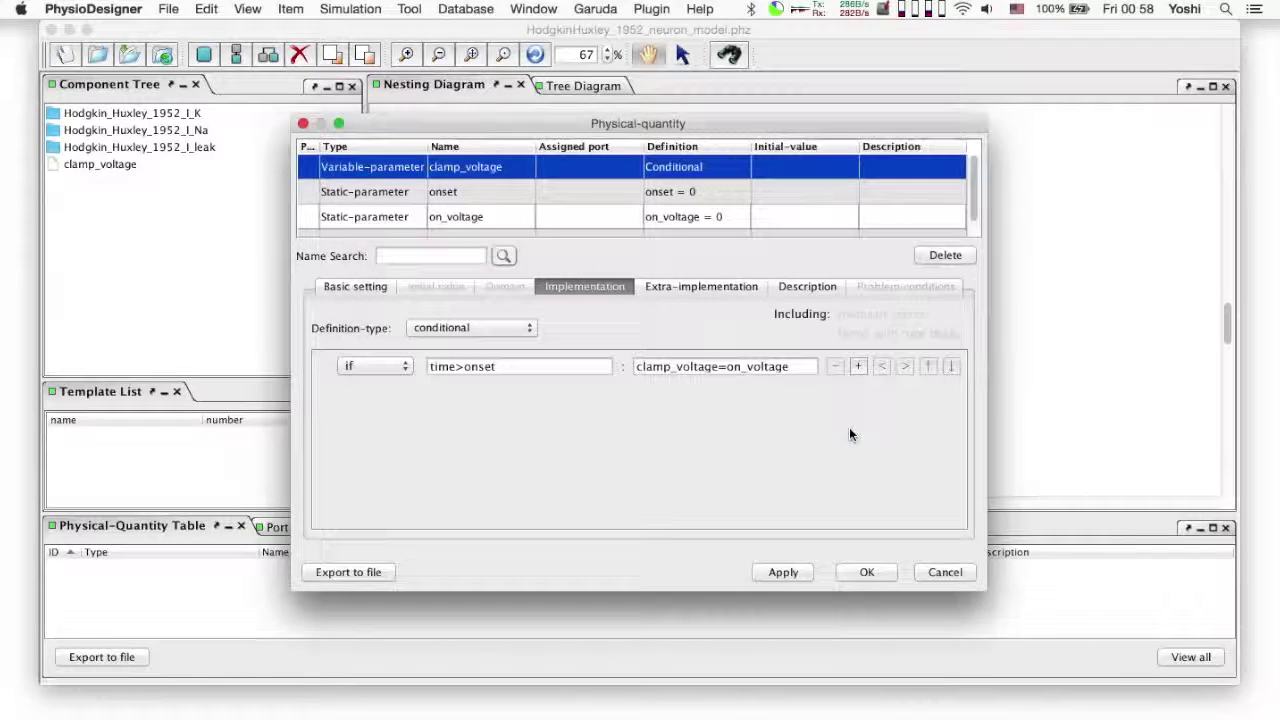
# Add an else branch that sets clamp_voltage to 0.
pyautogui.click(858, 367)
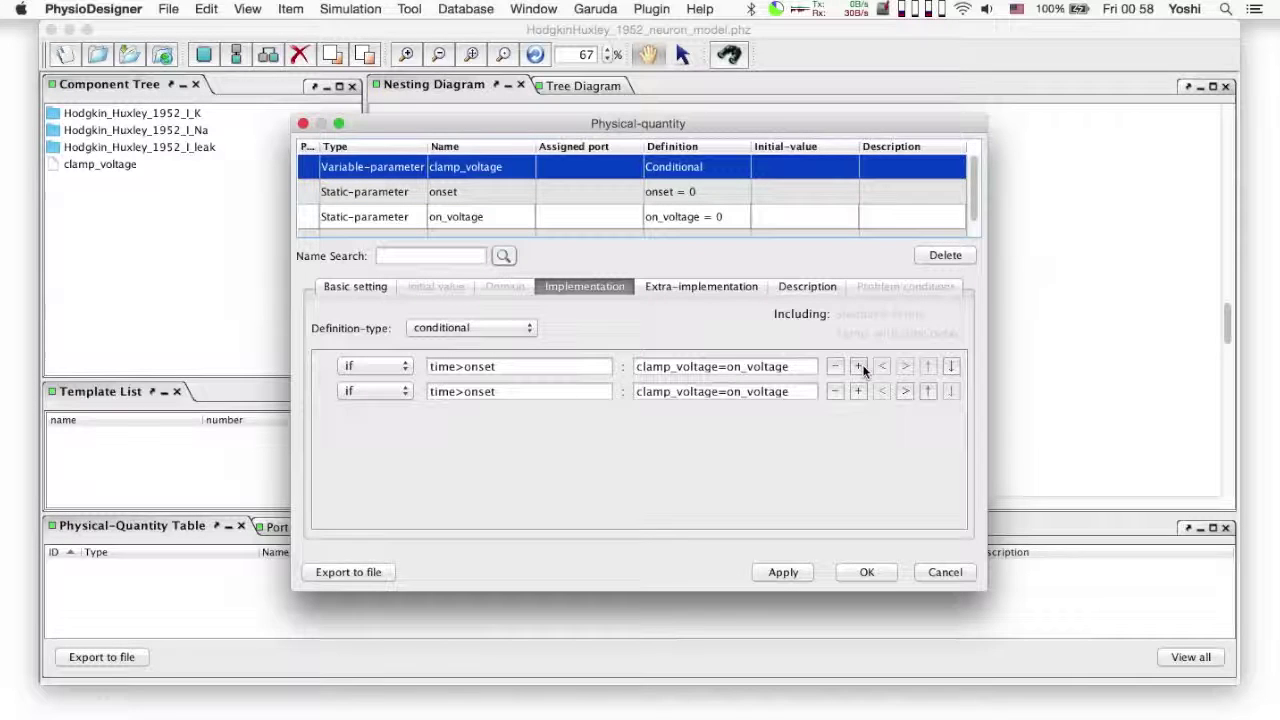
pyautogui.click(385, 393)
pyautogui.click(379, 423)
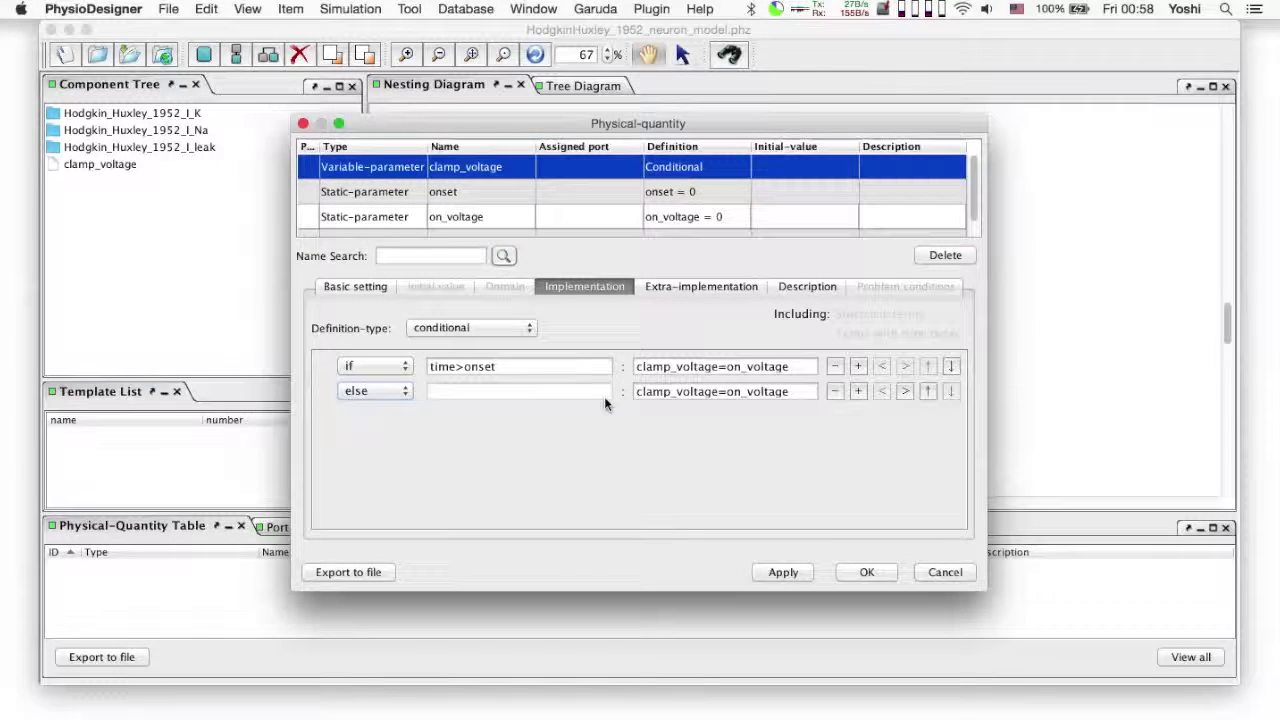
pyautogui.doubleClick(730, 391)
pyautogui.write('0')
pyautogui.press('Return')
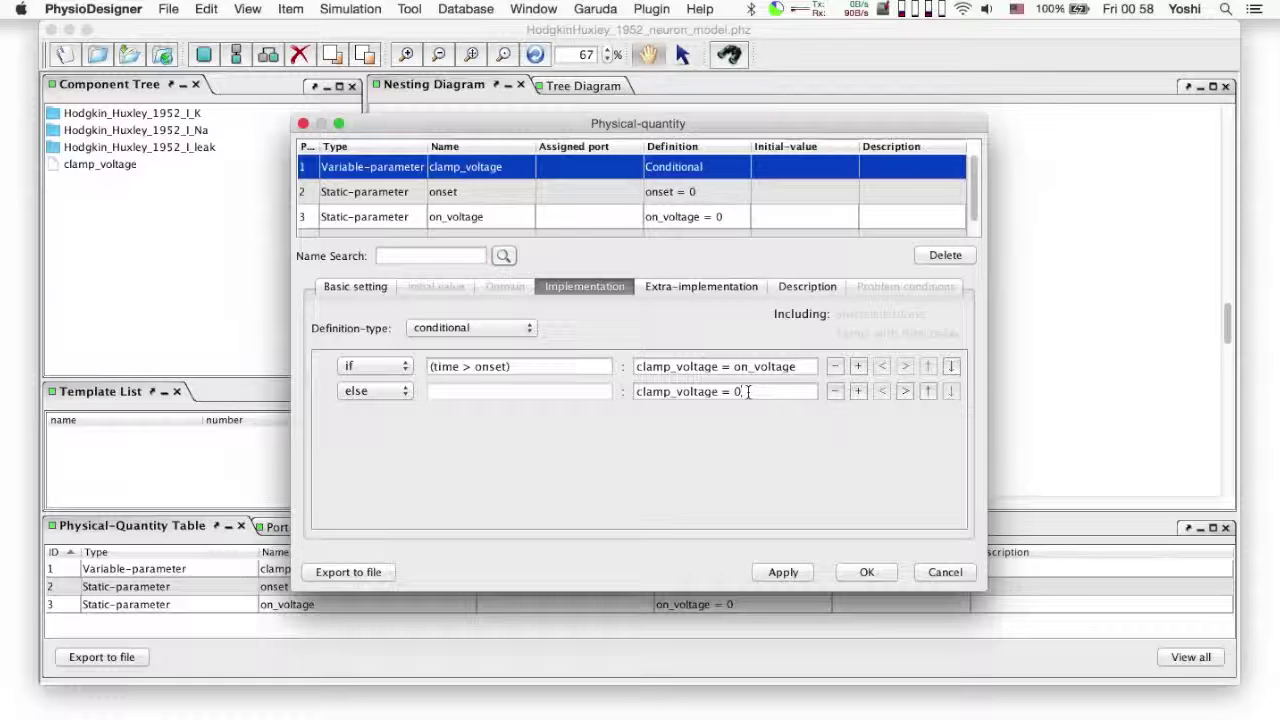
pyautogui.click(455, 193)
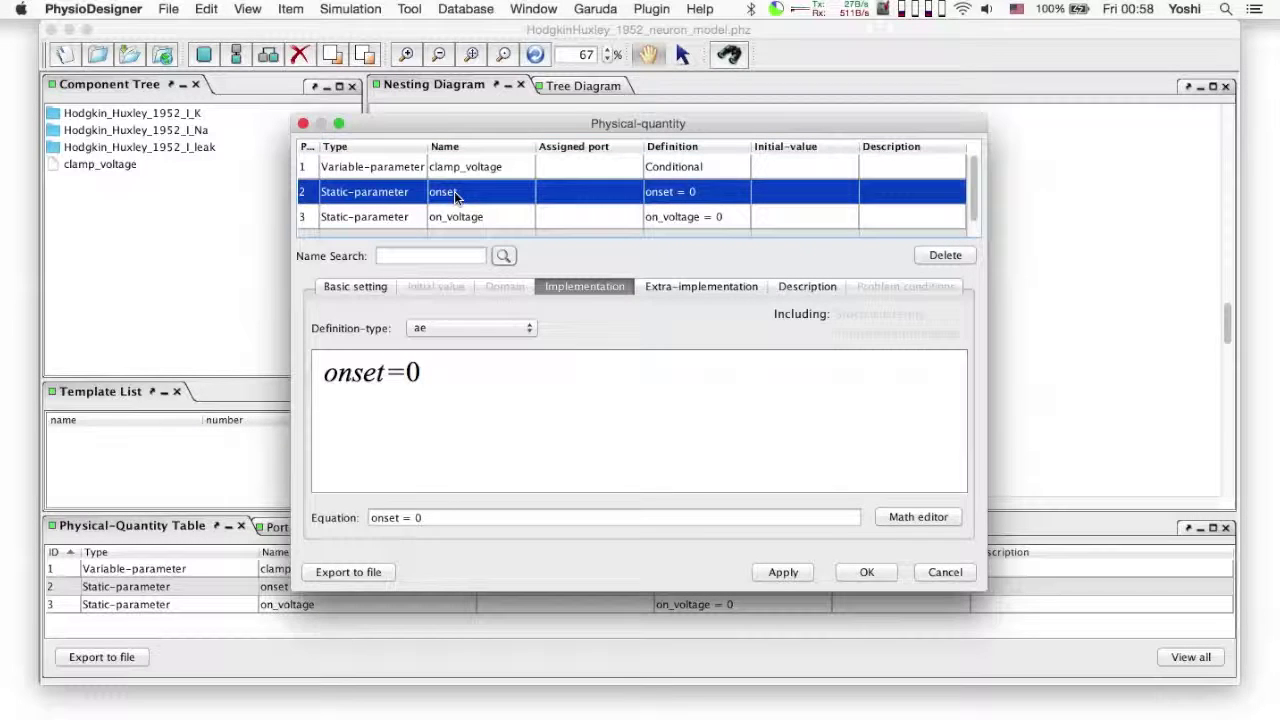
pyautogui.click(430, 518)
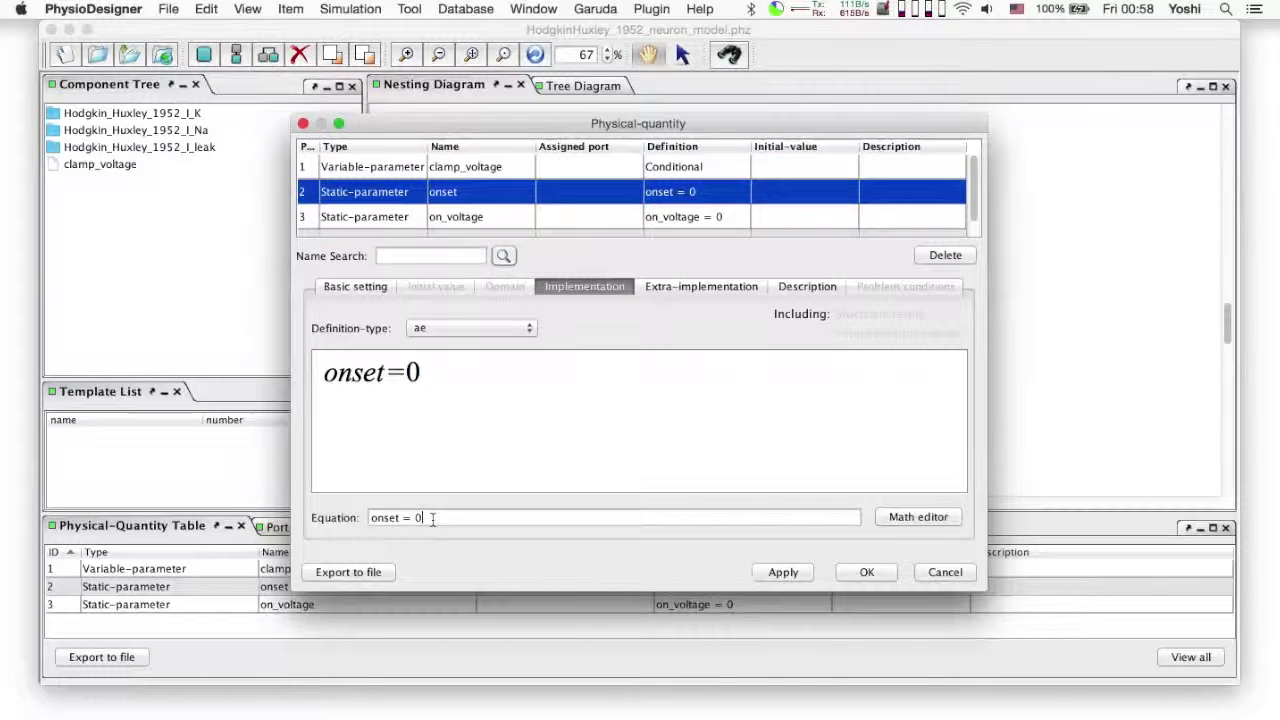
# Set the onset parameter's equation to onset = 20.
pyautogui.press('BackSpace')
pyautogui.write('20')
pyautogui.press('Return')
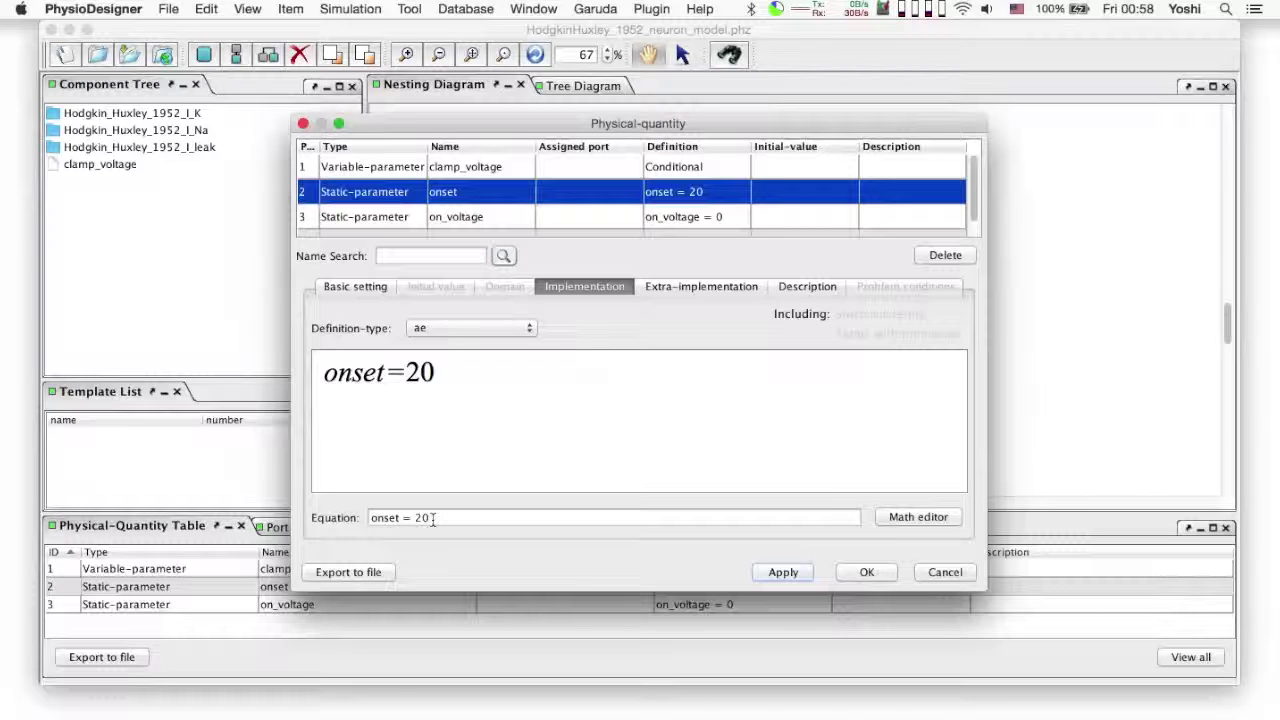
# Set the on_voltage parameter's equation to on_voltage = 80.
pyautogui.click(485, 218)
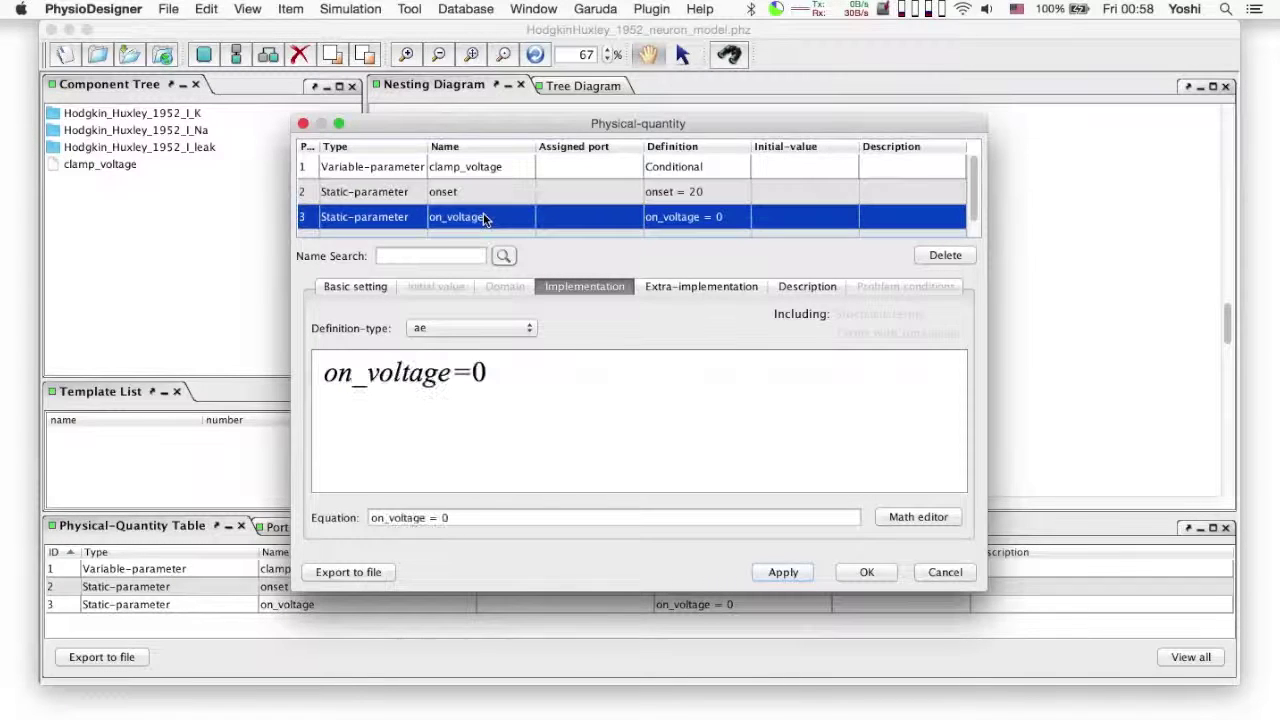
pyautogui.click(461, 518)
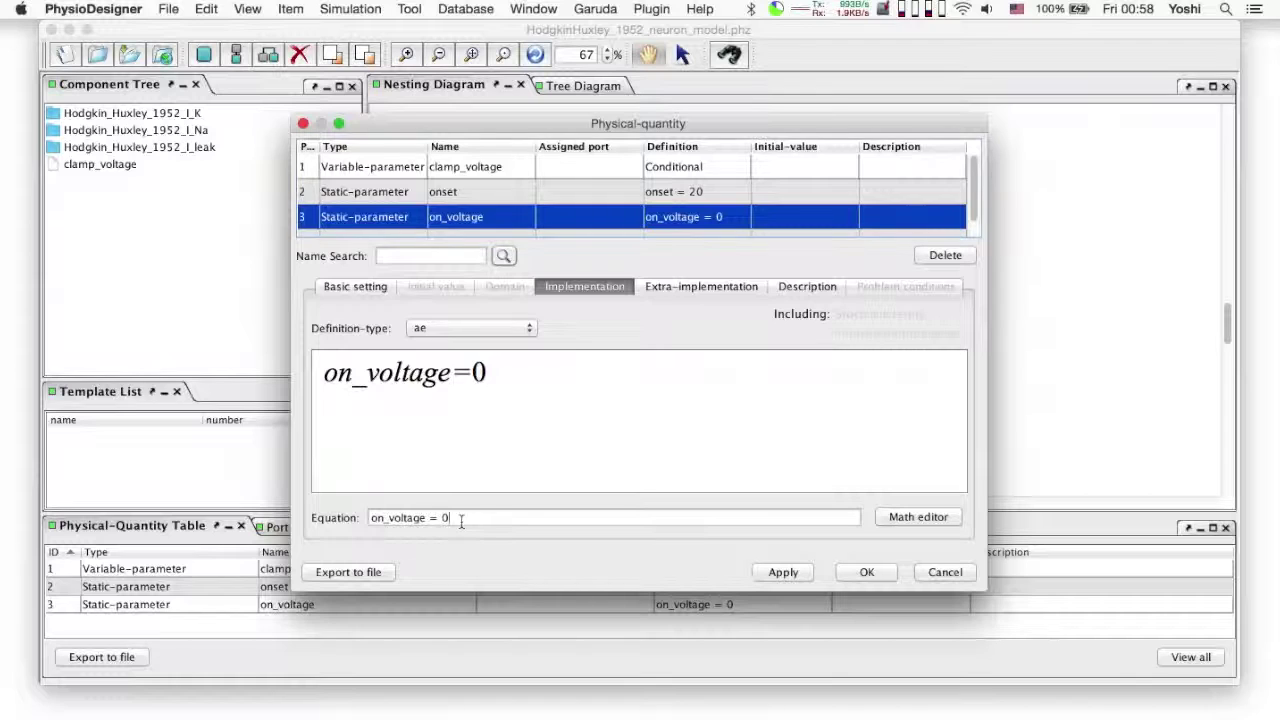
pyautogui.press('BackSpace')
pyautogui.write('80')
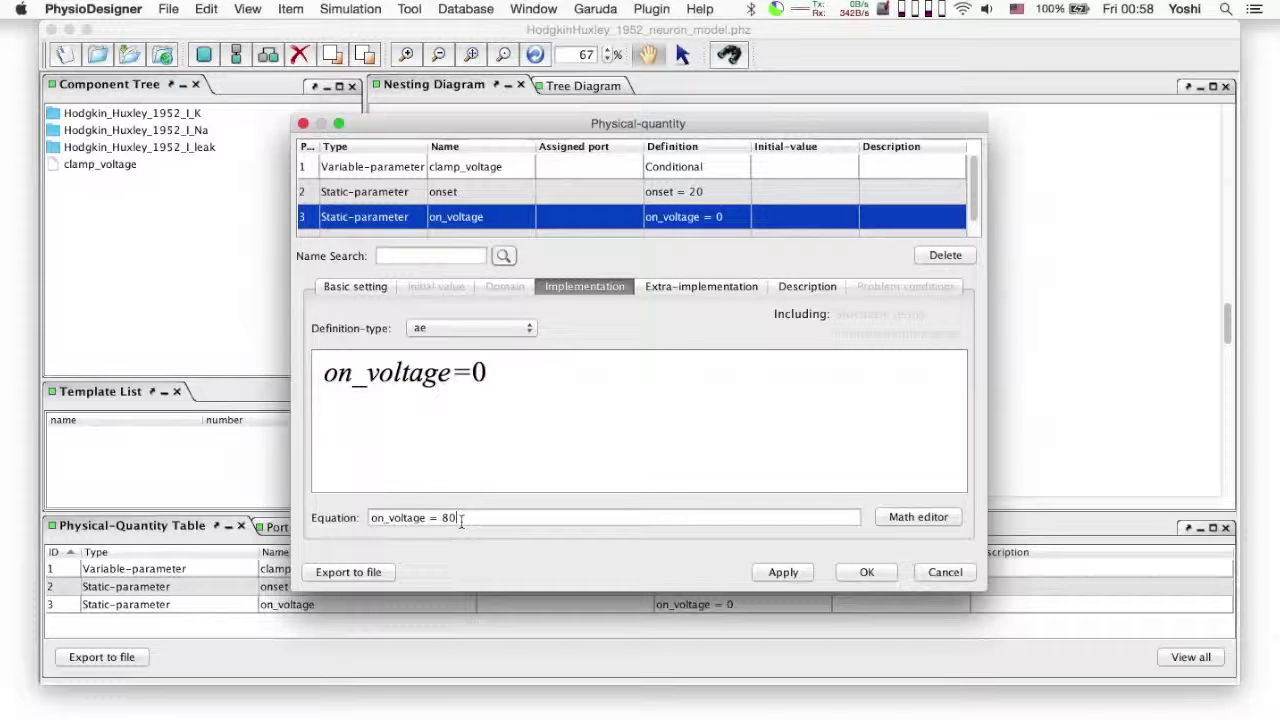
pyautogui.press('Return')
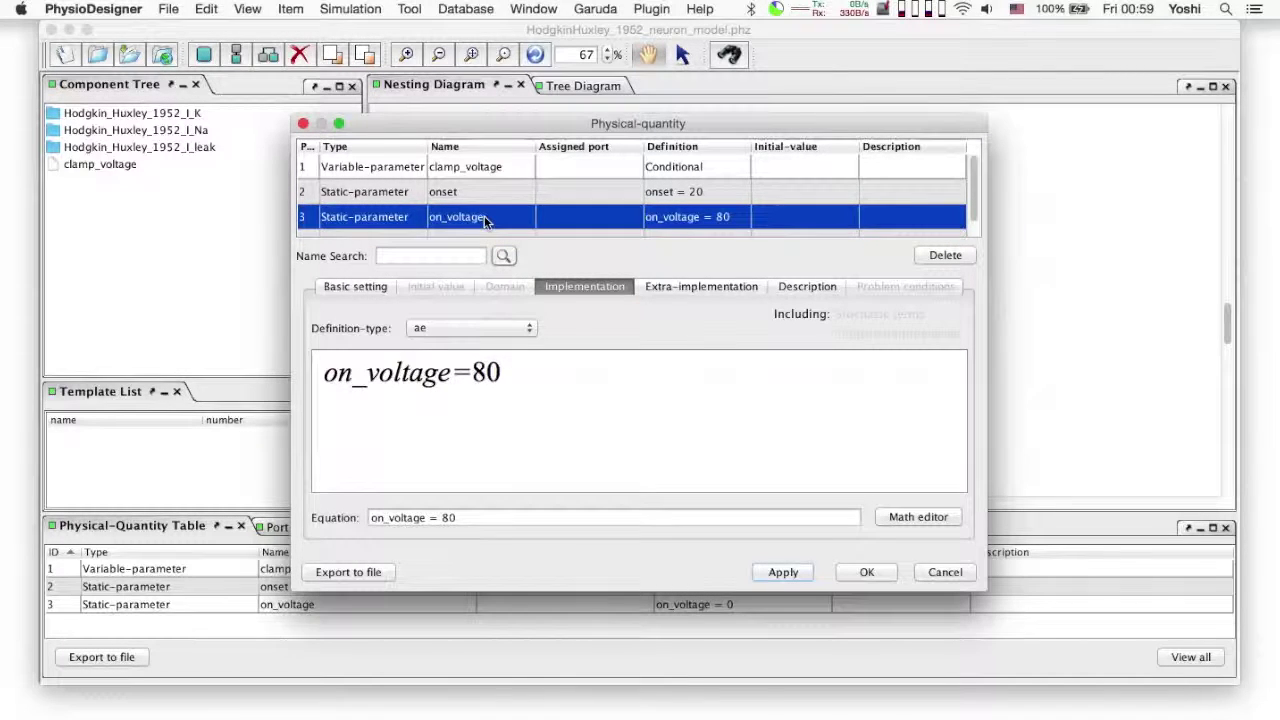
pyautogui.scroll(-1, 484, 218)
pyautogui.scroll(1, 484, 216)
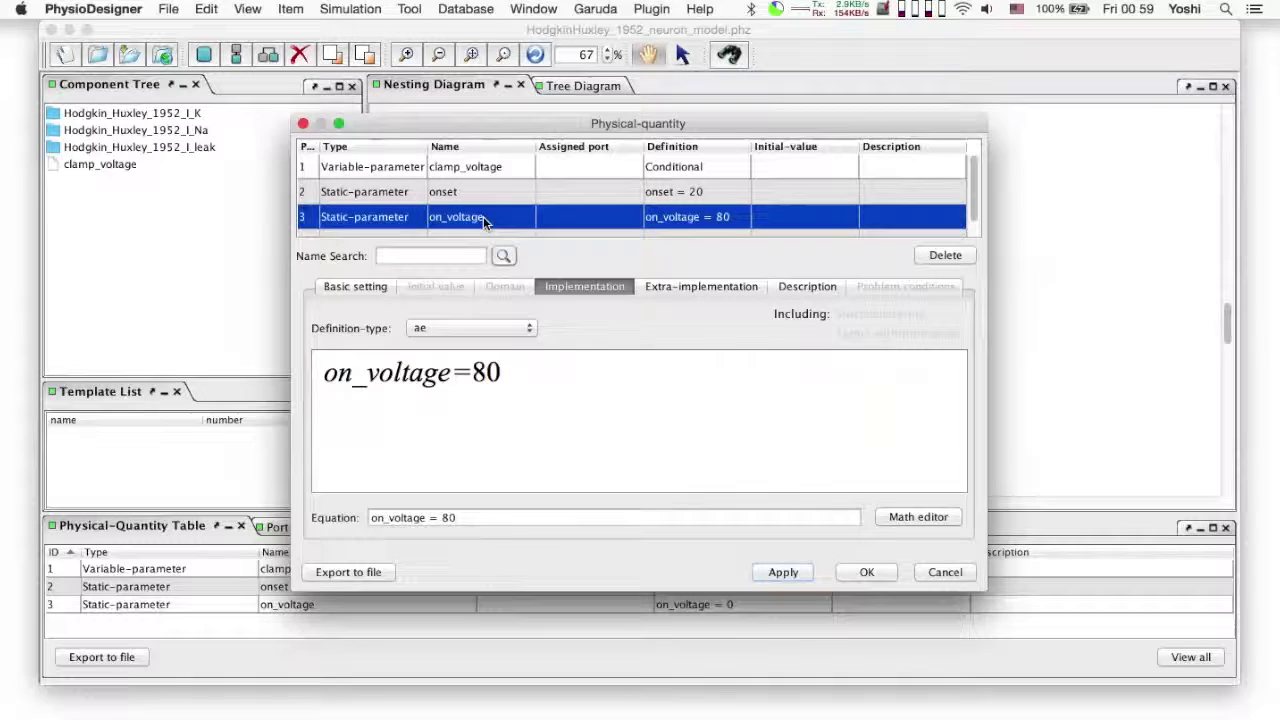
pyautogui.click(475, 166)
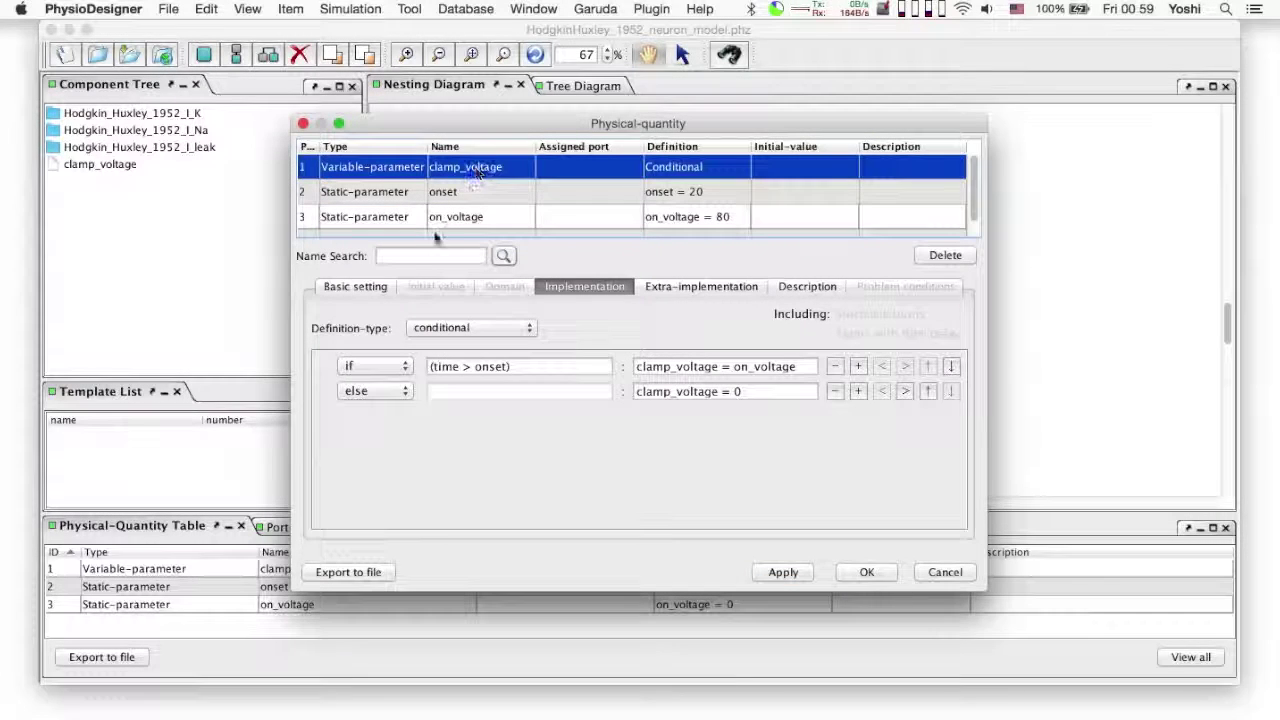
# Add a new out-port named clamp_voltage, link the parameter to it, and close the dialog.
pyautogui.click(349, 286)
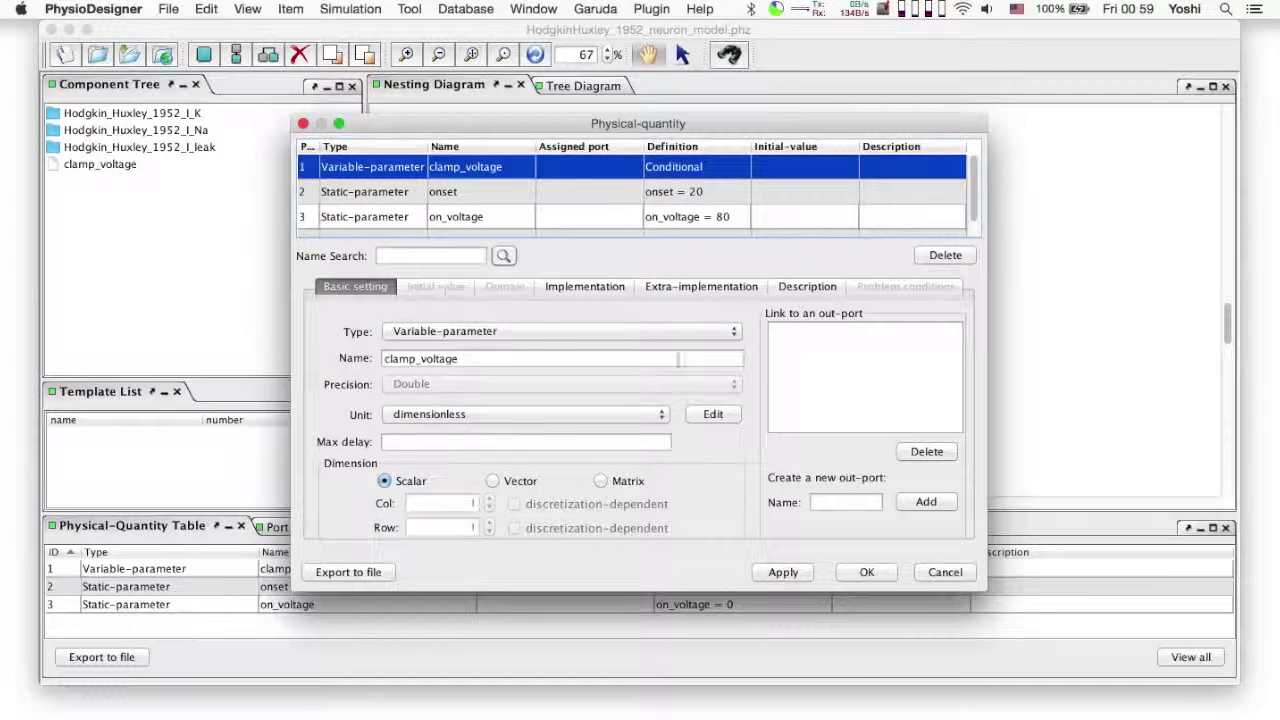
pyautogui.click(820, 501)
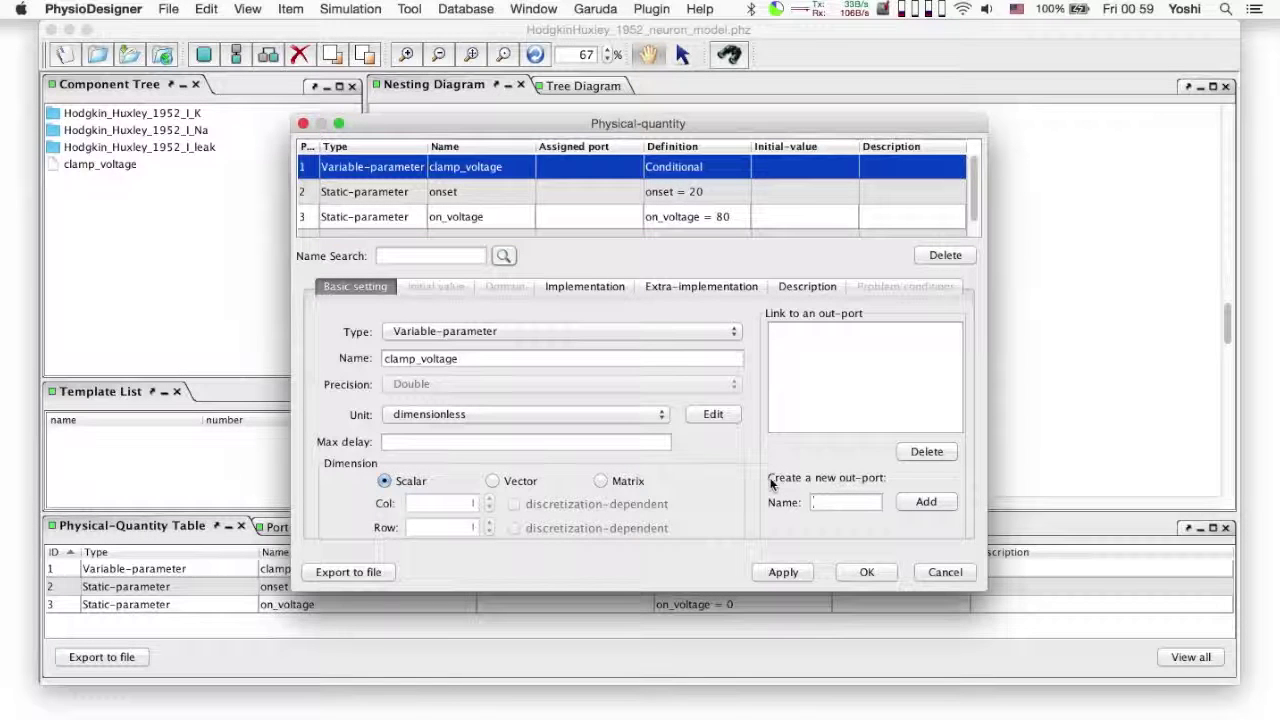
pyautogui.write('clam')
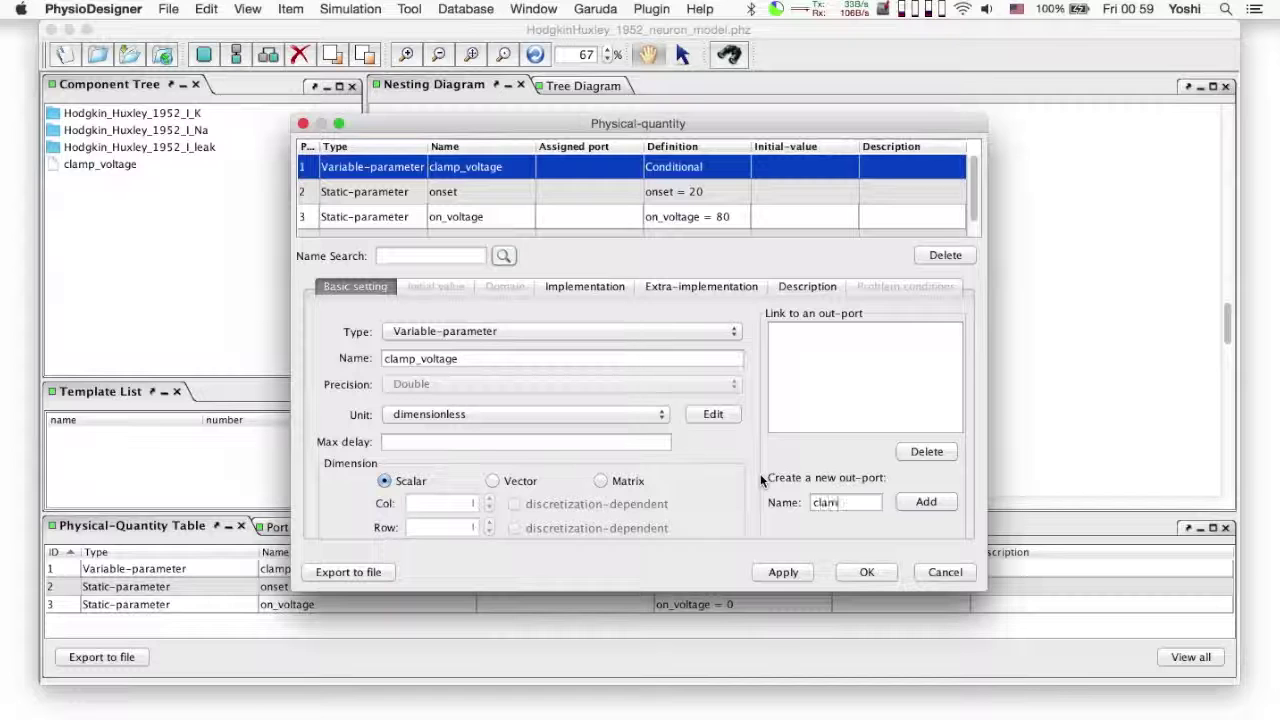
pyautogui.write('p_voltage')
pyautogui.click(925, 501)
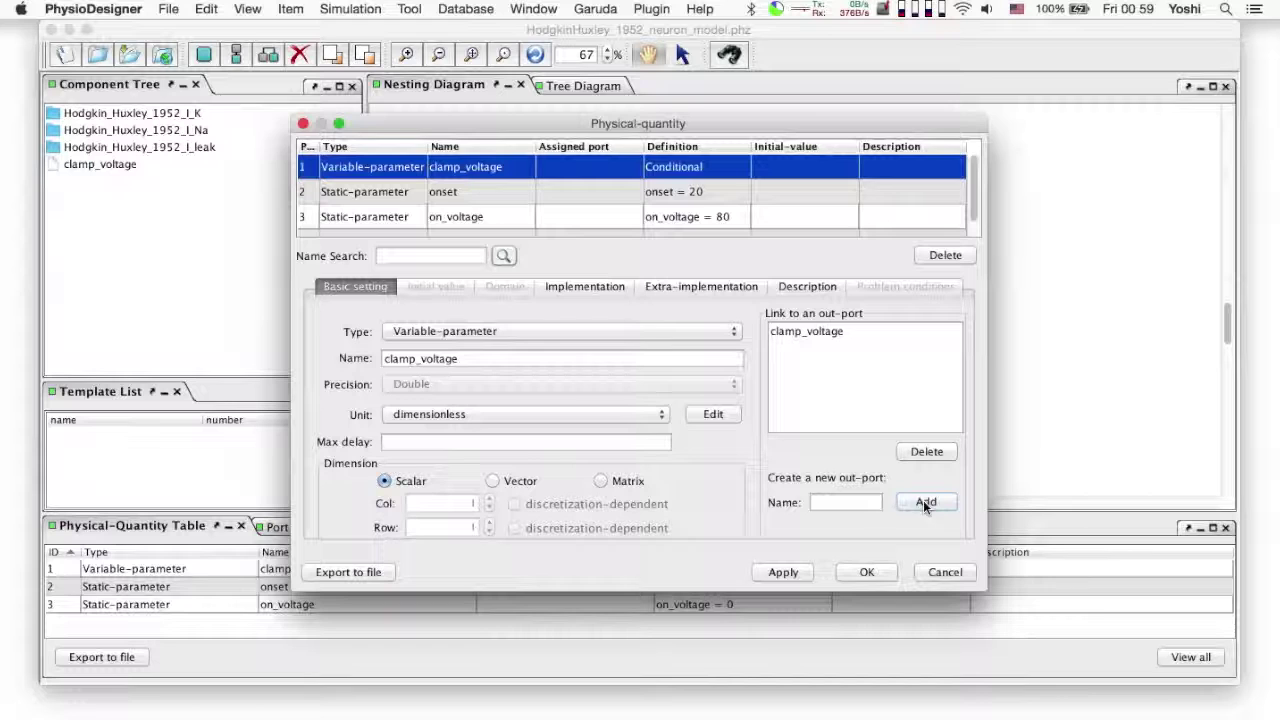
pyautogui.click(803, 334)
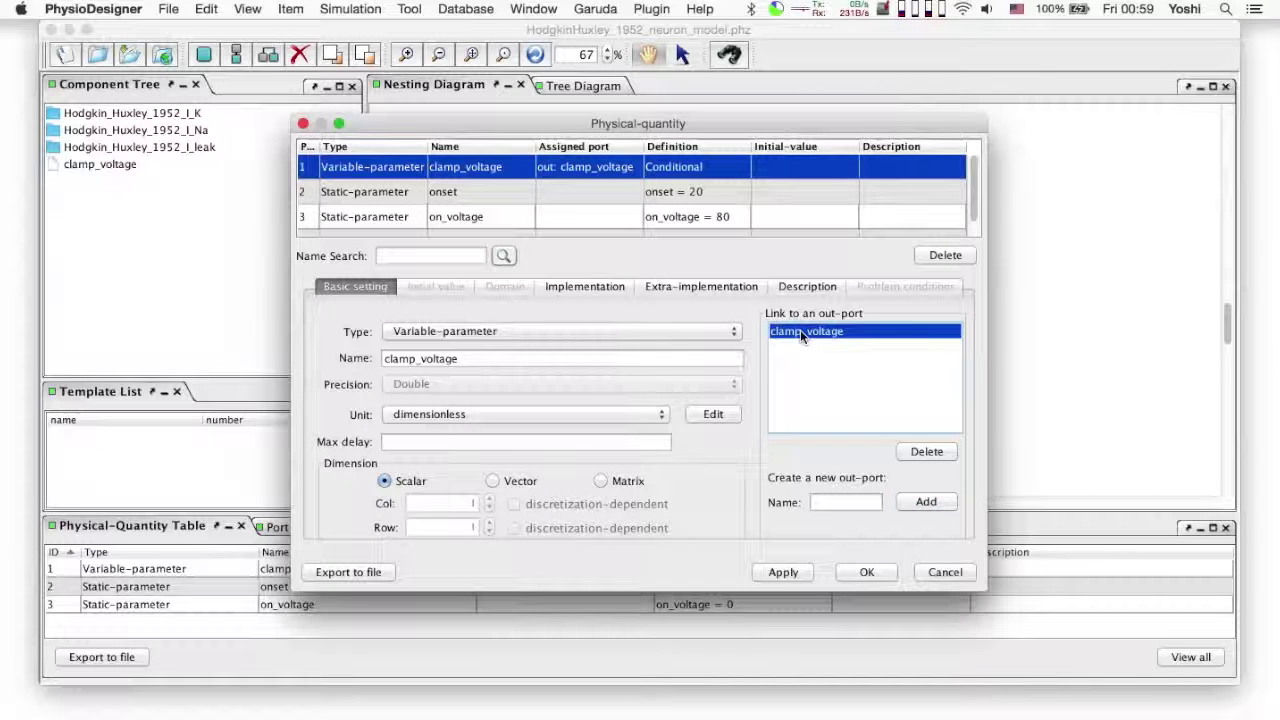
pyautogui.click(867, 572)
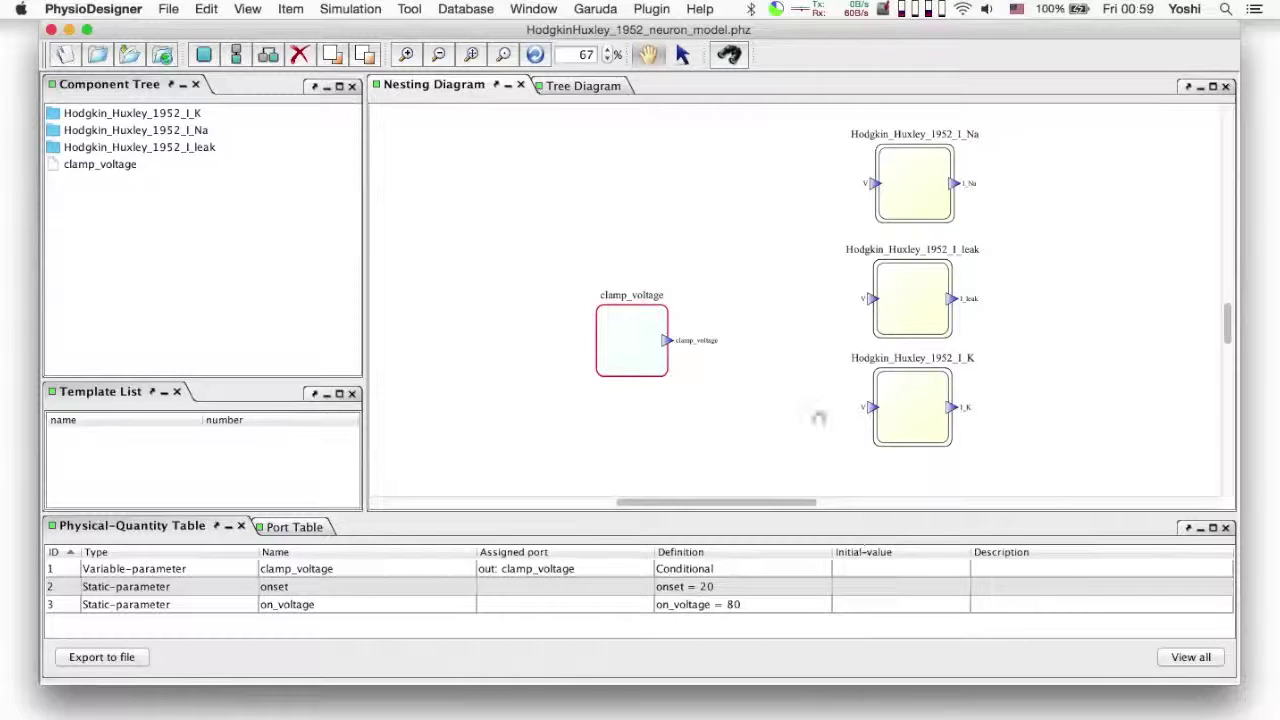
# Draw wires from clamp_voltage's out-port to the V ports of I_Na, I_leak and I_K.
pyautogui.moveTo(668, 345); pyautogui.dragTo(876, 187)
pyautogui.moveTo(668, 341); pyautogui.dragTo(873, 300)
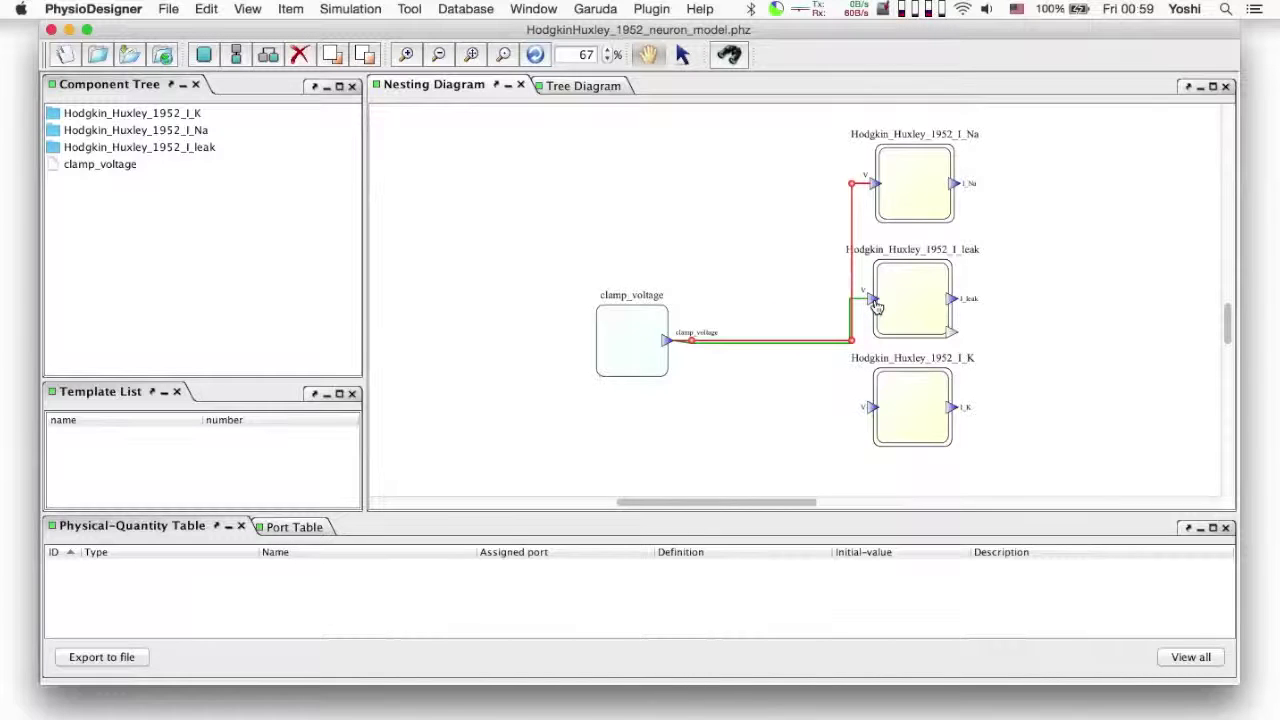
pyautogui.moveTo(666, 345); pyautogui.dragTo(873, 411)
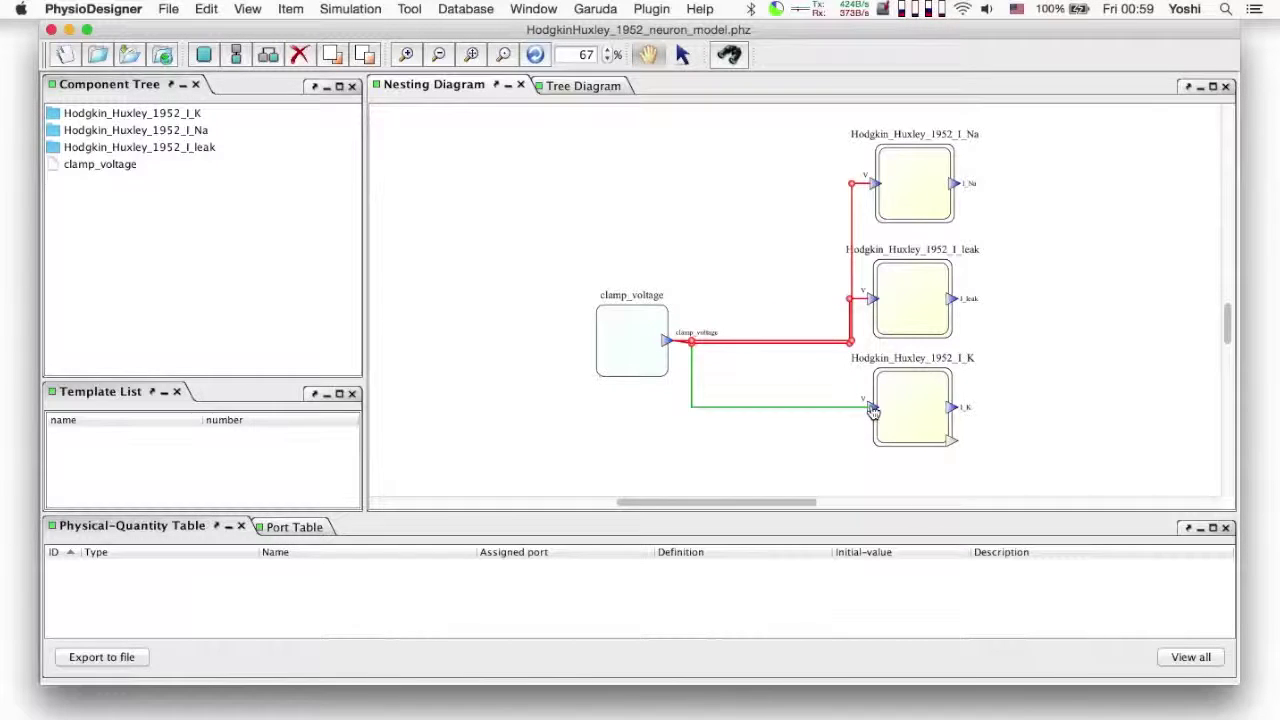
pyautogui.click(808, 386)
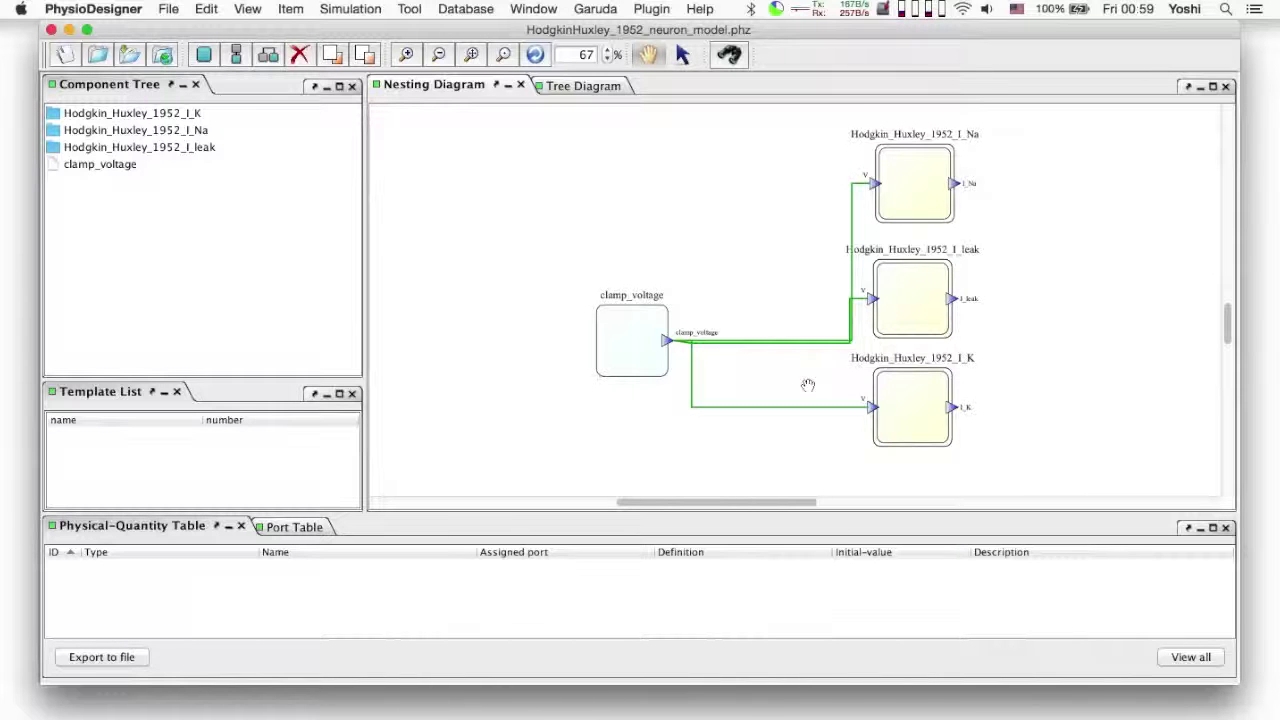
# Save the model with Save As under the file name voltageClamp.
pyautogui.click(184, 10)
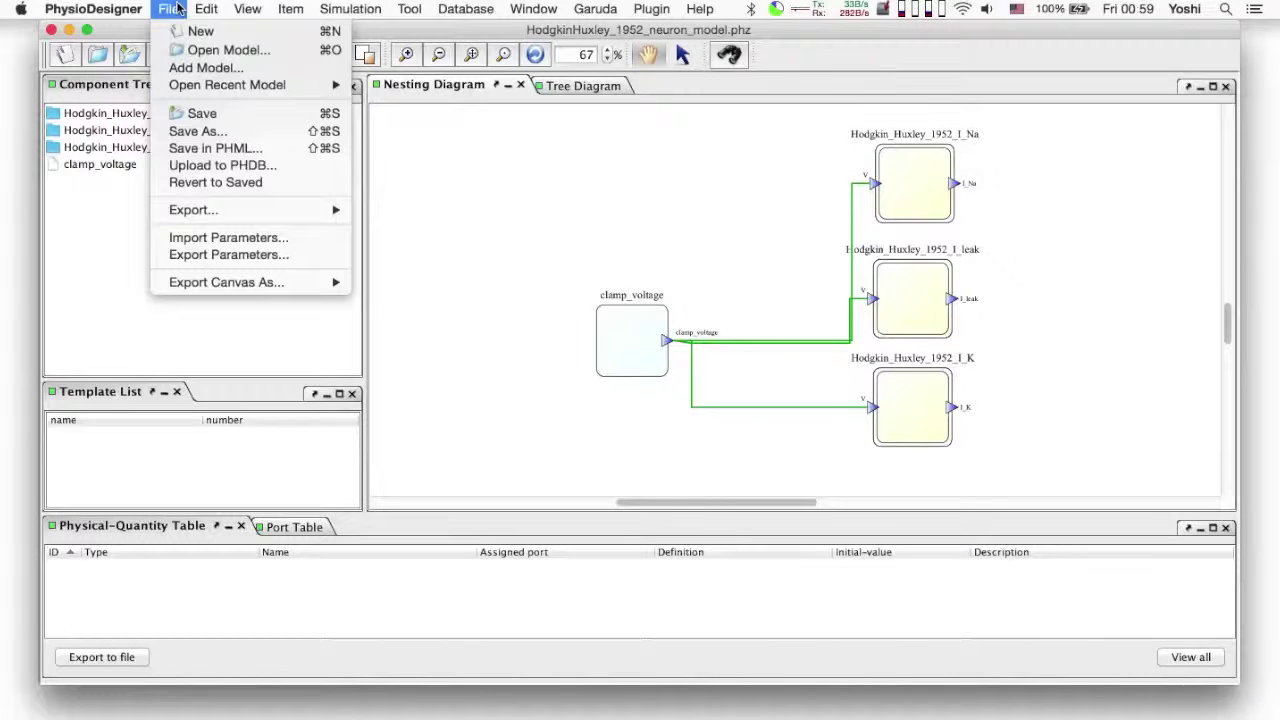
pyautogui.click(196, 131)
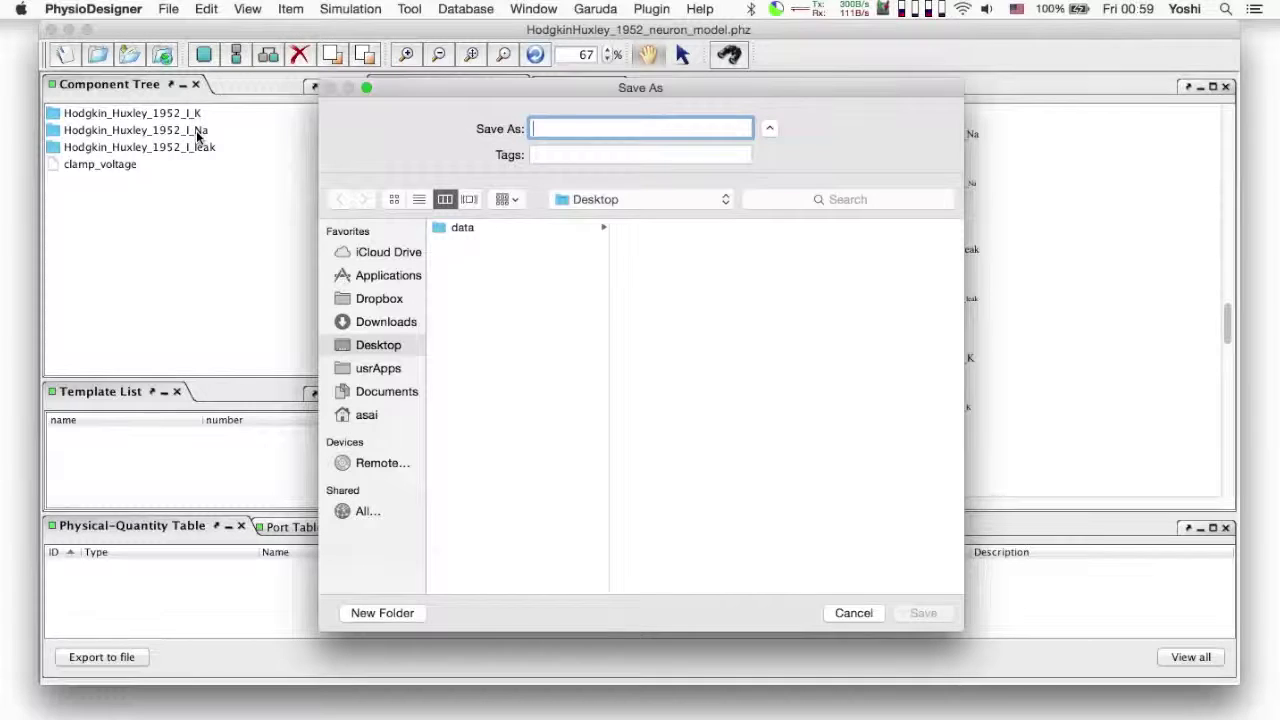
pyautogui.write('voltageClamp')
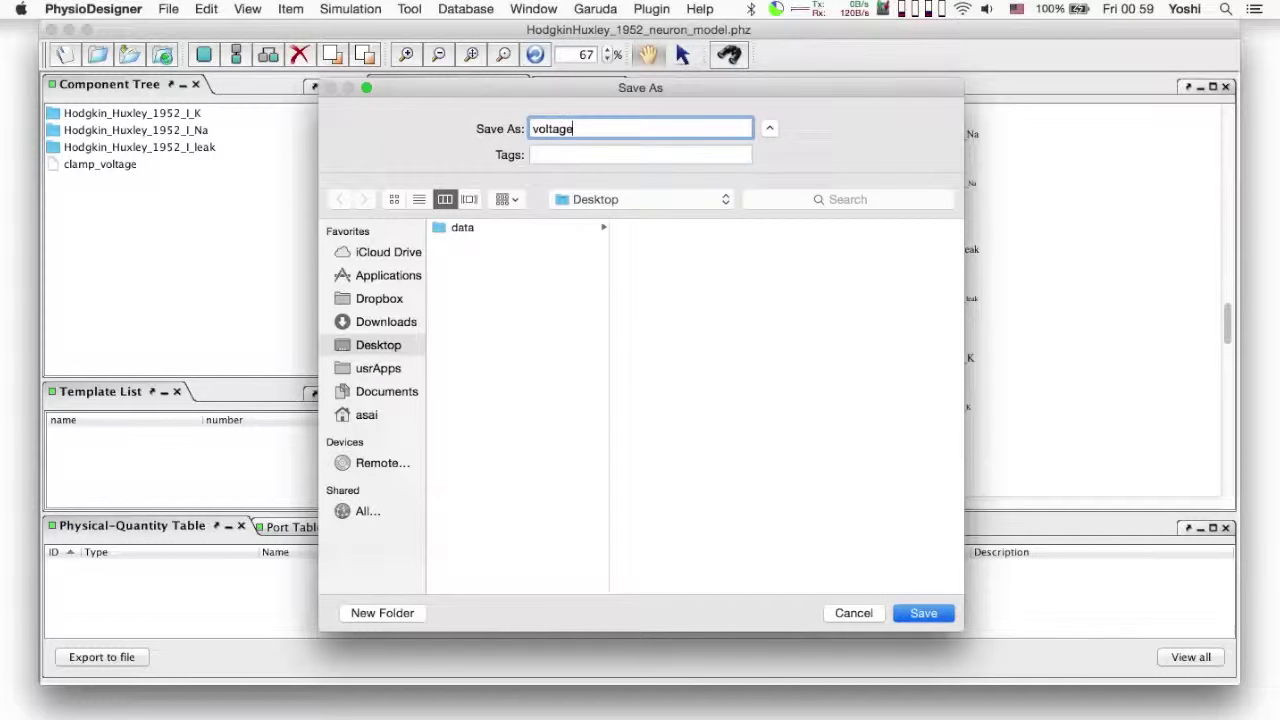
pyautogui.click(923, 613)
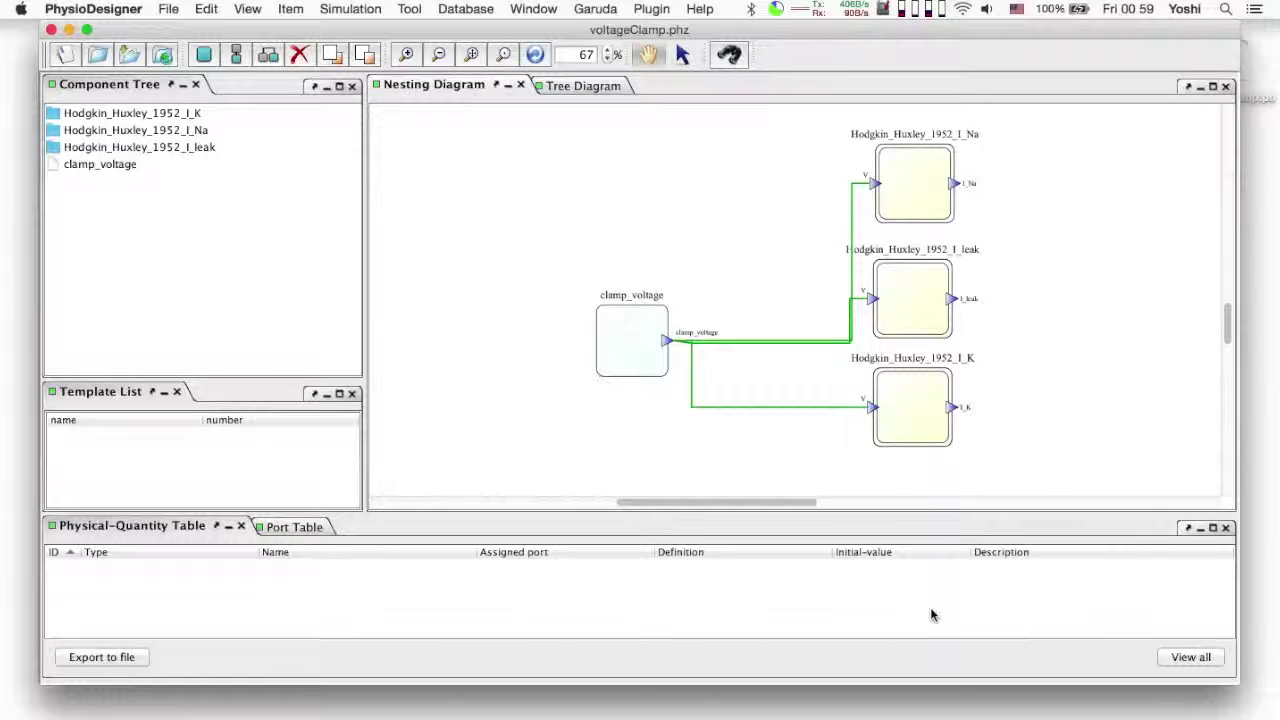
pyautogui.click(352, 9)
# Run voltageClamp.phz in Flint and open the finished run's results for viewing.
pyautogui.click(344, 30)
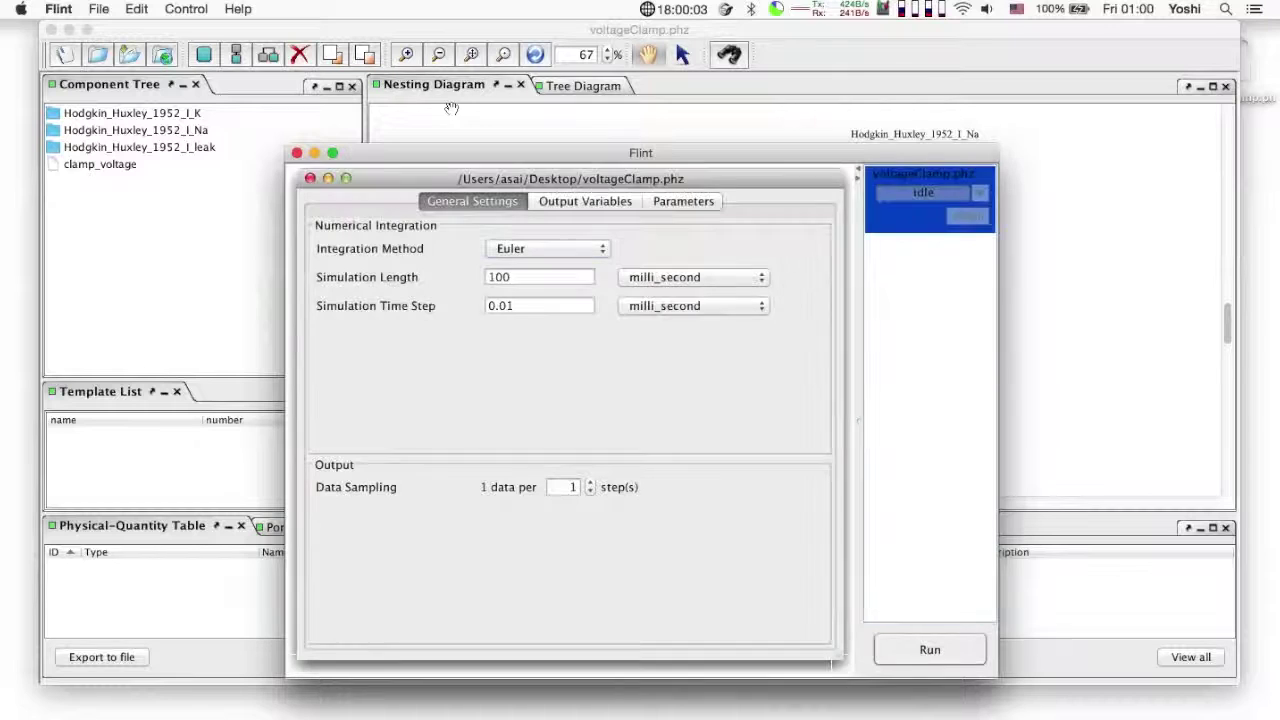
pyautogui.click(916, 650)
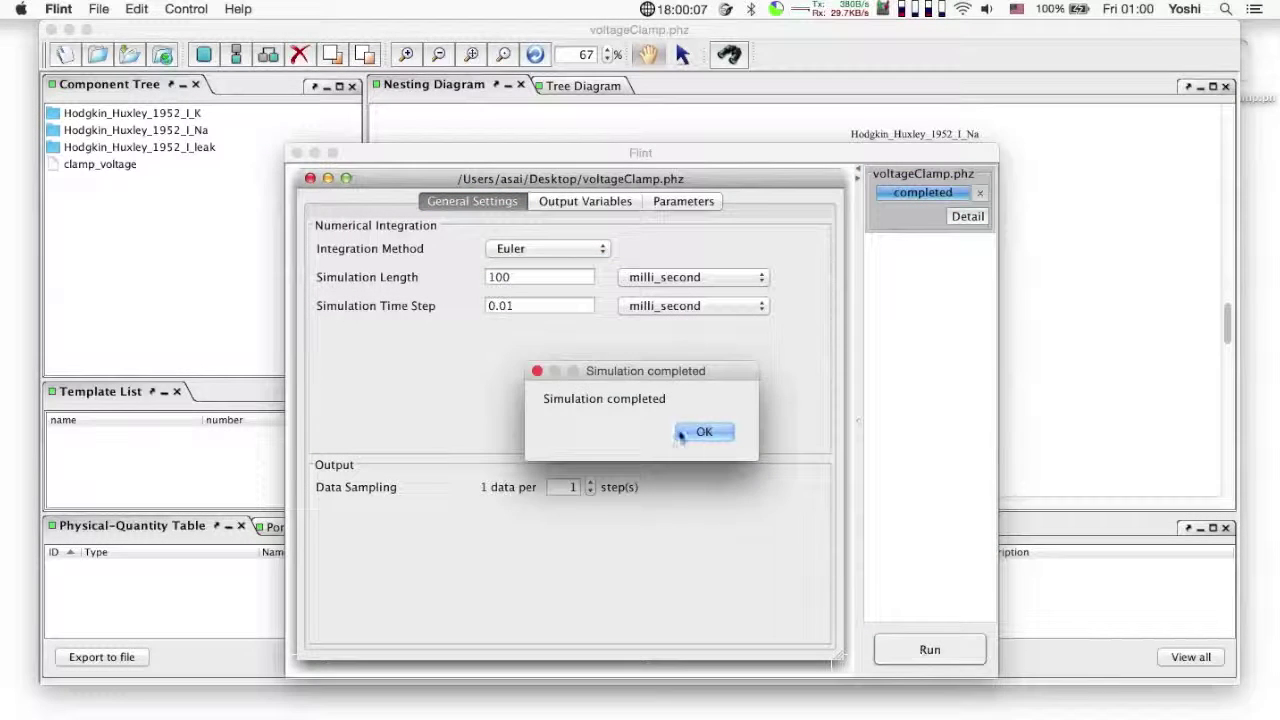
pyautogui.click(706, 434)
pyautogui.click(960, 217)
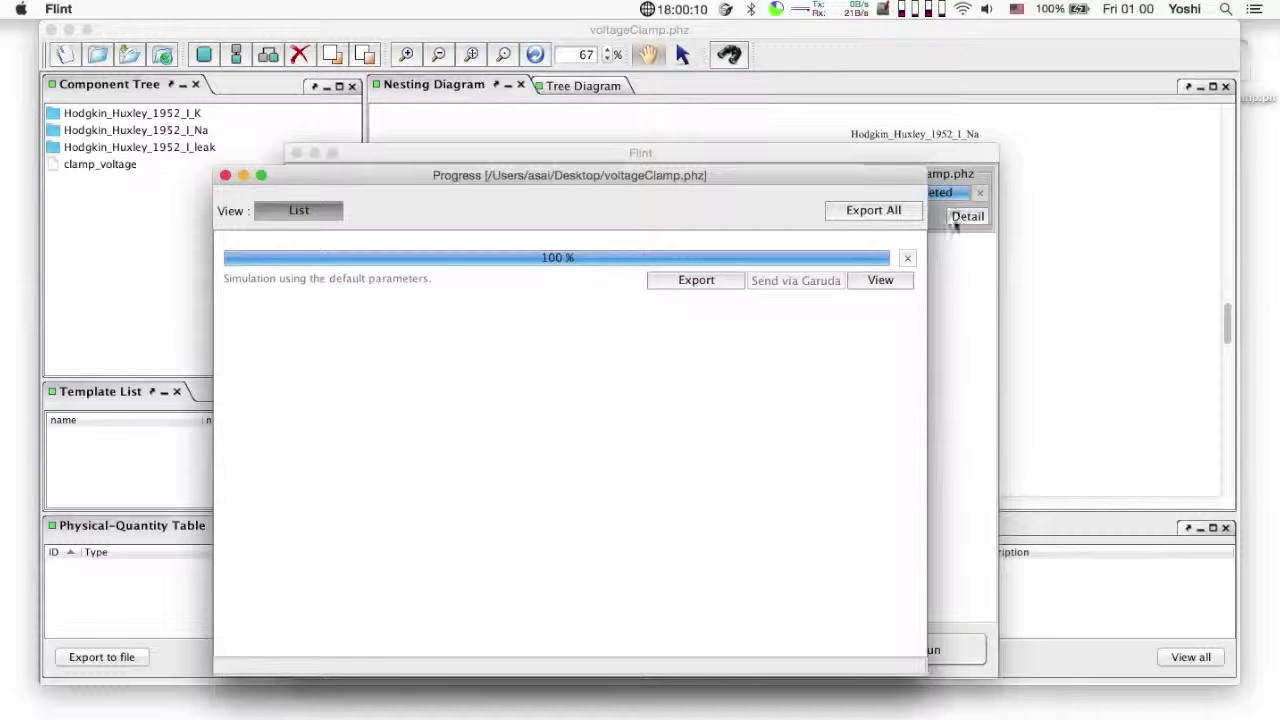
pyautogui.click(880, 281)
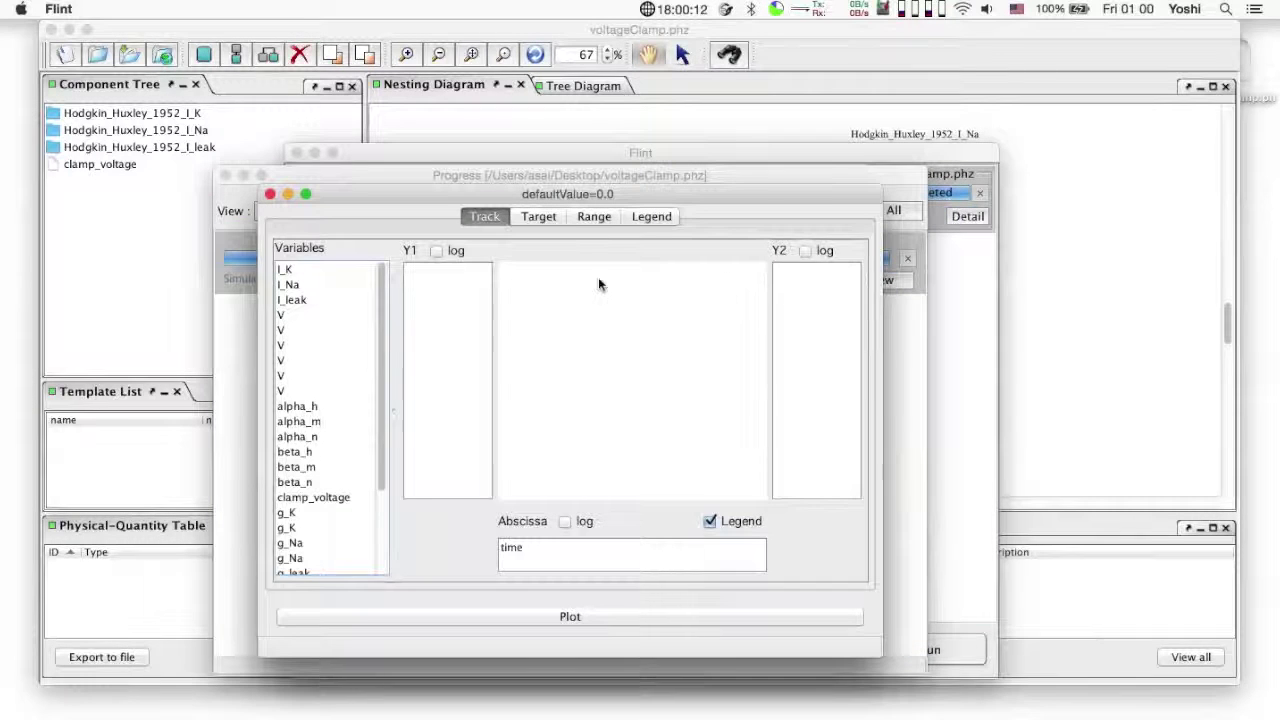
# Plot I_K, I_Na and I_leak on Y1 and clamp_voltage on Y2, zoomed to about 15–40 ms.
pyautogui.moveTo(352, 274); pyautogui.dragTo(440, 280)
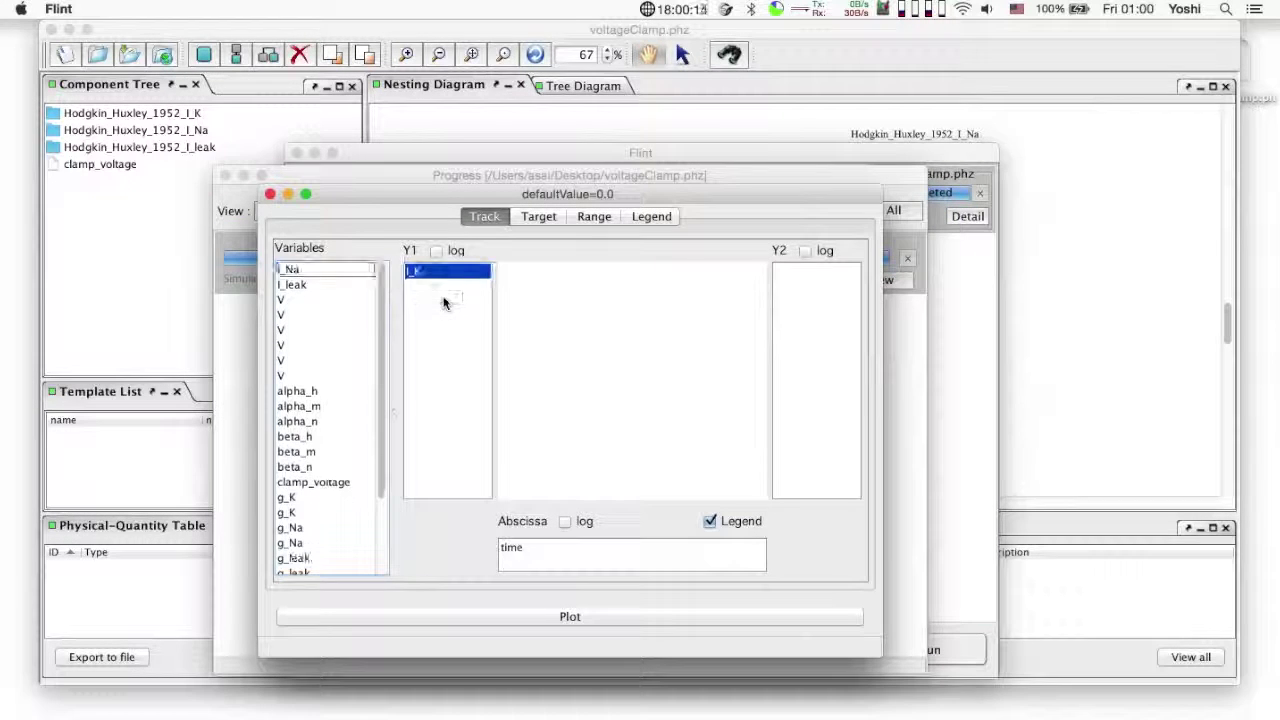
pyautogui.moveTo(360, 272); pyautogui.dragTo(430, 300)
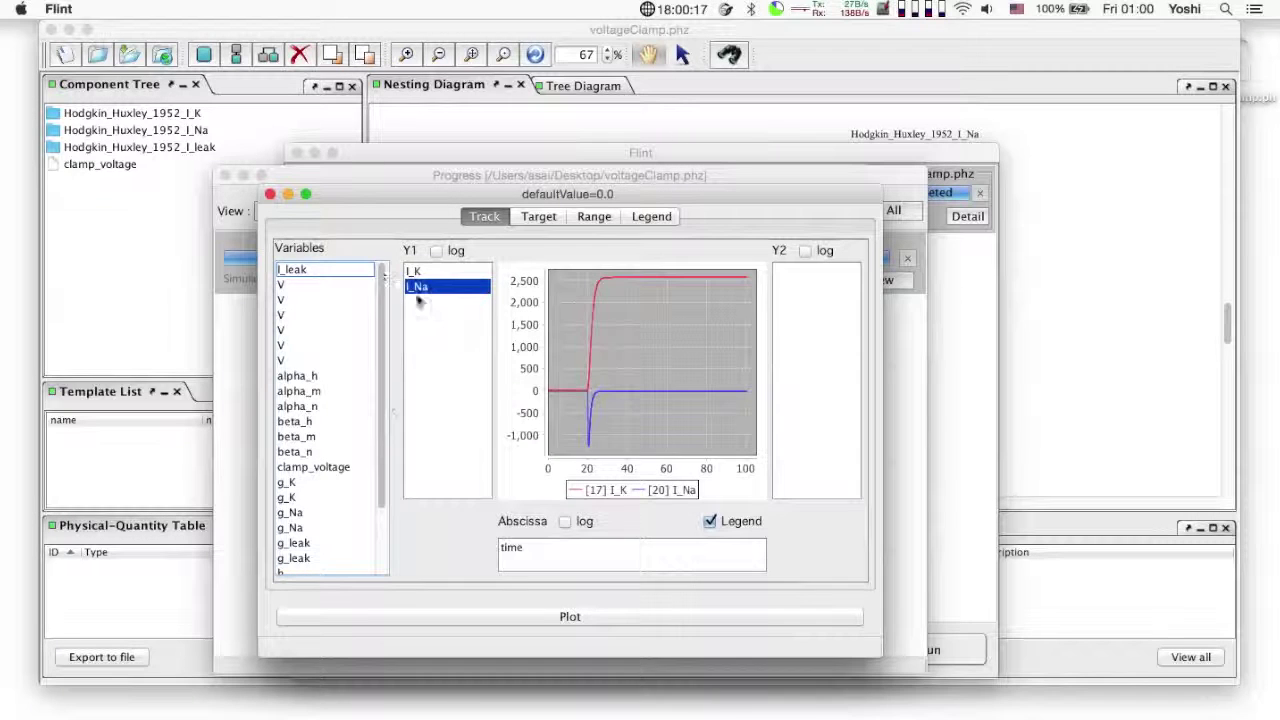
pyautogui.moveTo(358, 270)
pyautogui.mouseDown()
pyautogui.moveTo(445, 346)
pyautogui.moveTo(440, 335)
pyautogui.mouseUp()
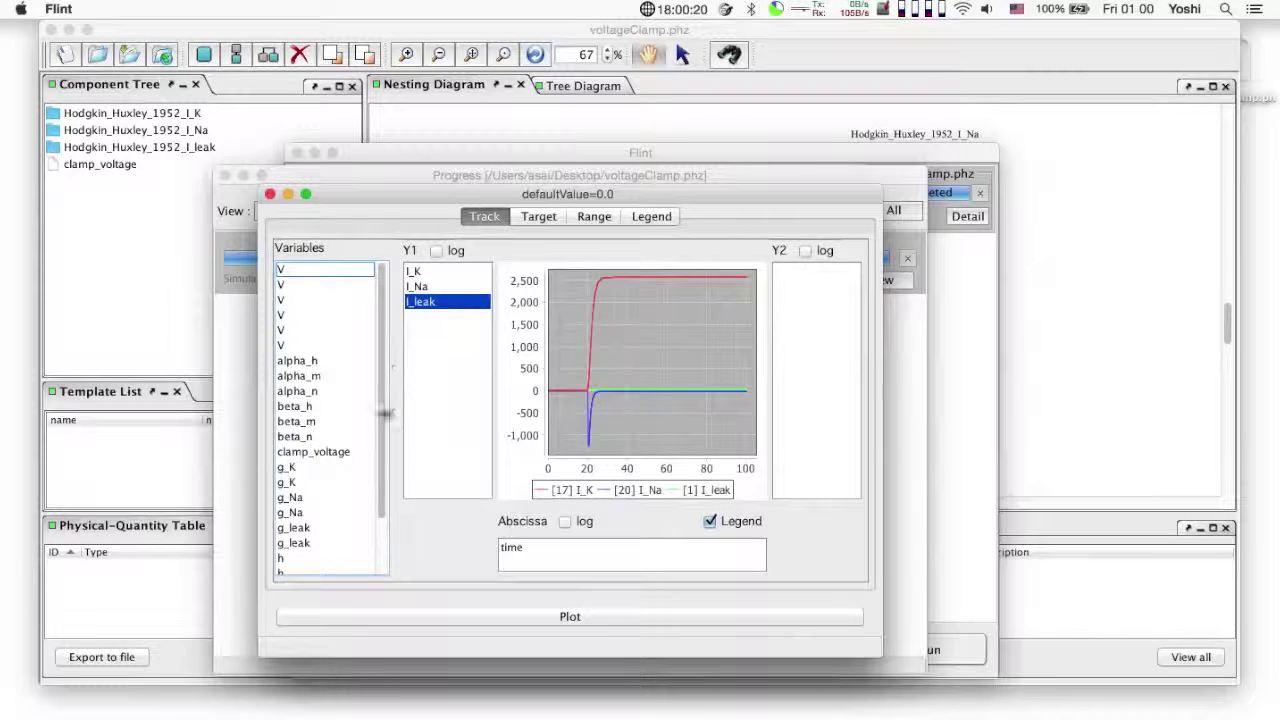
pyautogui.moveTo(345, 452)
pyautogui.mouseDown()
pyautogui.moveTo(663, 395)
pyautogui.moveTo(808, 412)
pyautogui.mouseUp()
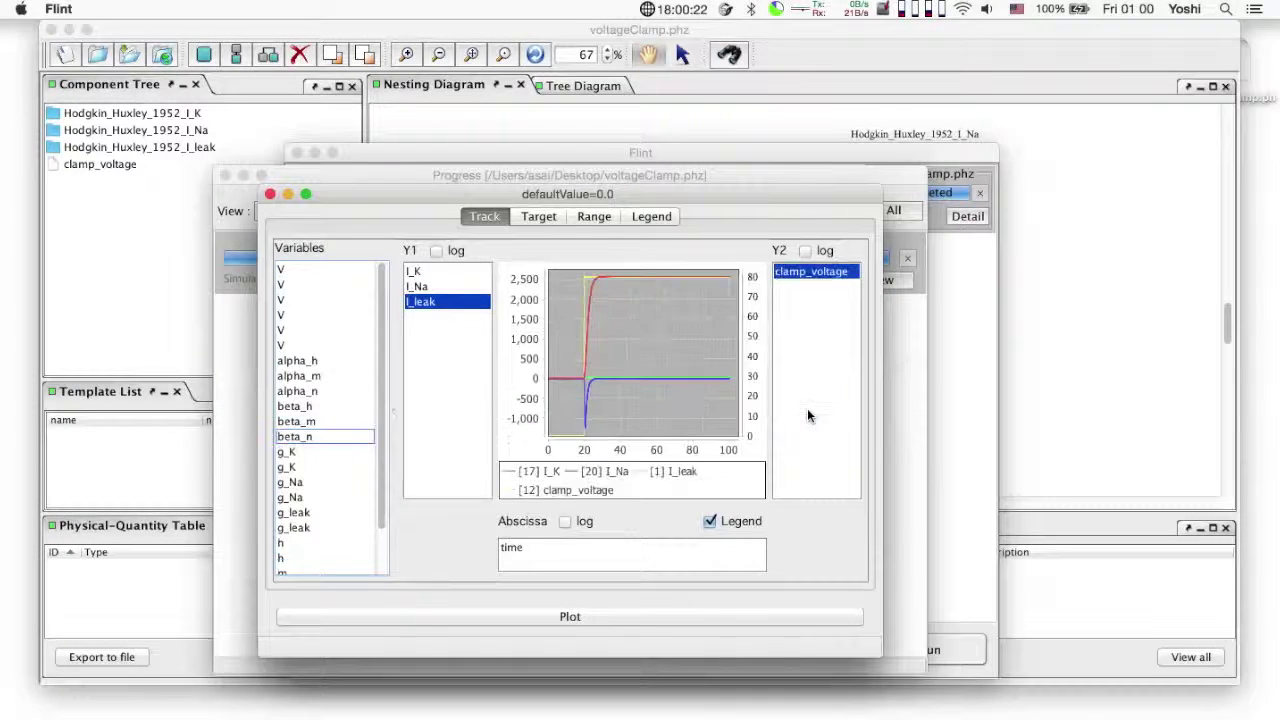
pyautogui.moveTo(574, 274); pyautogui.dragTo(623, 456)
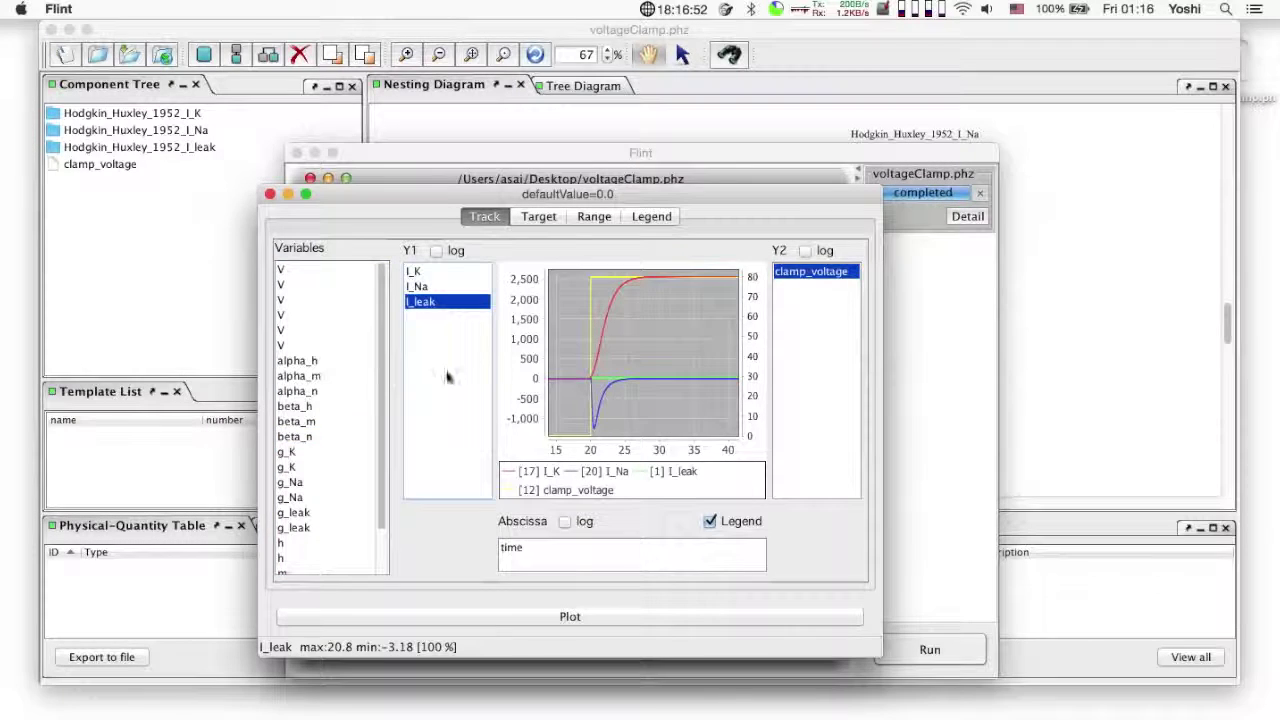
pyautogui.click(695, 155)
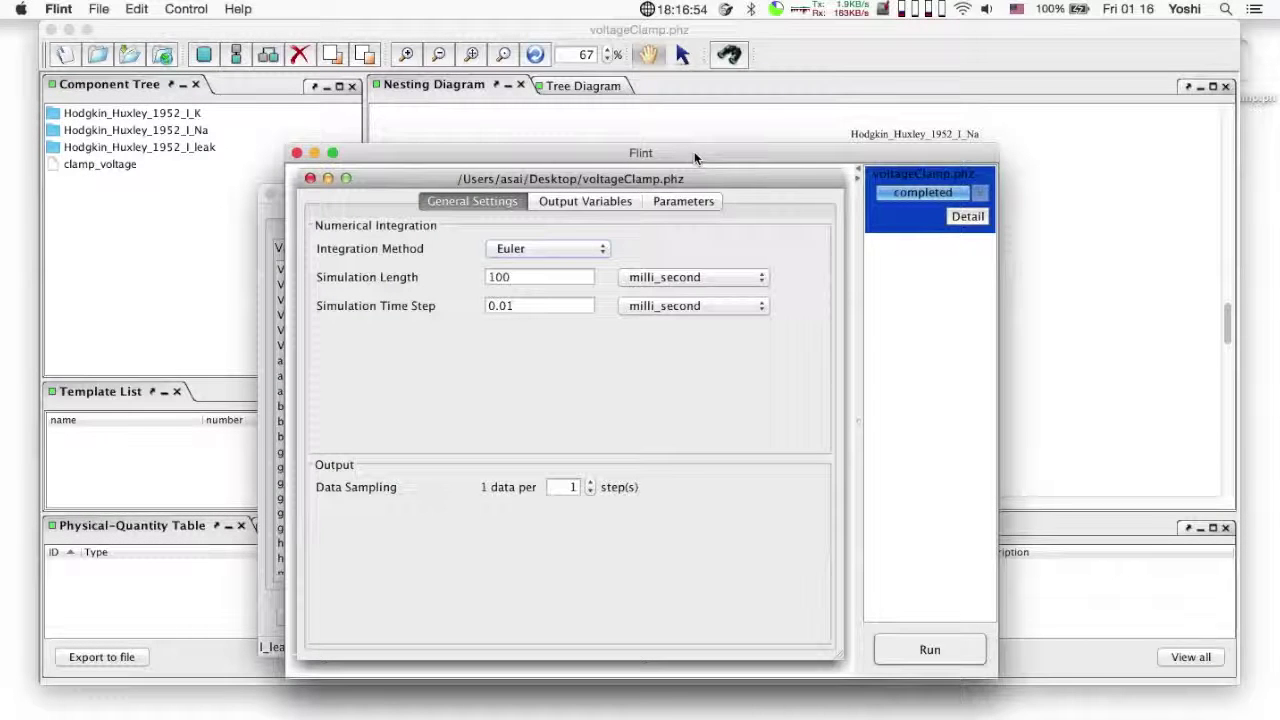
# From the Parameters tab, define enum value set 'v' with values 40, 60, 80.
pyautogui.click(681, 201)
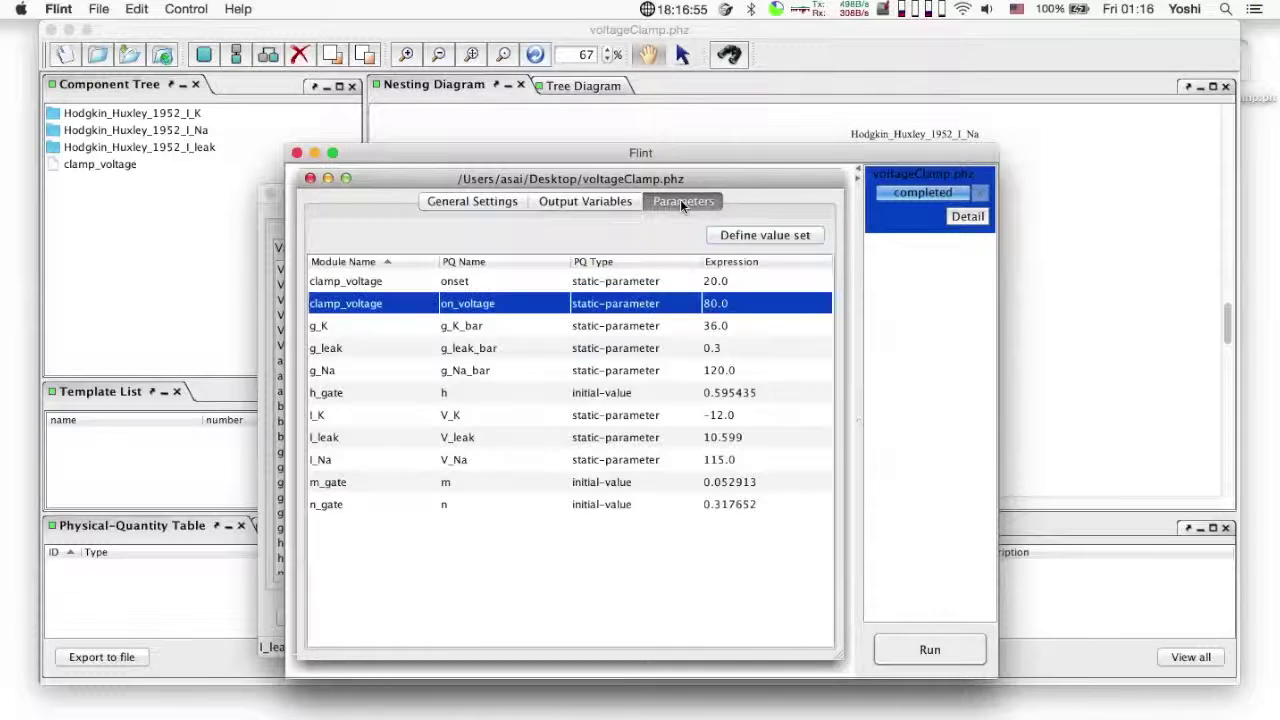
pyautogui.click(788, 234)
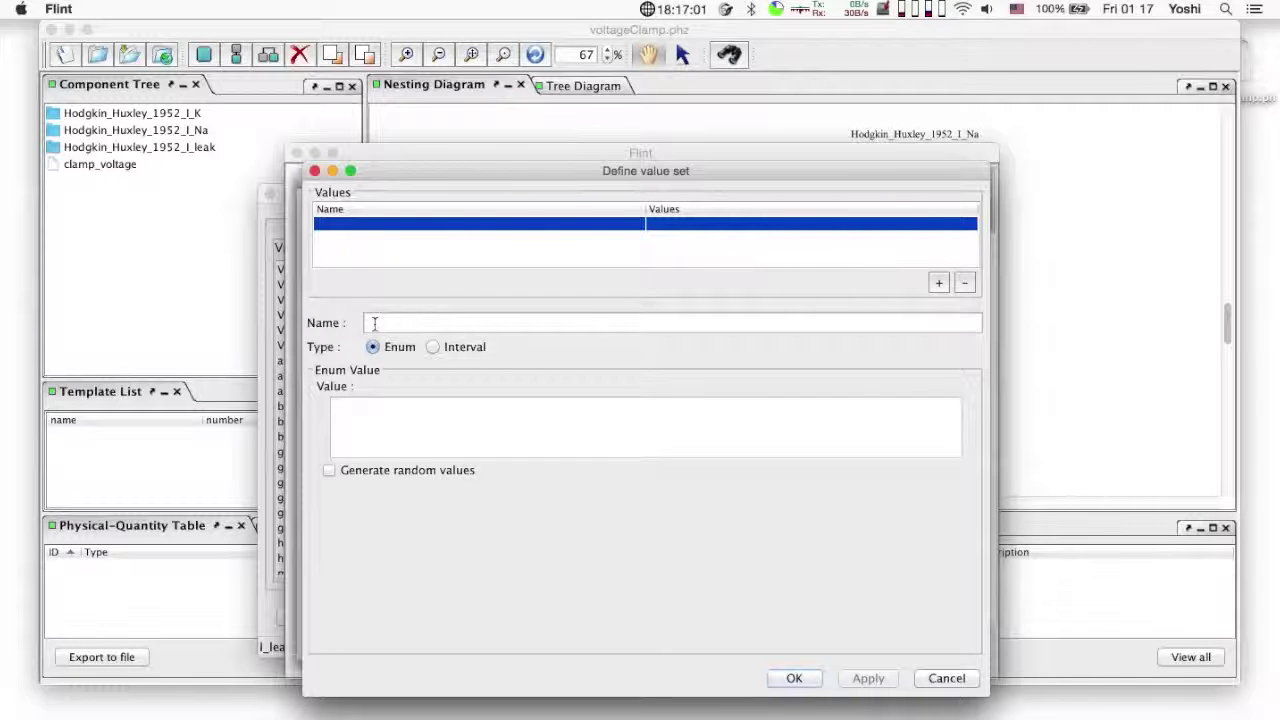
pyautogui.click(374, 323)
pyautogui.write('v')
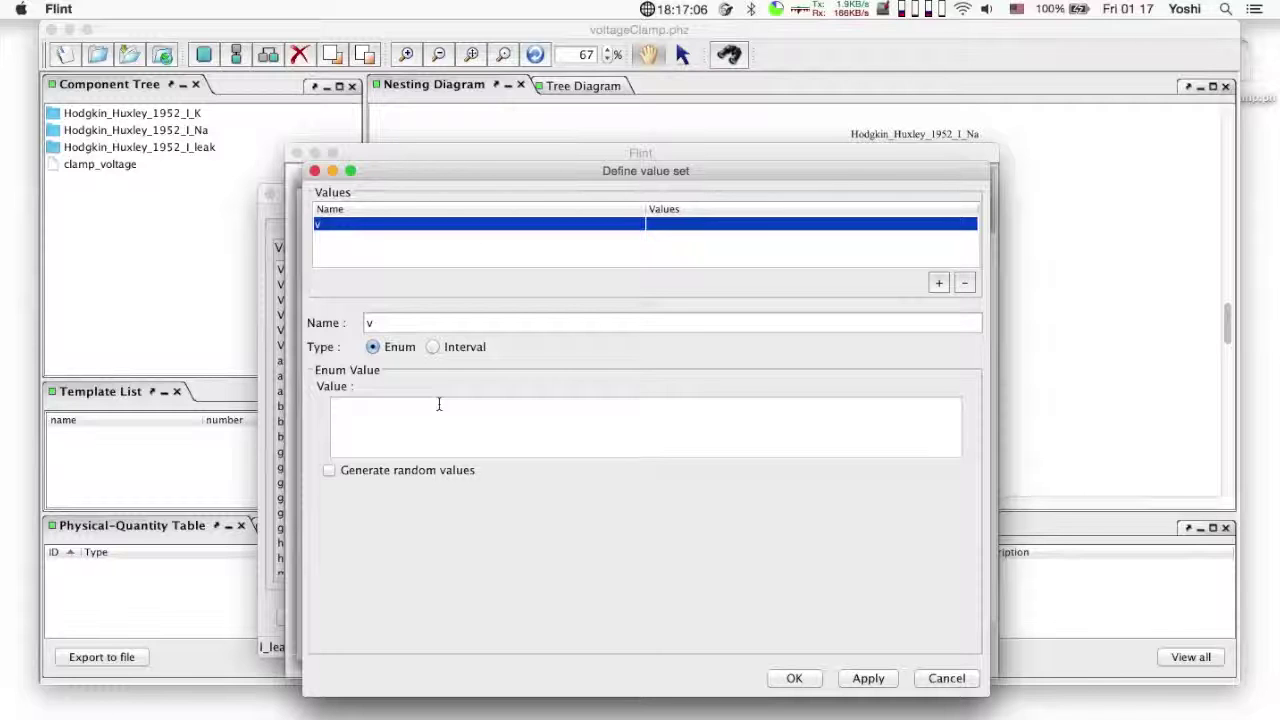
pyautogui.write('40,6')
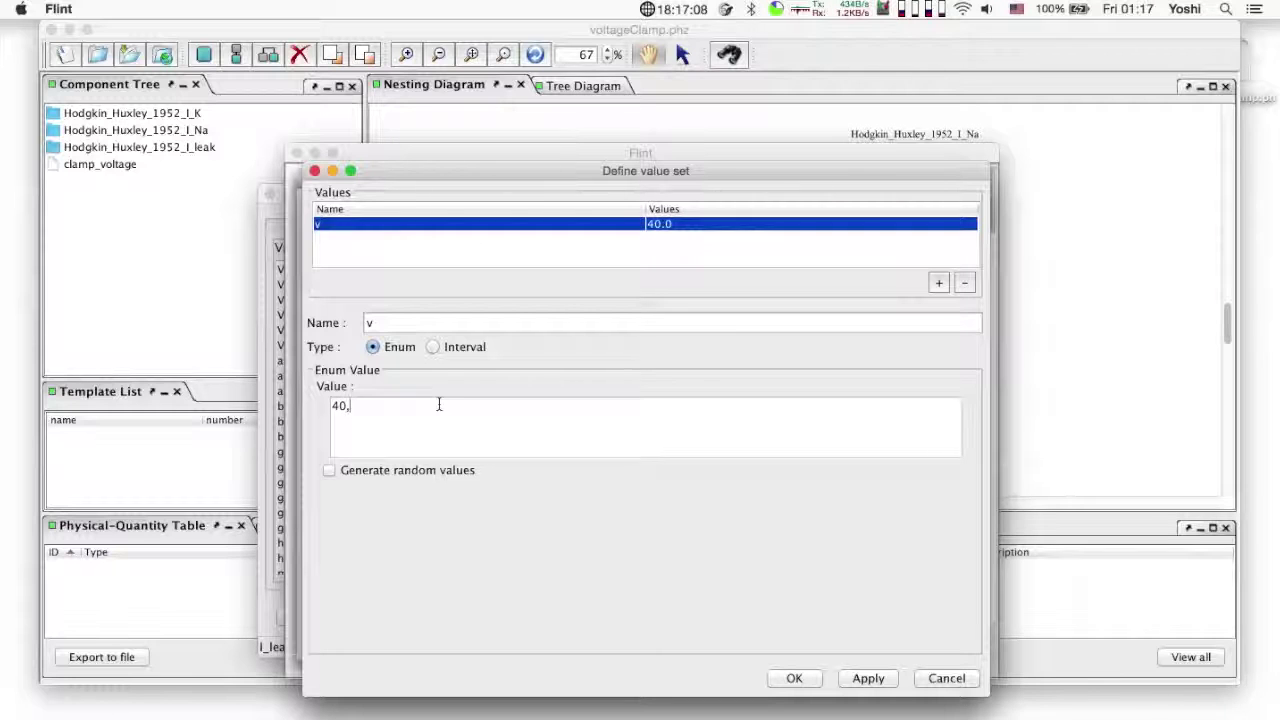
pyautogui.write(',')
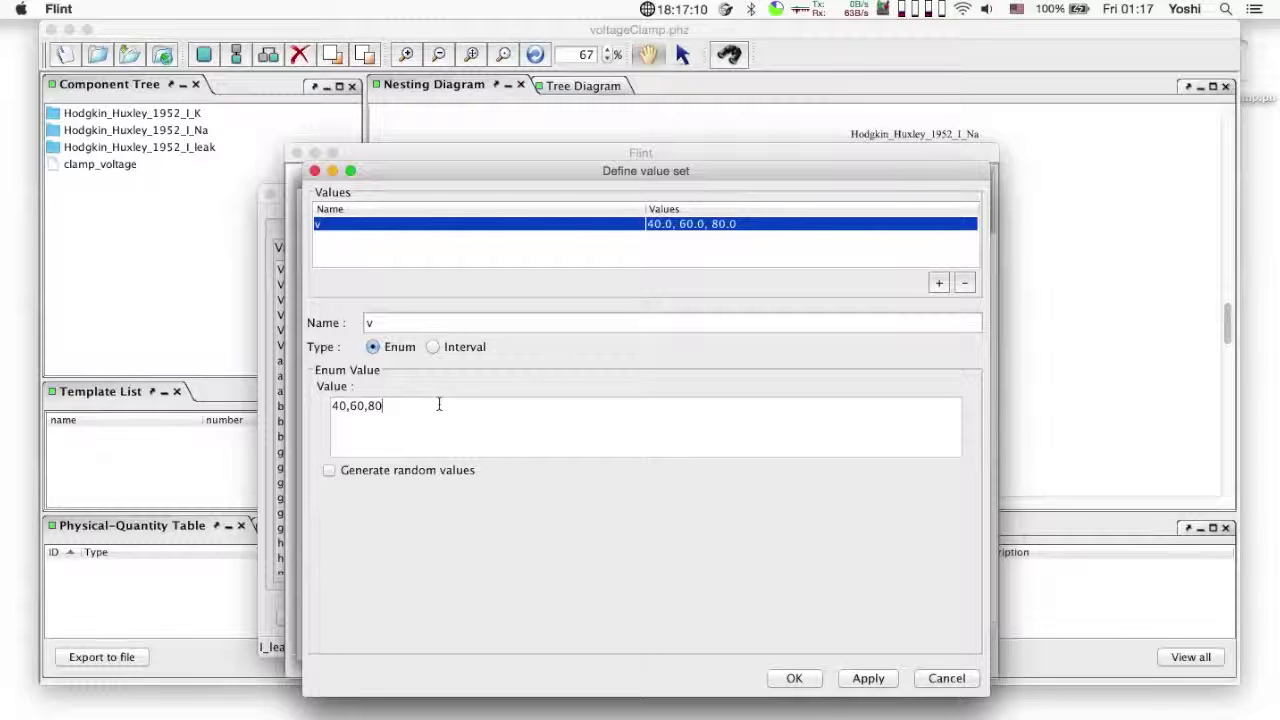
pyautogui.write('80')
pyautogui.click(794, 678)
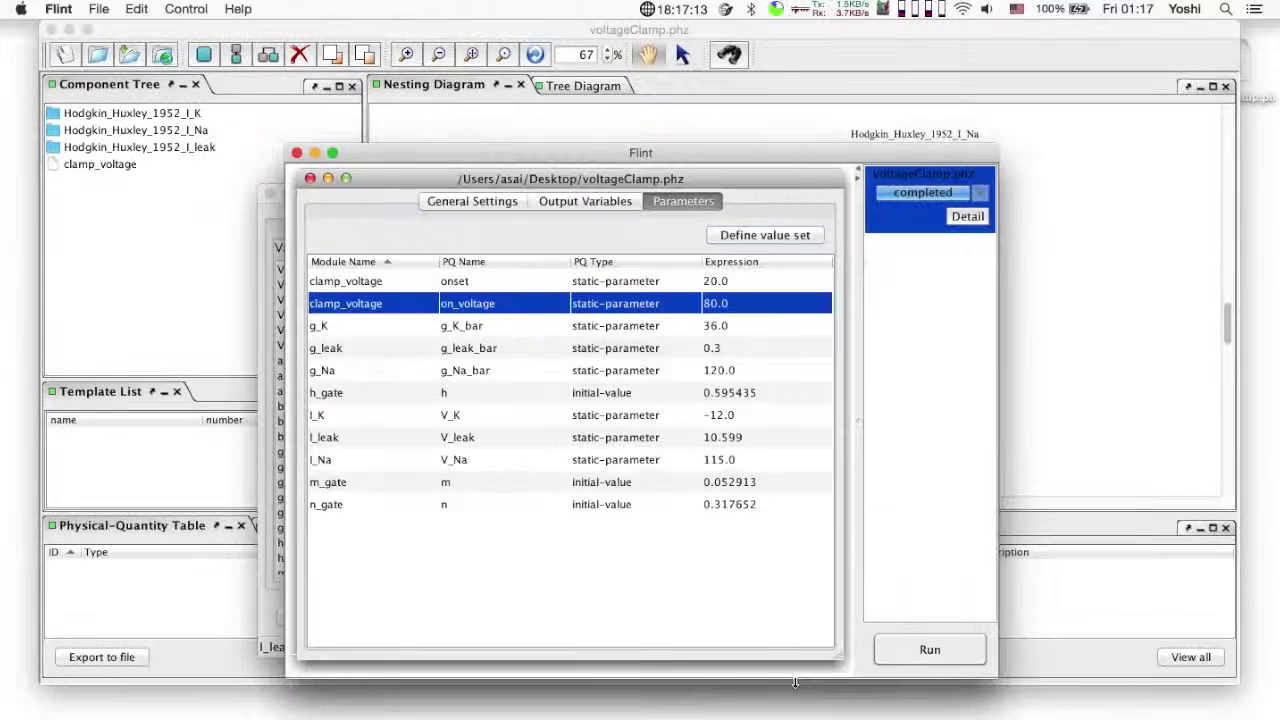
# Replace the on_voltage expression 80.0 with v and rerun the simulation.
pyautogui.doubleClick(751, 316)
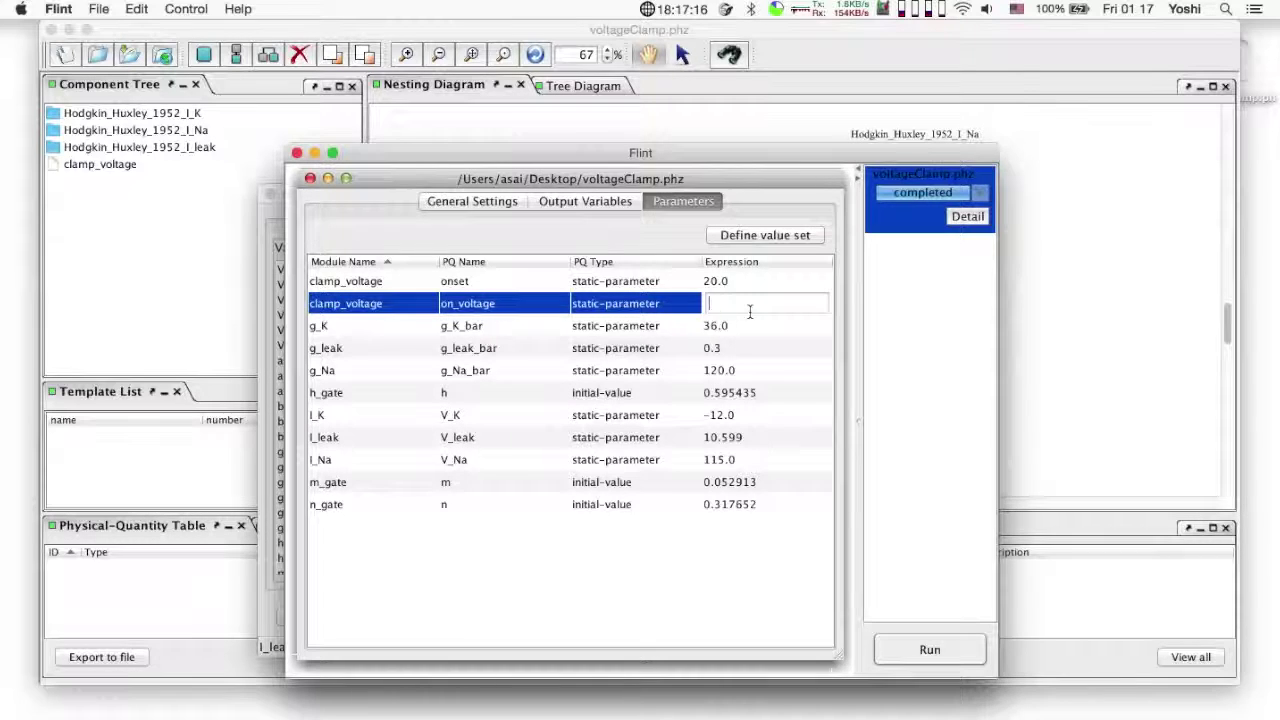
pyautogui.write('v')
pyautogui.press('Return')
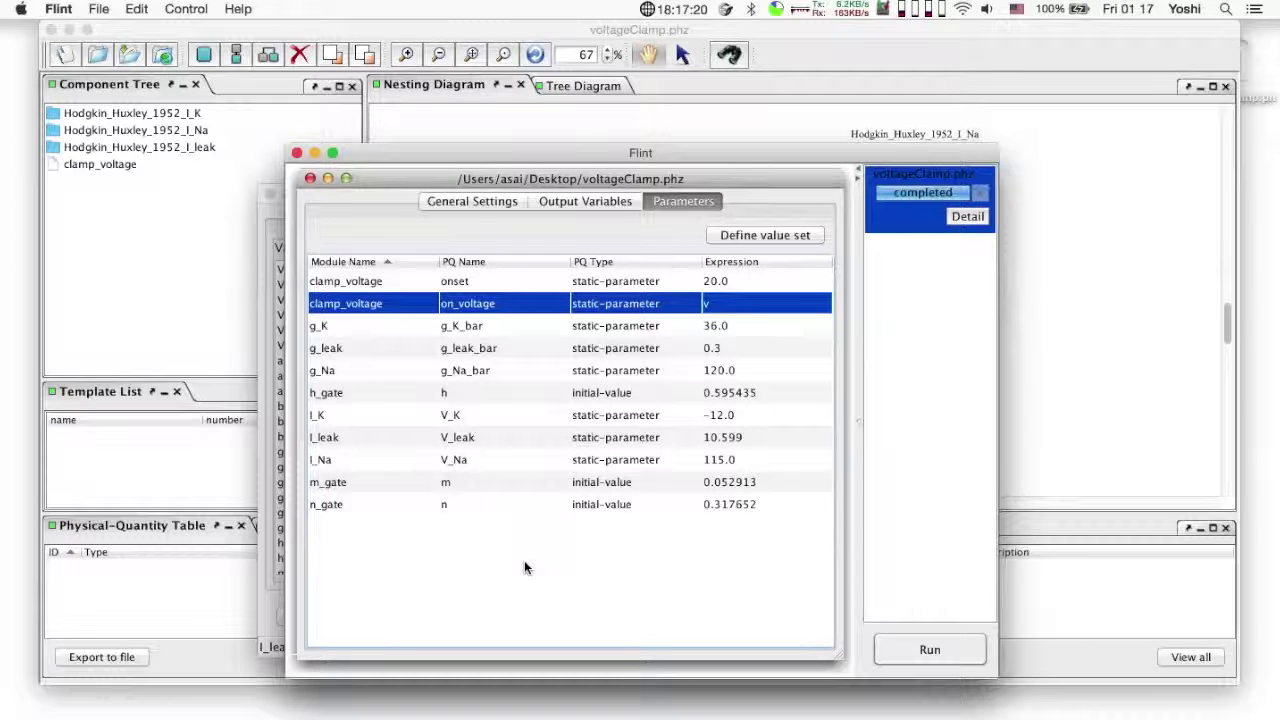
pyautogui.click(917, 653)
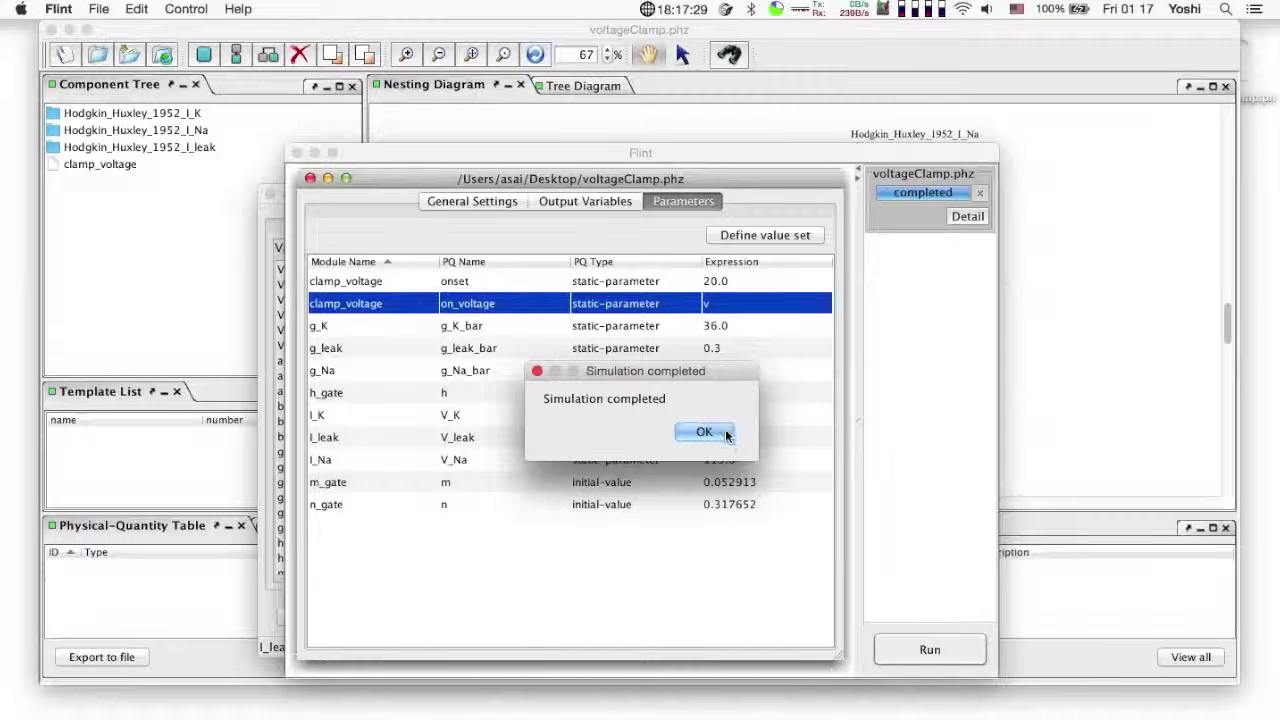
pyautogui.click(717, 432)
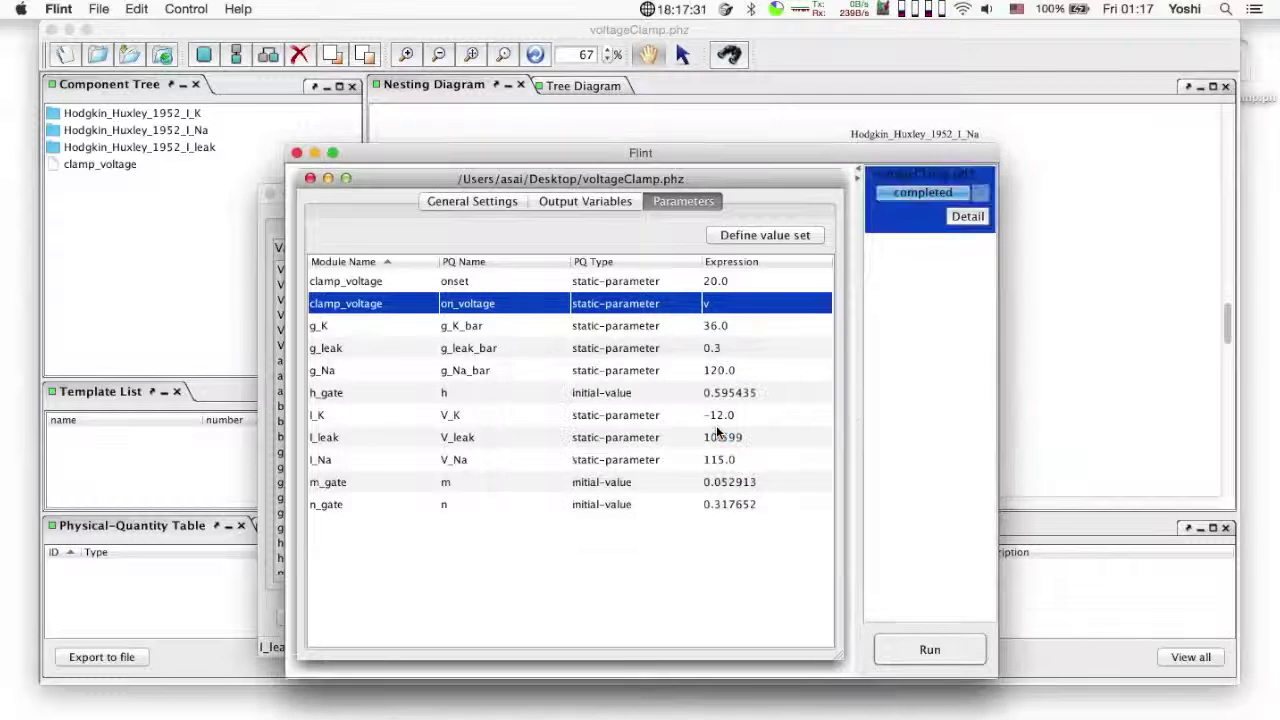
# Export all runs' results into a newly created Desktop folder named voltageClampExp.
pyautogui.click(968, 218)
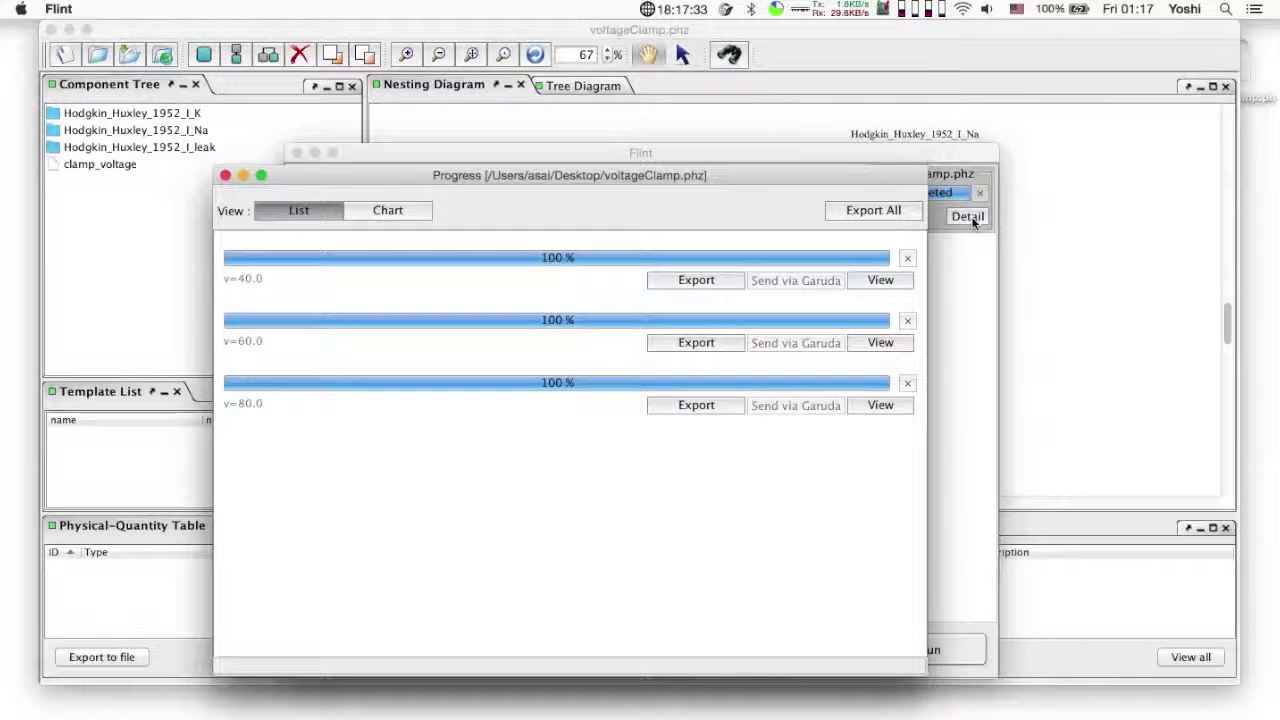
pyautogui.click(872, 210)
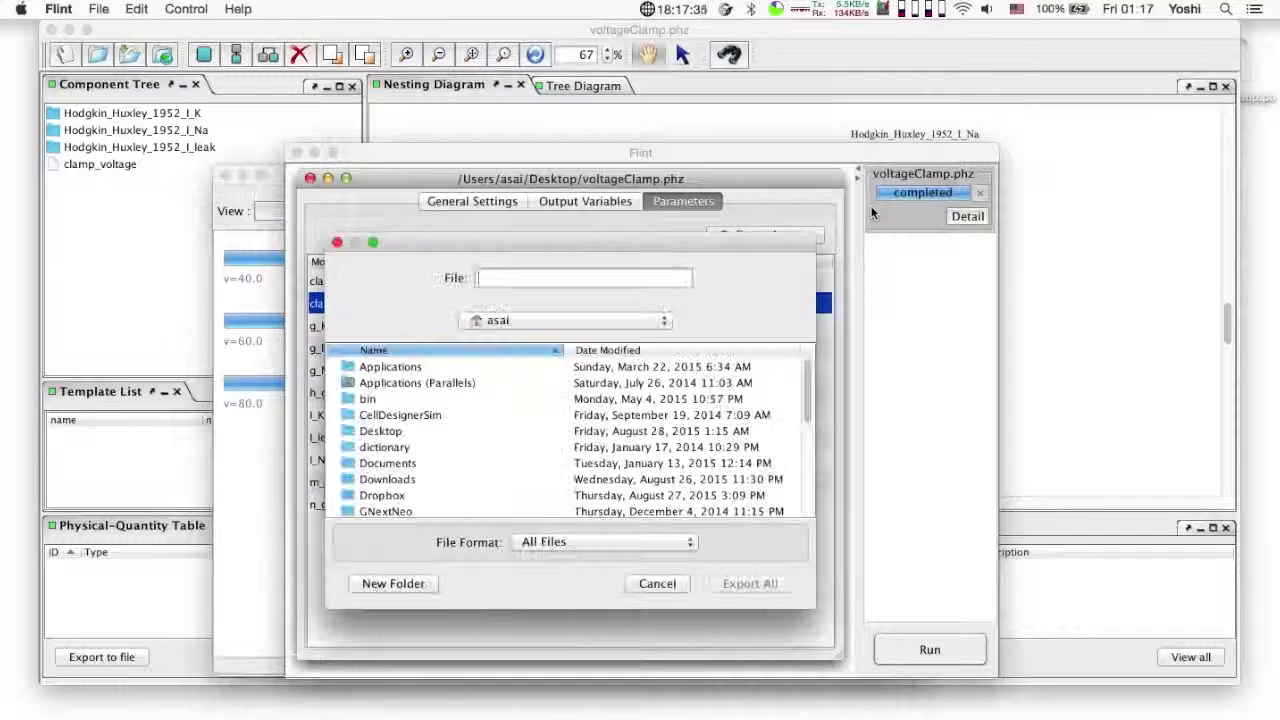
pyautogui.click(390, 433)
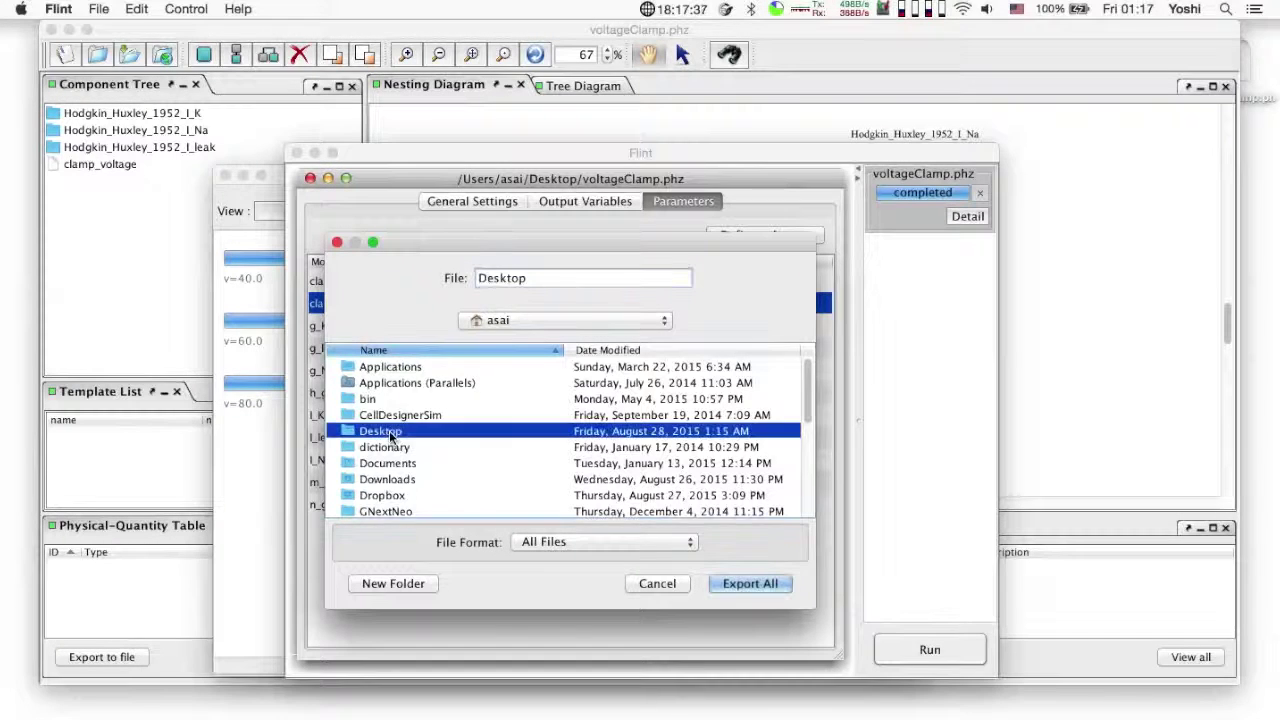
pyautogui.doubleClick(390, 433)
pyautogui.doubleClick(531, 281)
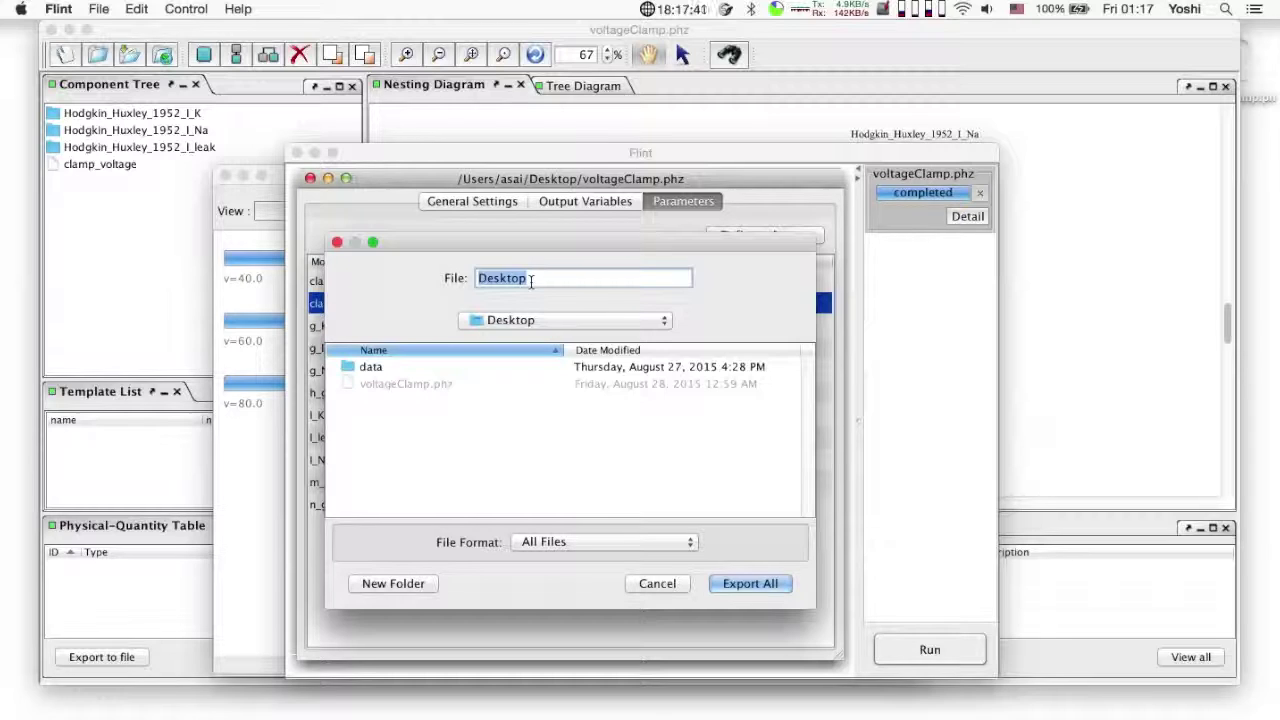
pyautogui.write('voltageClampEx')
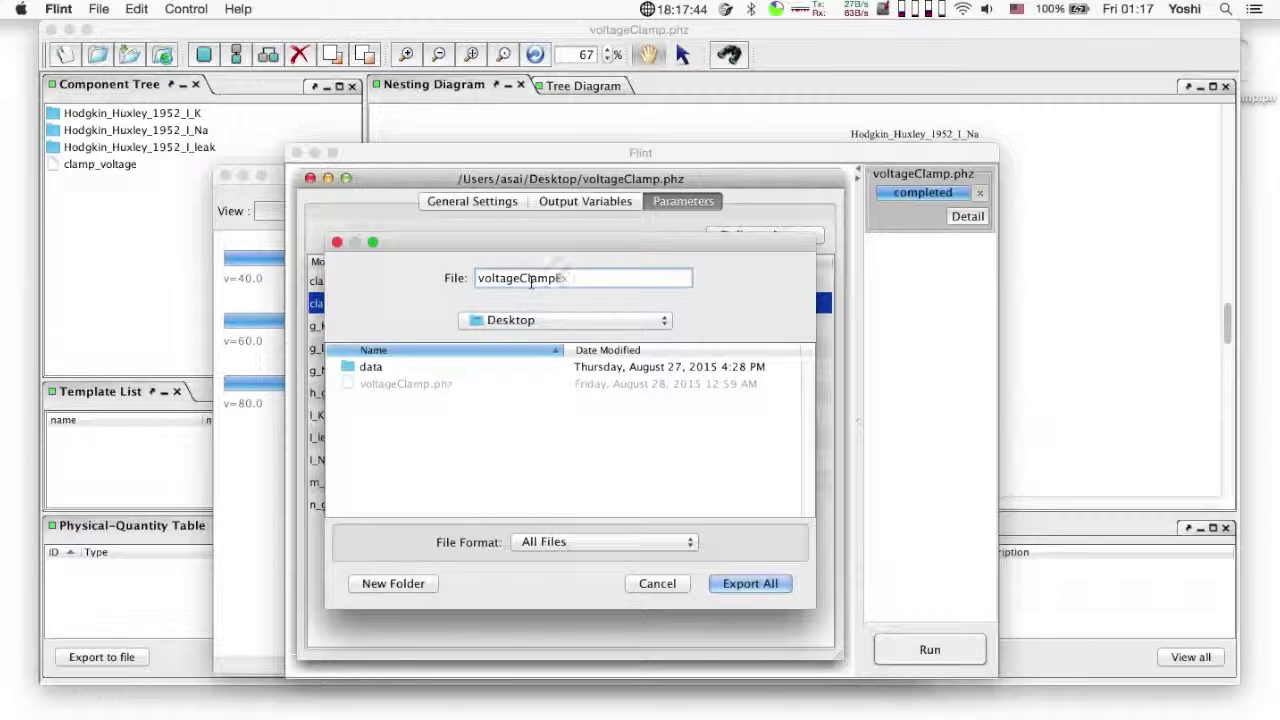
pyautogui.write('p')
pyautogui.click(762, 583)
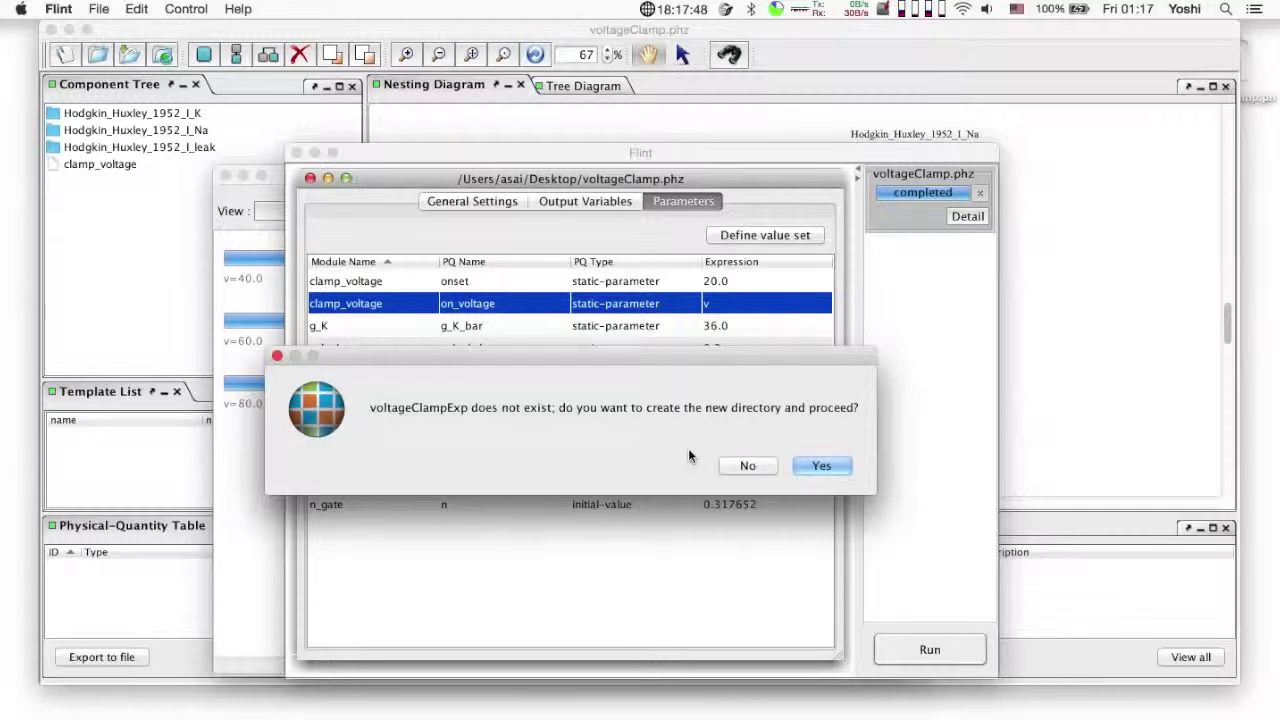
pyautogui.click(830, 467)
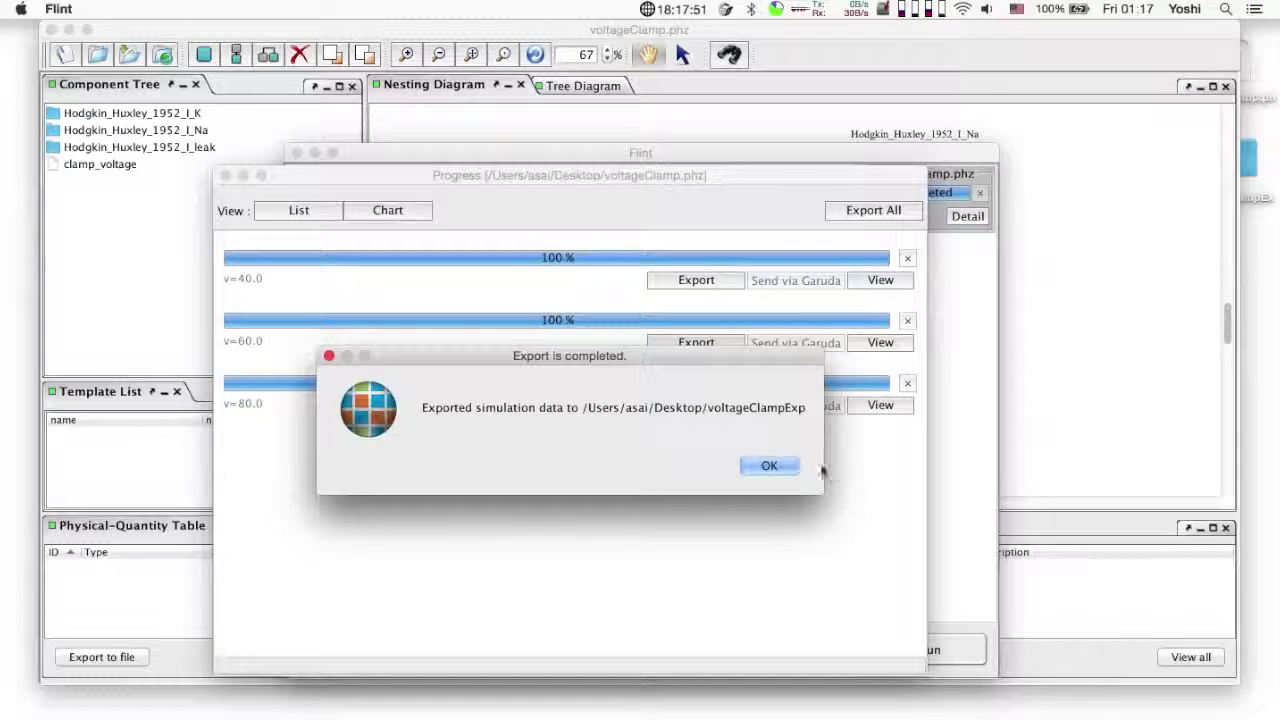
pyautogui.click(768, 463)
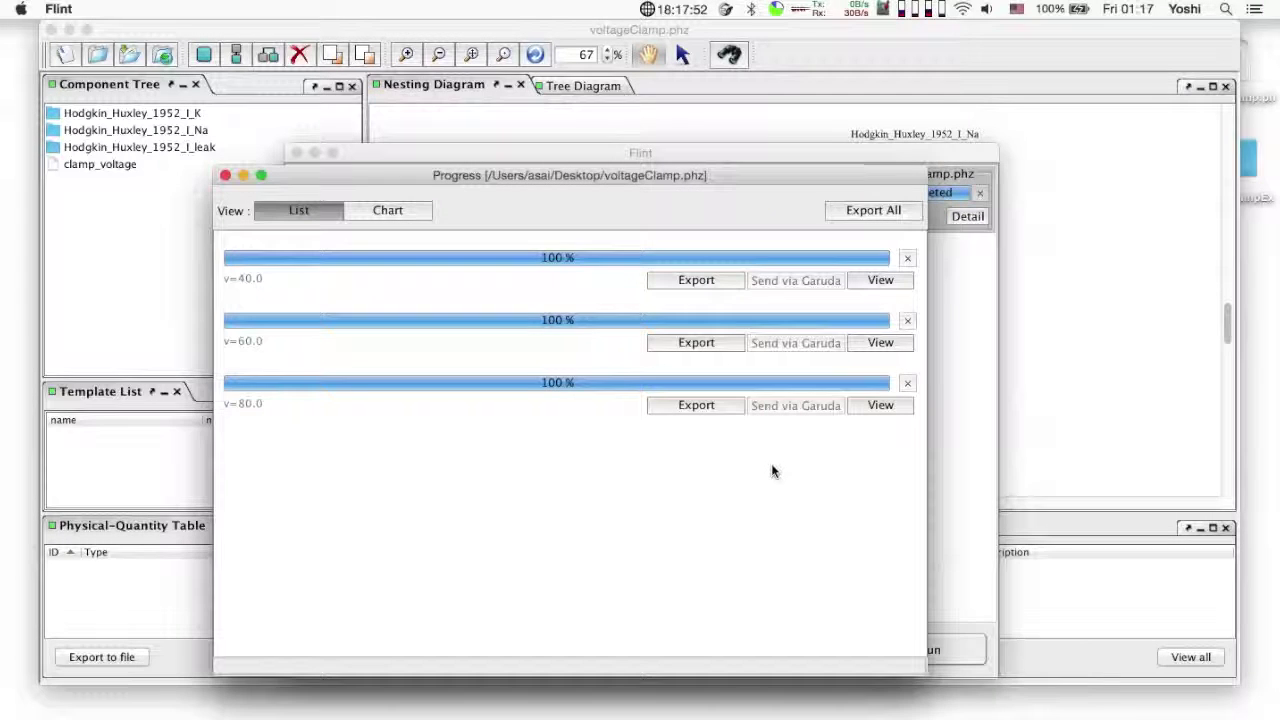
pyautogui.click(1253, 160)
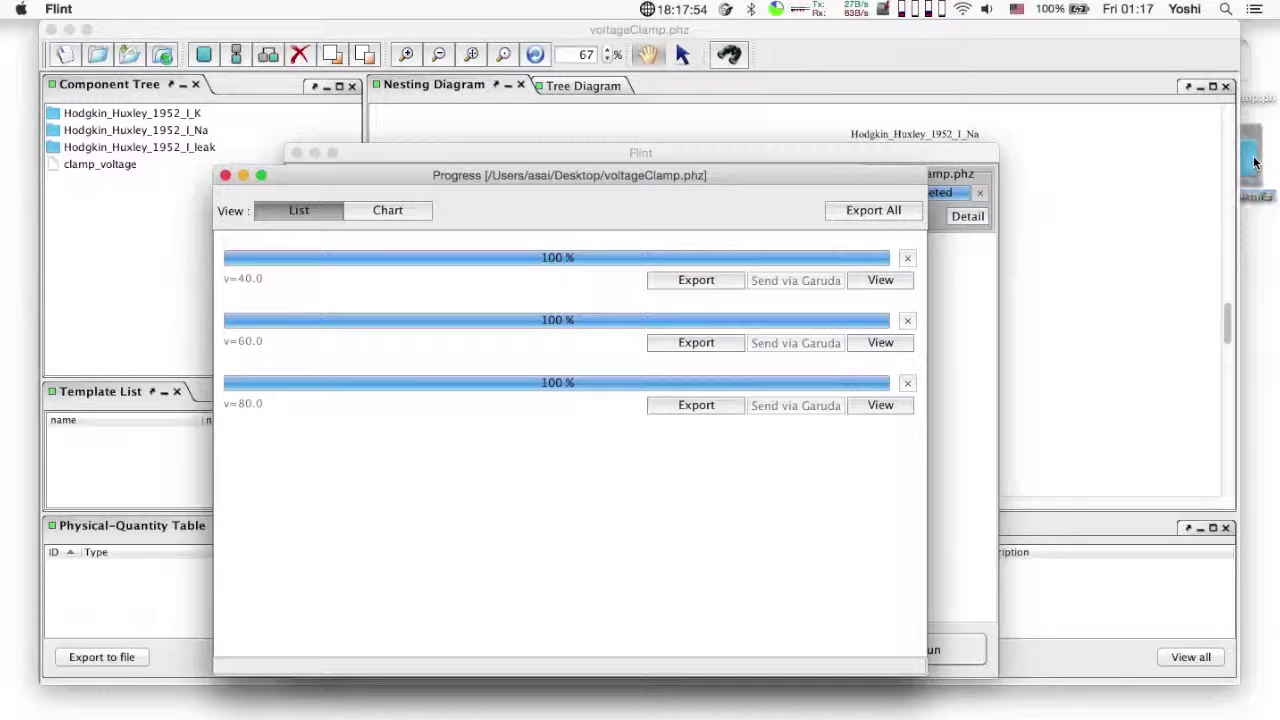
# Open the voltageClampExp folder, then launch PHPlotter.app from usrApps in a new Finder tab.
pyautogui.doubleClick(1253, 160)
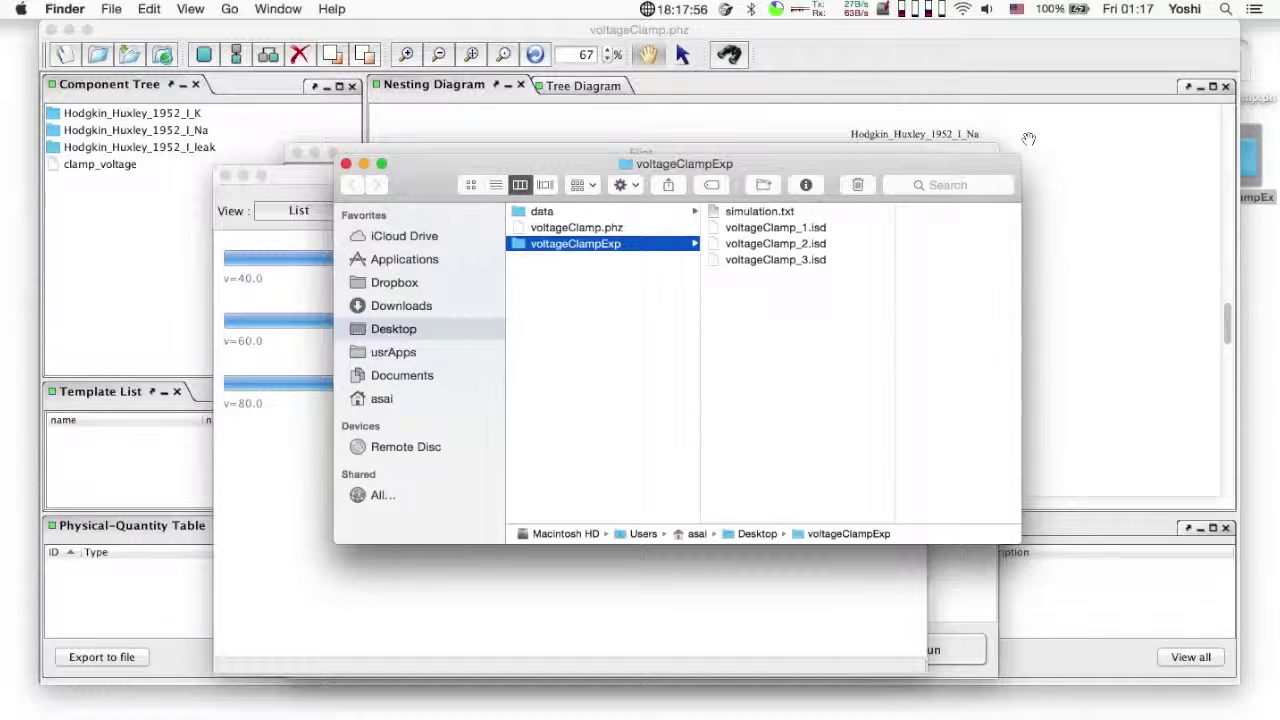
pyautogui.moveTo(812, 162); pyautogui.dragTo(1050, 78)
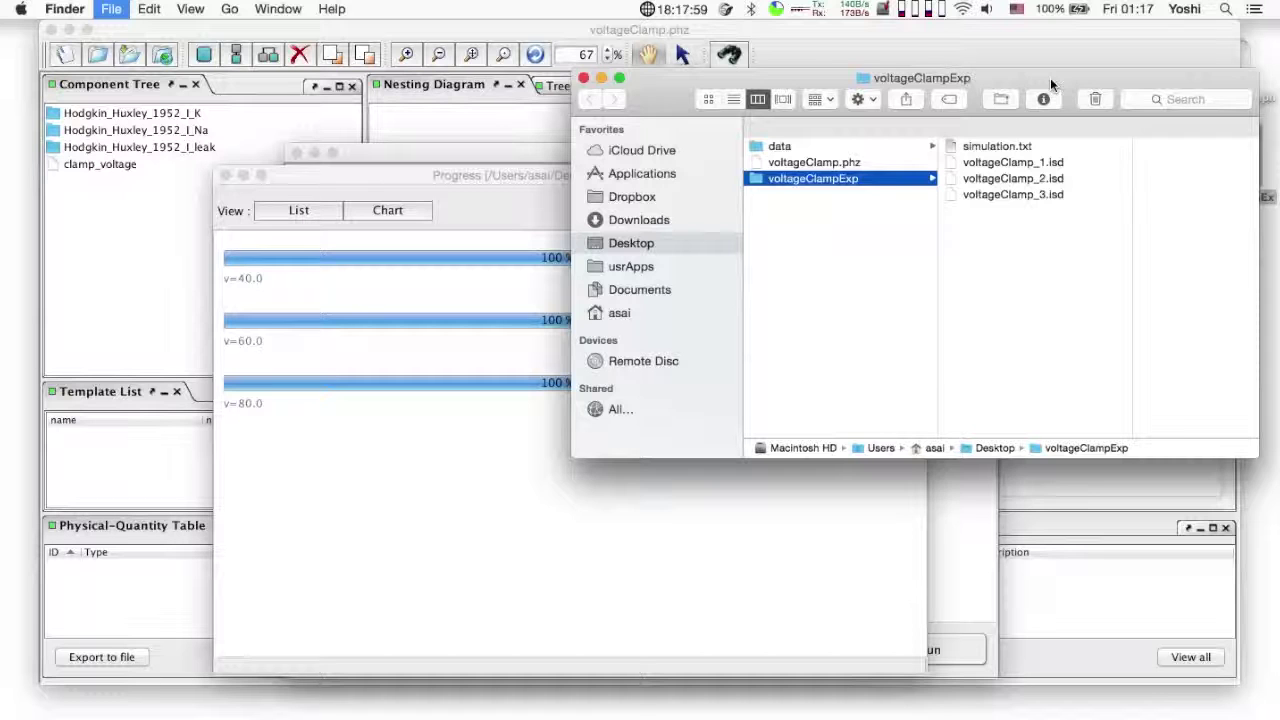
pyautogui.press('super+t')
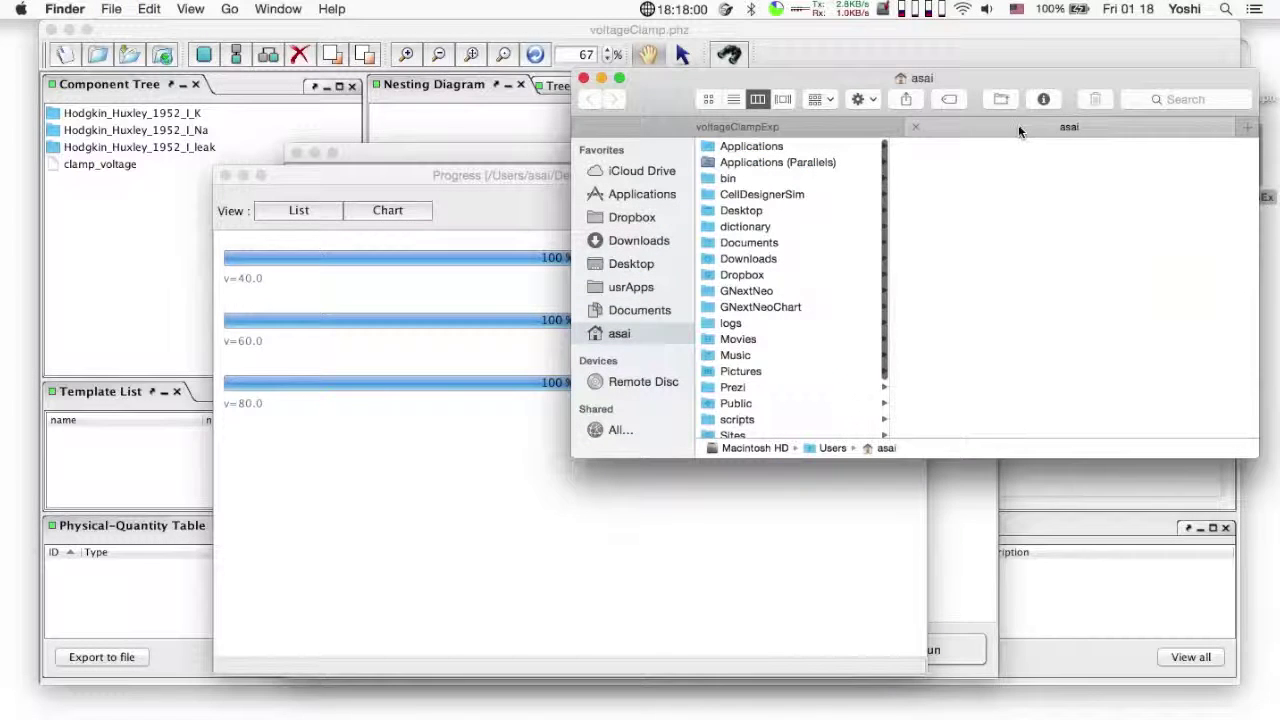
pyautogui.click(638, 288)
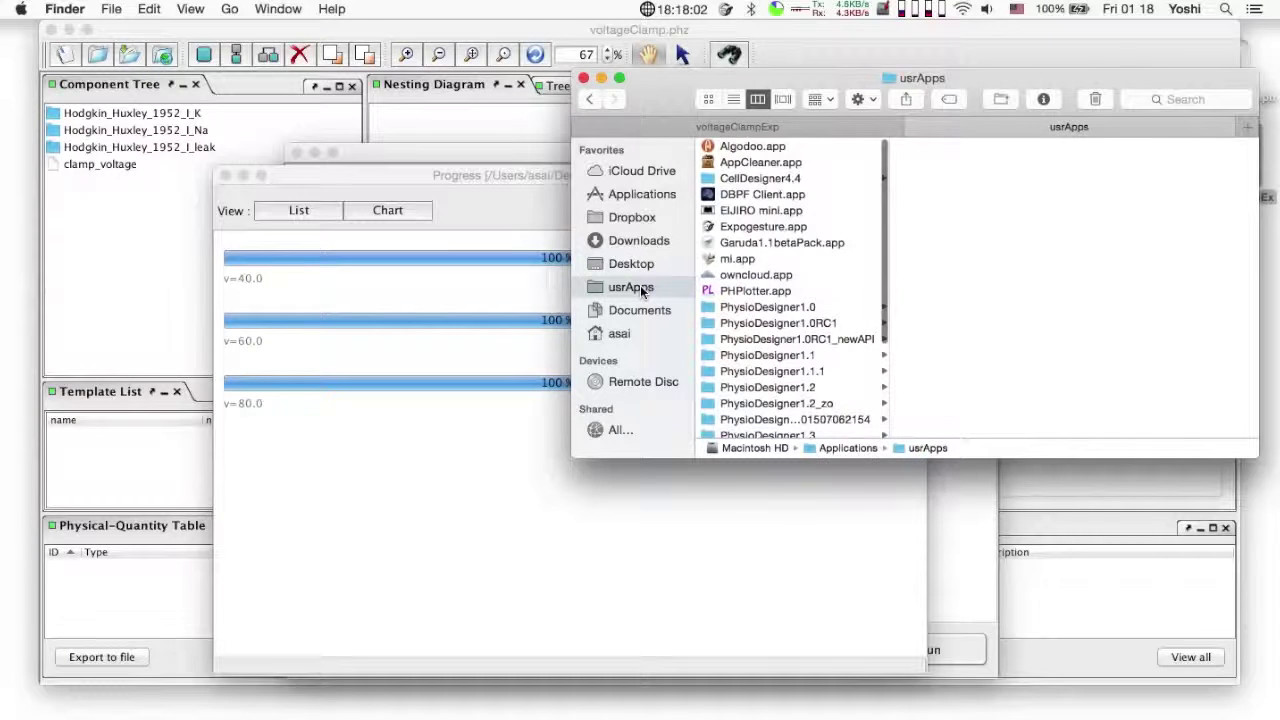
pyautogui.doubleClick(748, 292)
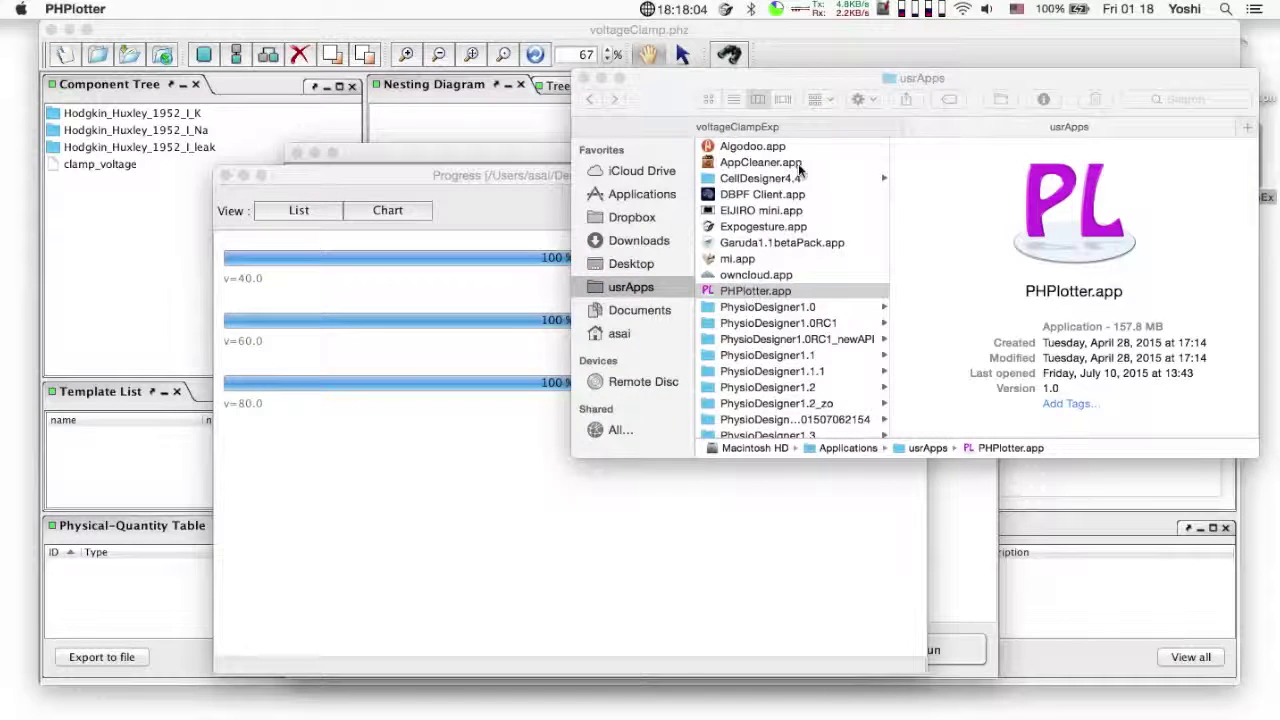
# Drag the three voltageClamp .isd files from Finder into PHPlotter's Data File list.
pyautogui.click(794, 126)
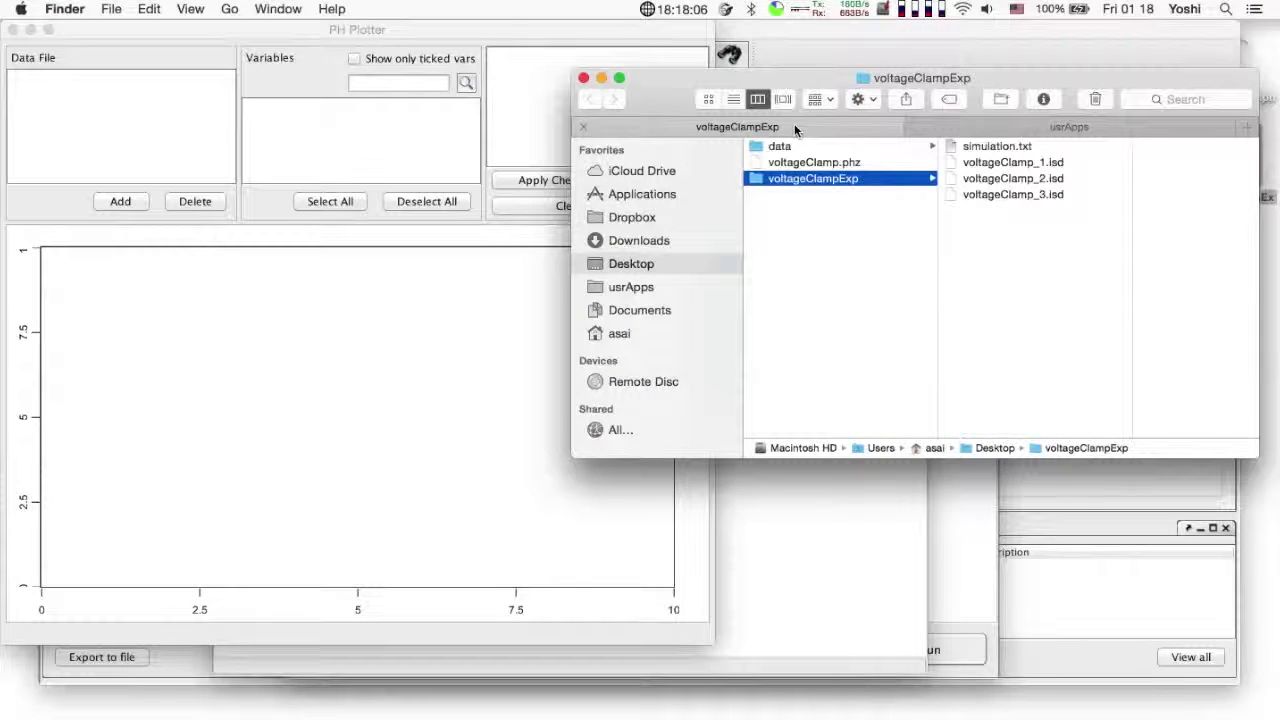
pyautogui.moveTo(1063, 249); pyautogui.dragTo(158, 128)
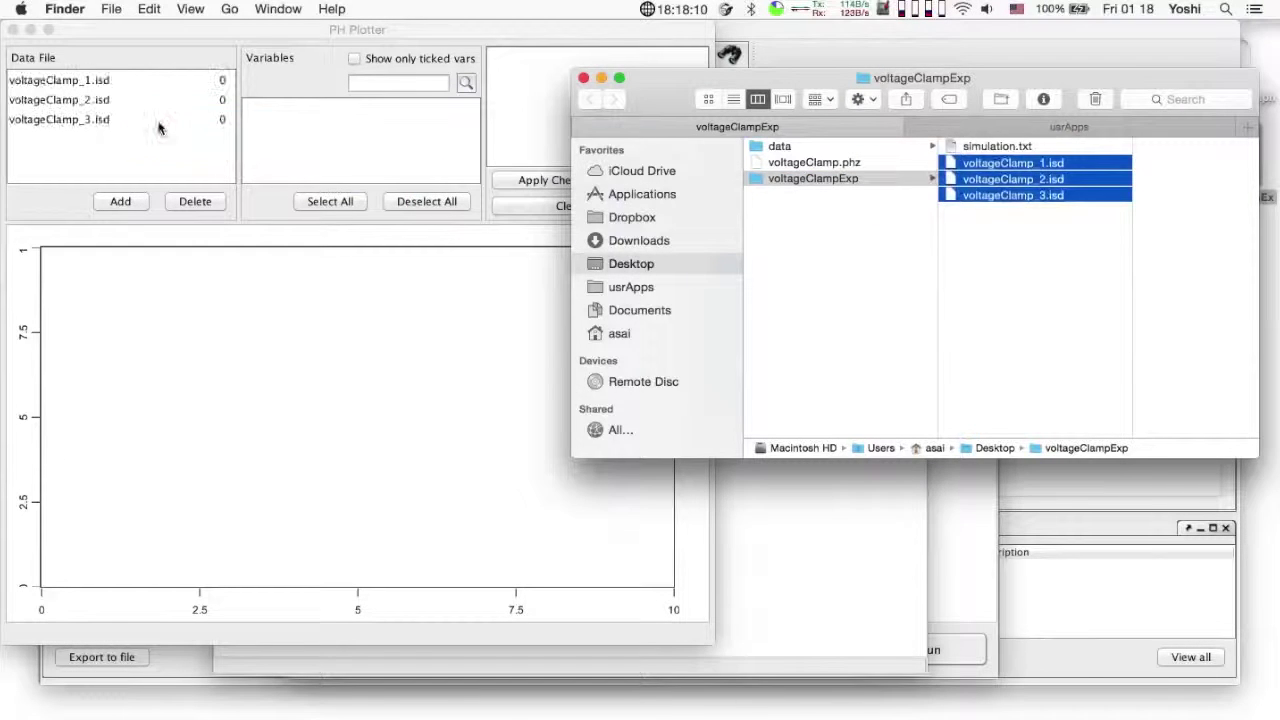
pyautogui.click(168, 136)
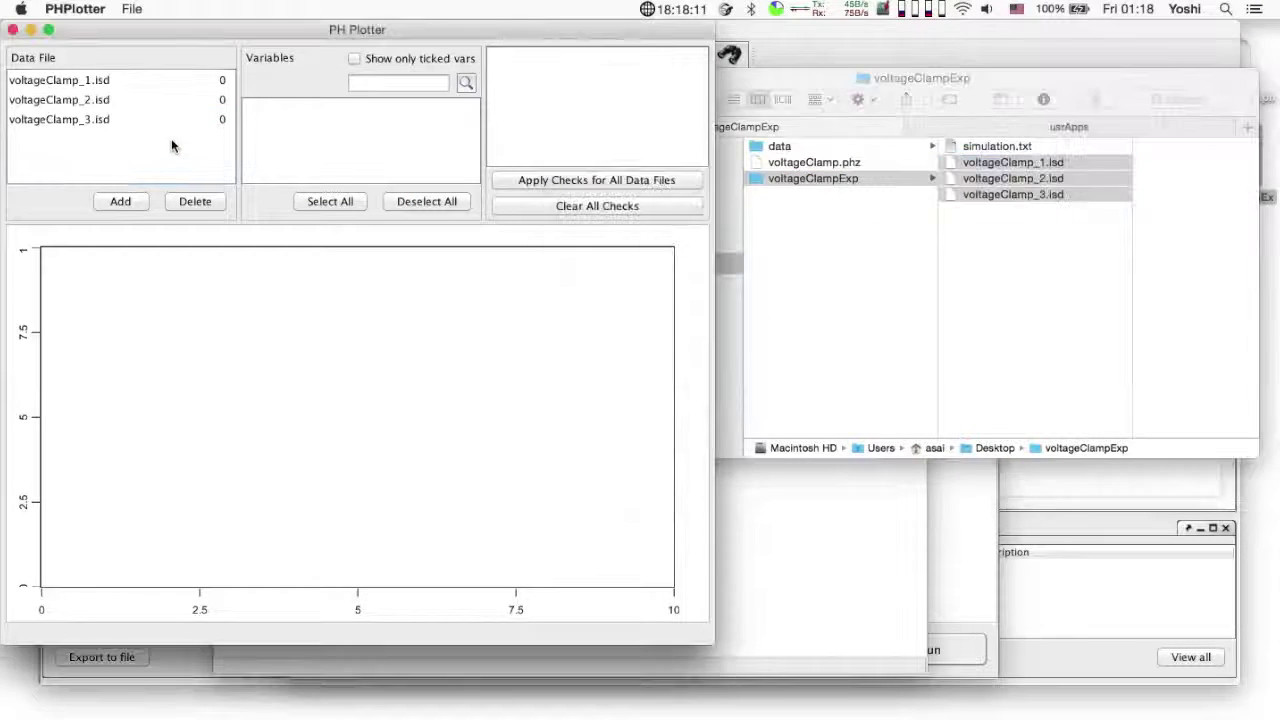
# Filter voltageClamp_1.isd's variables by 'I' and plot I_K against Time.
pyautogui.click(133, 81)
pyautogui.click(368, 82)
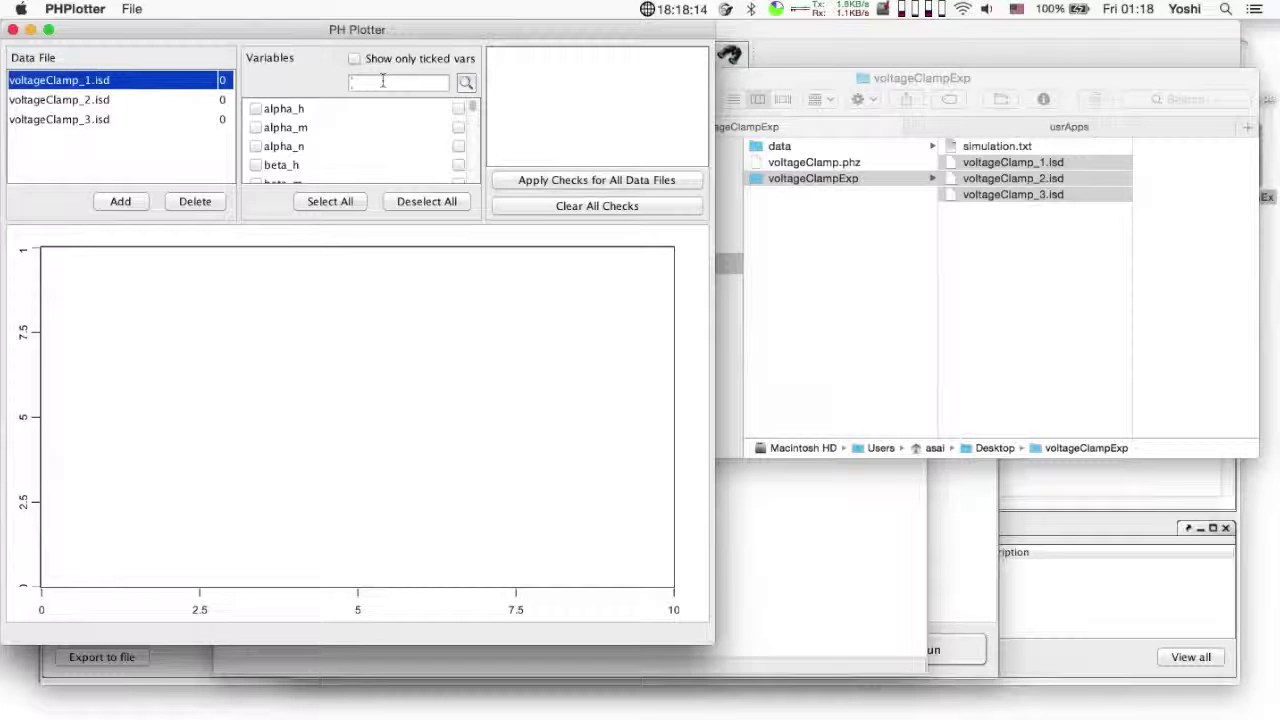
pyautogui.write('I')
pyautogui.click(465, 84)
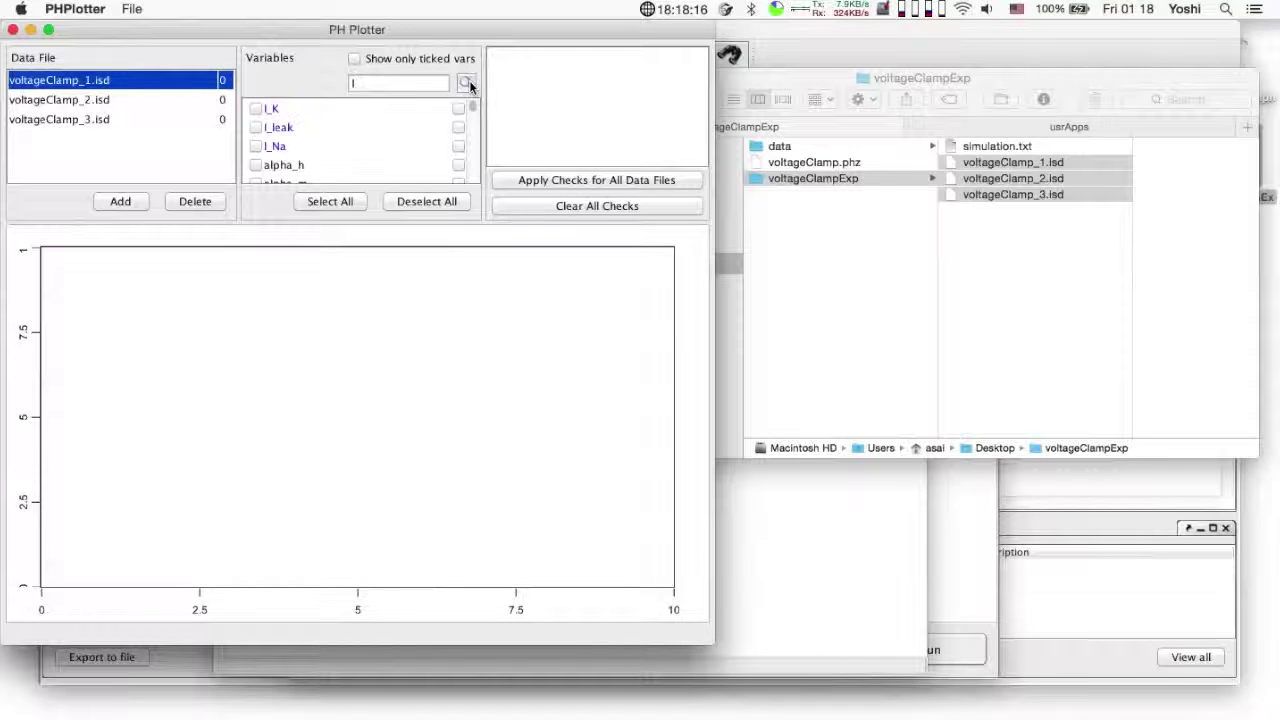
pyautogui.click(256, 109)
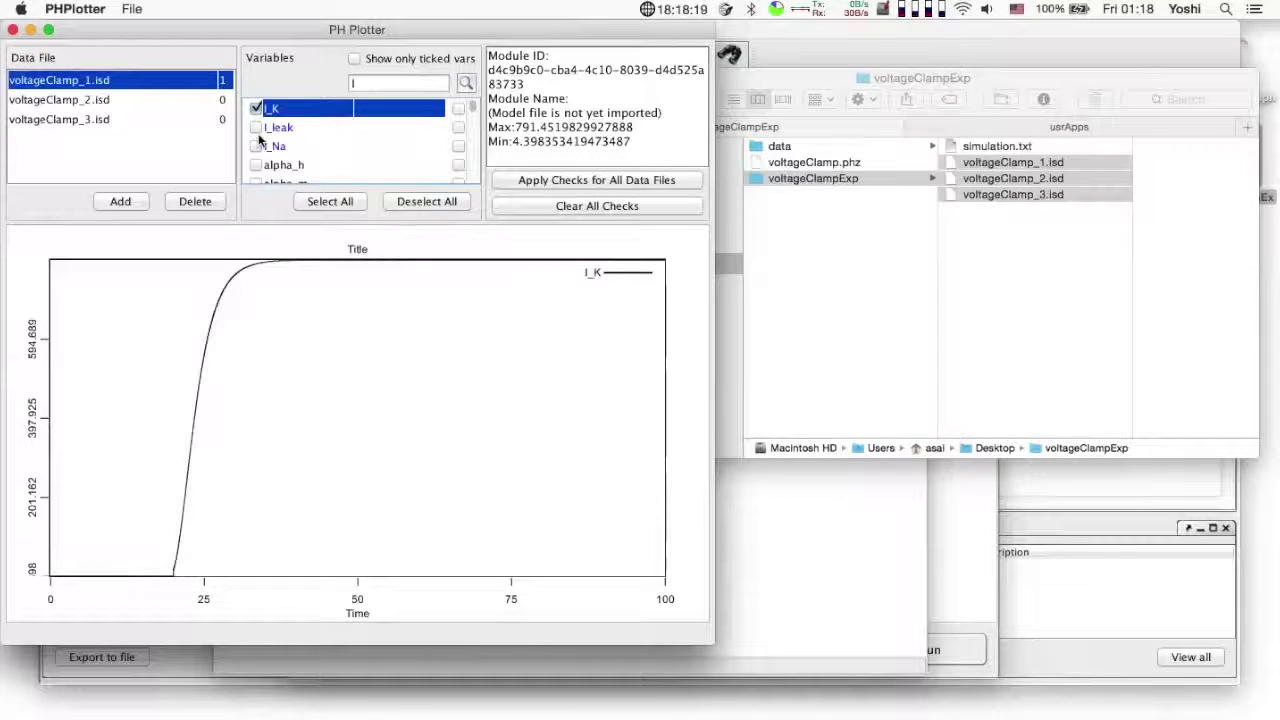
# Check I_Na too, apply I_K and I_Na to all three files, and reset the view.
pyautogui.click(256, 147)
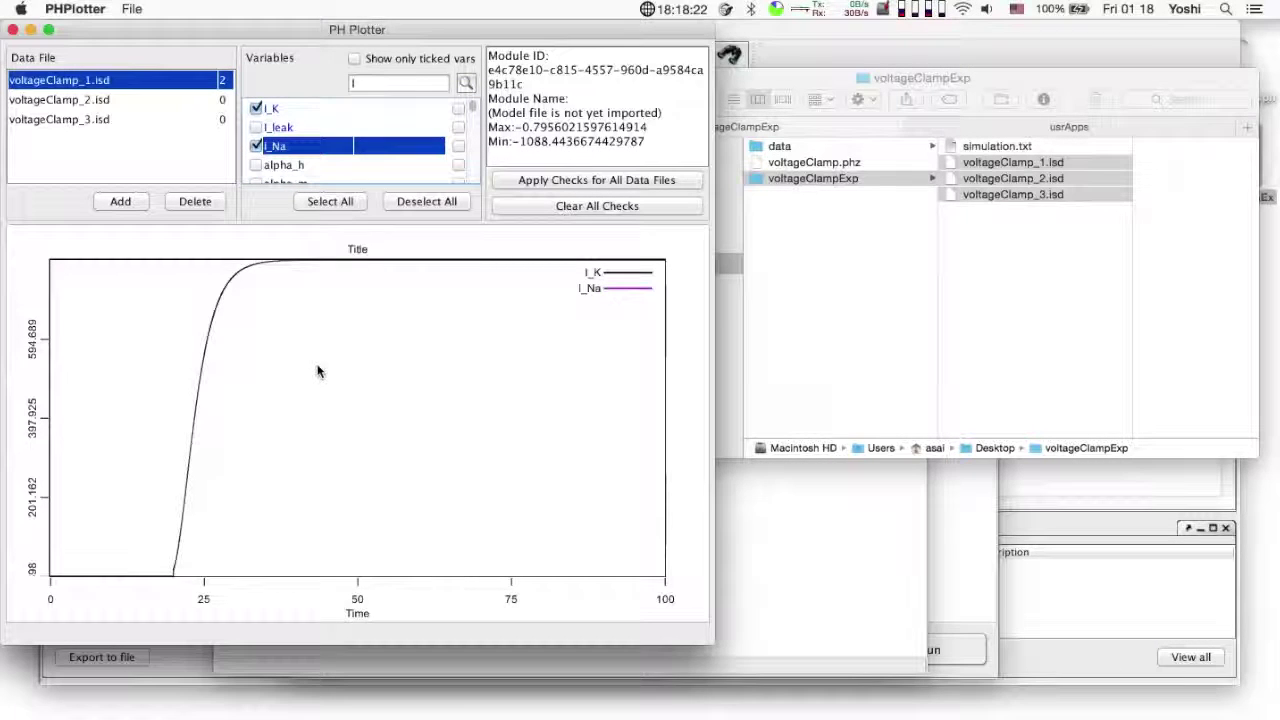
pyautogui.rightClick(318, 372)
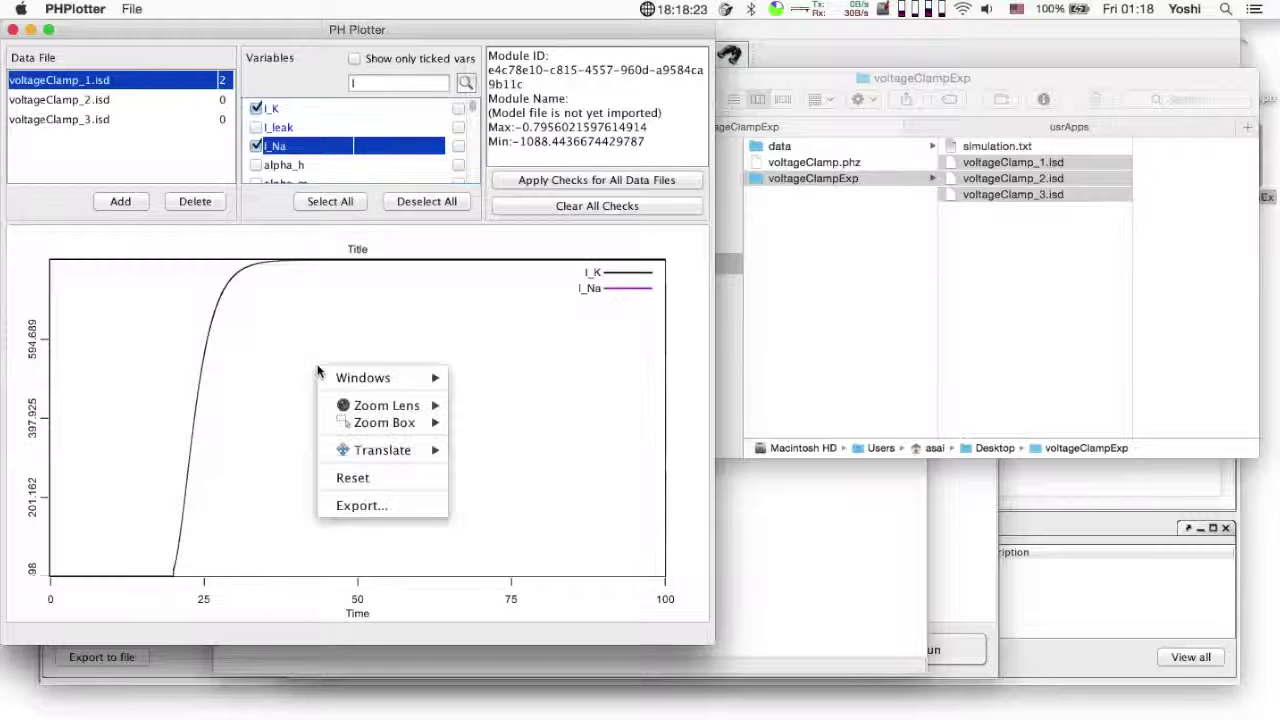
pyautogui.click(362, 487)
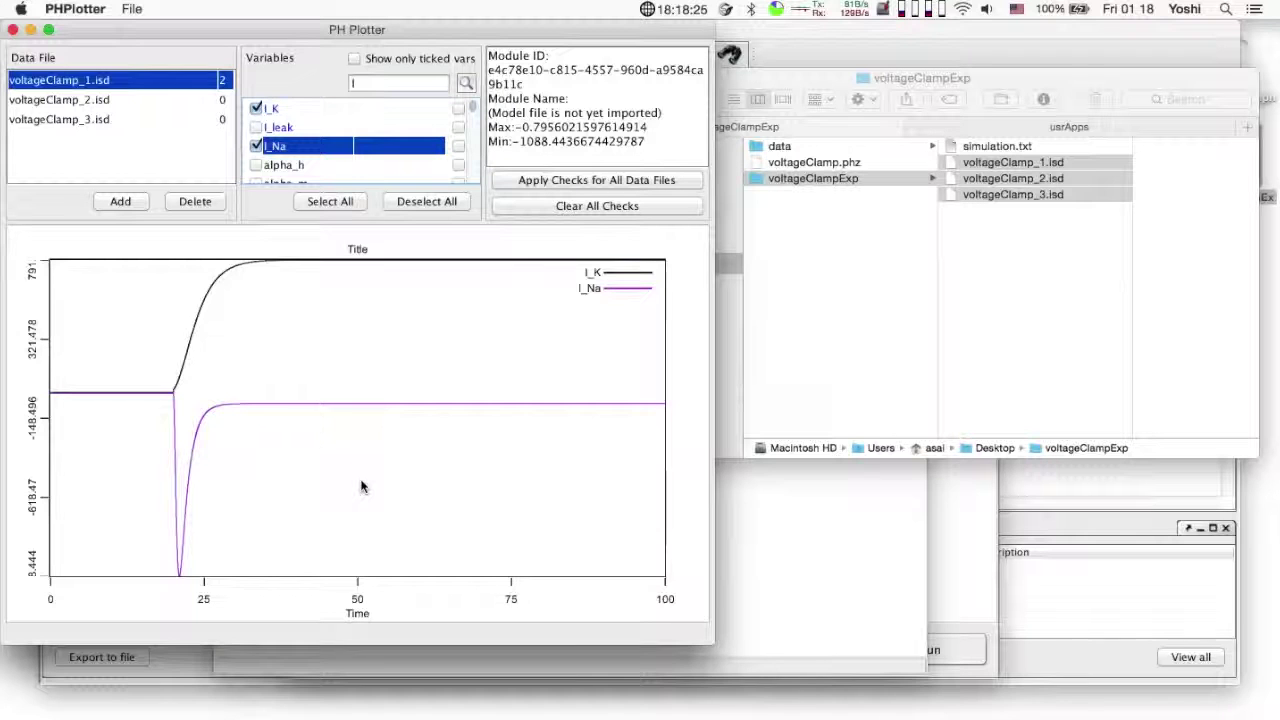
pyautogui.click(572, 181)
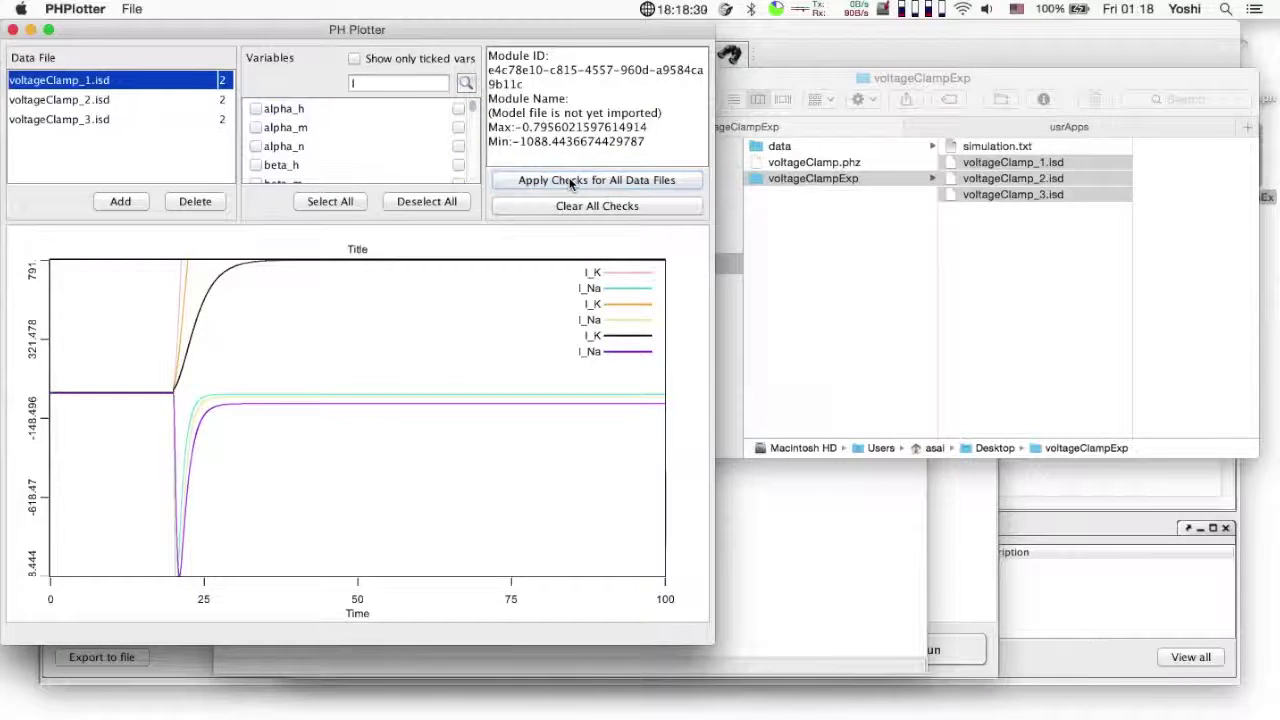
pyautogui.rightClick(329, 347)
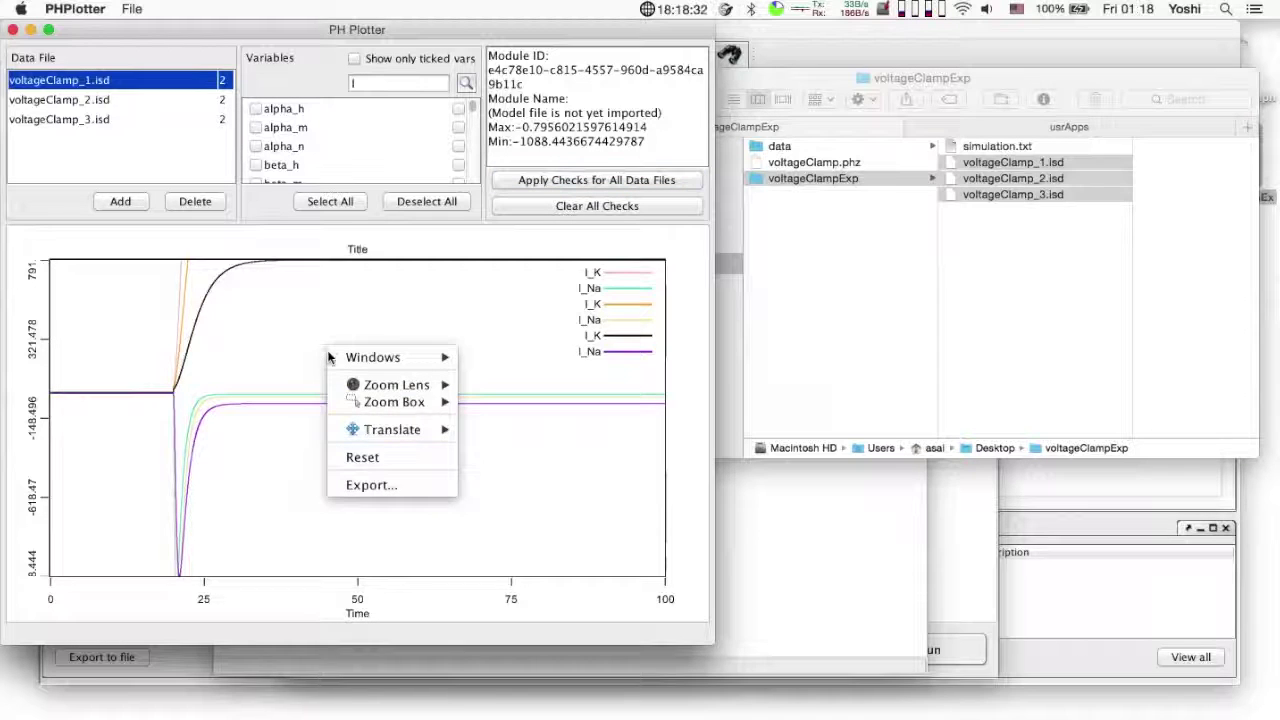
pyautogui.click(376, 459)
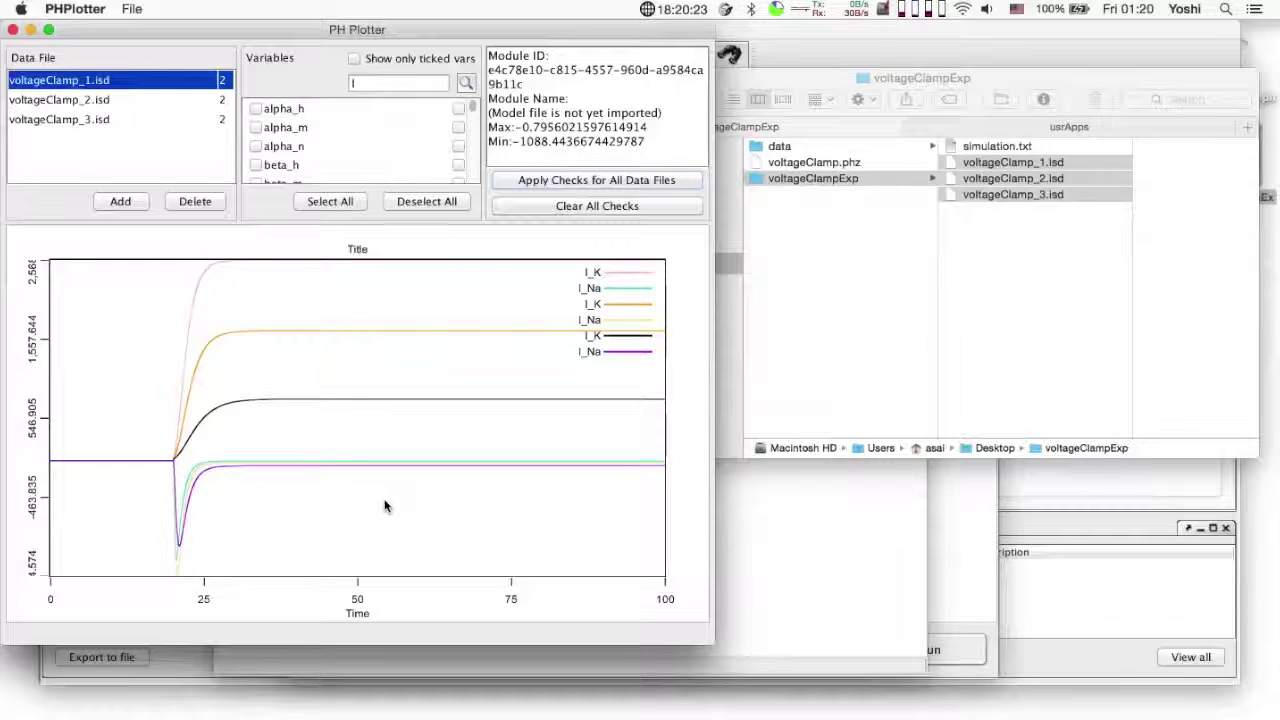
# In Preferences, fix the X (Time) axis range to 15–40.
pyautogui.click(75, 8)
pyautogui.click(85, 54)
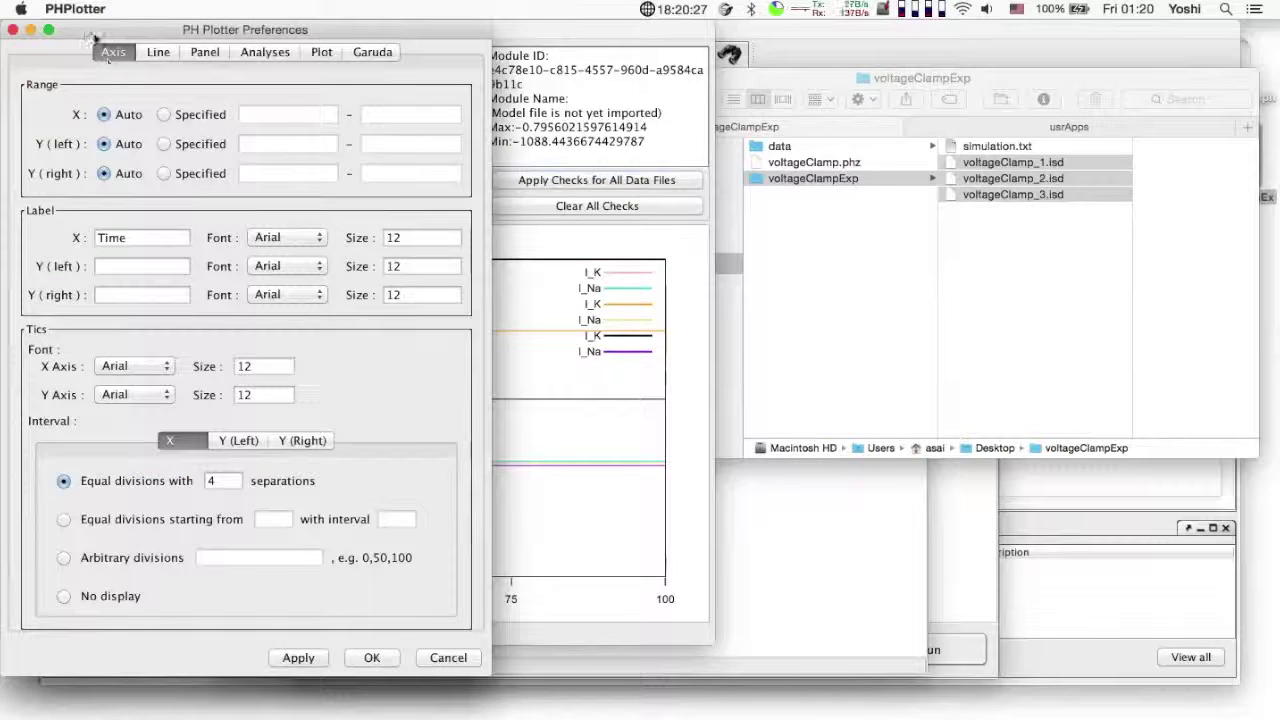
pyautogui.moveTo(95, 38); pyautogui.dragTo(720, 38)
pyautogui.click(790, 115)
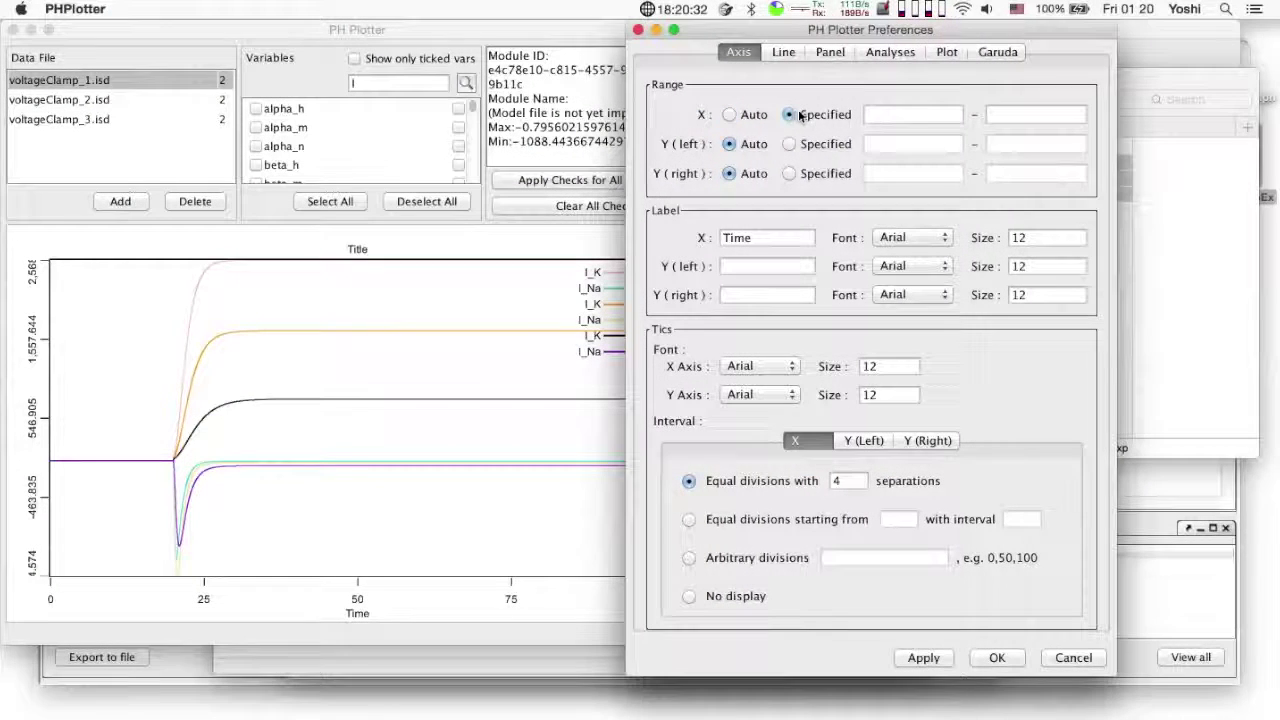
pyautogui.click(908, 114)
pyautogui.write('15')
pyautogui.click(1083, 112)
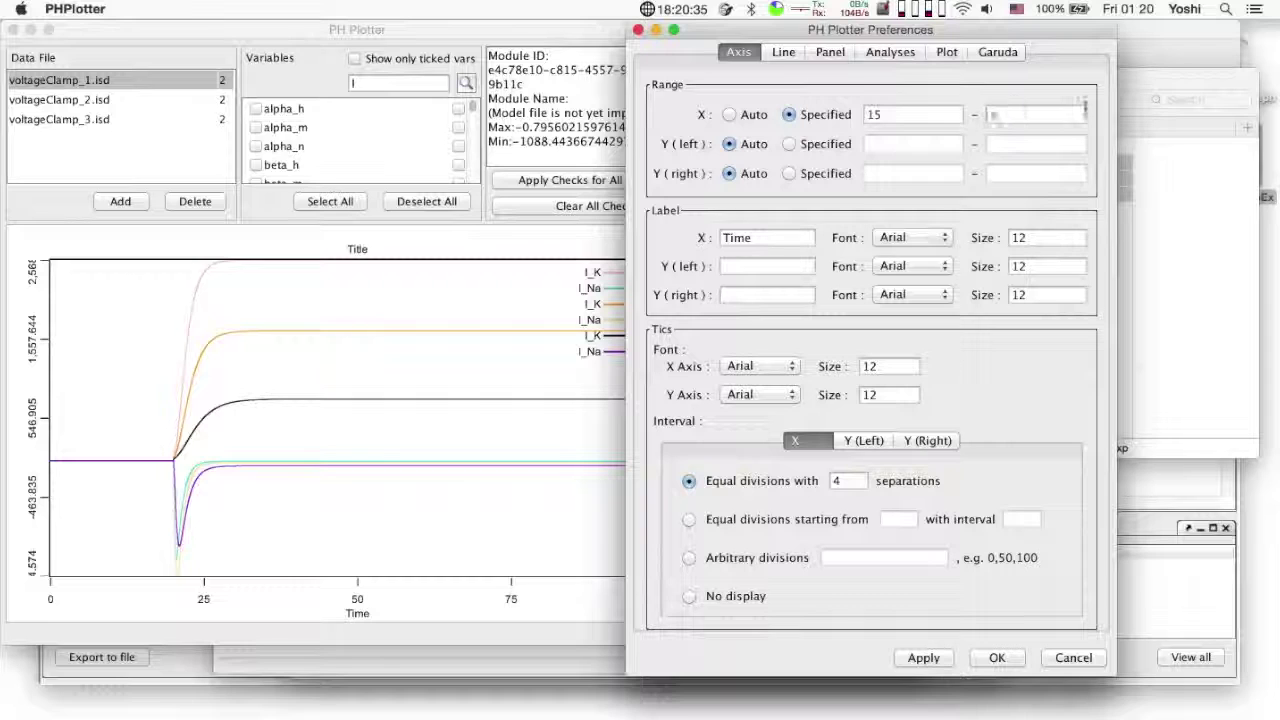
pyautogui.write('40')
pyautogui.click(923, 657)
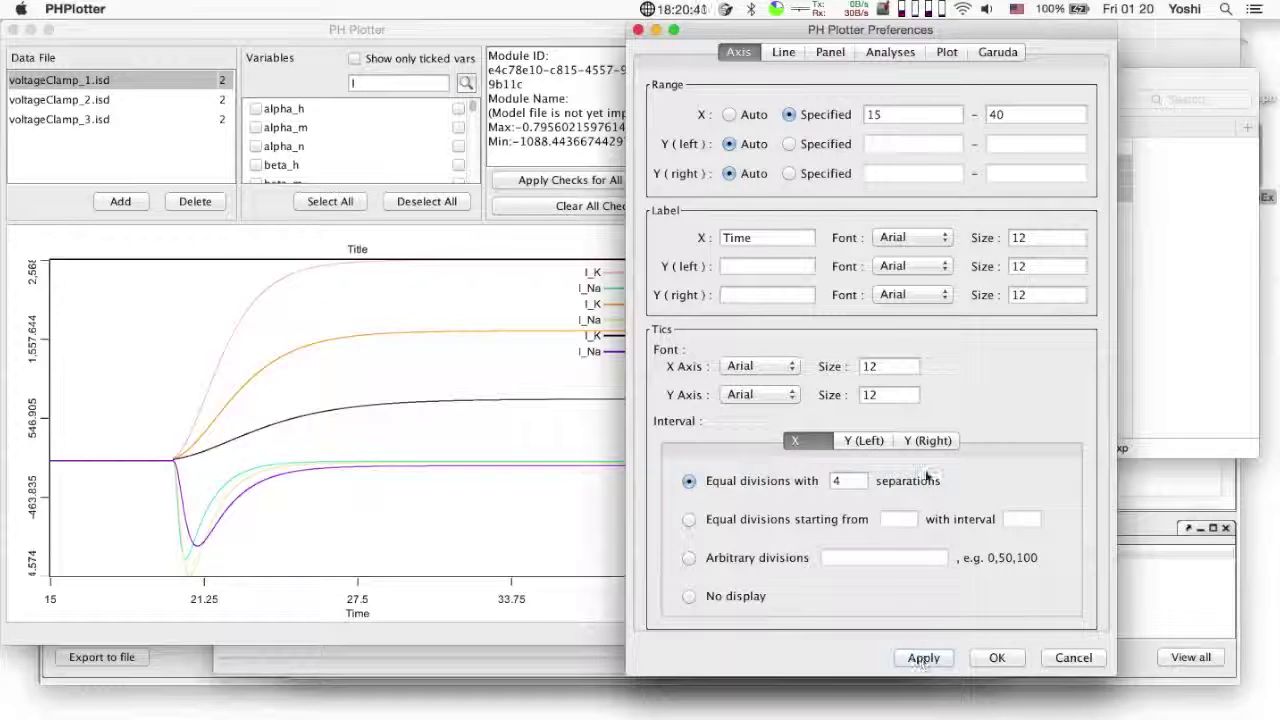
# Fix the left Y axis range to −1800 through 3000.
pyautogui.click(789, 144)
pyautogui.click(932, 145)
pyautogui.write('-')
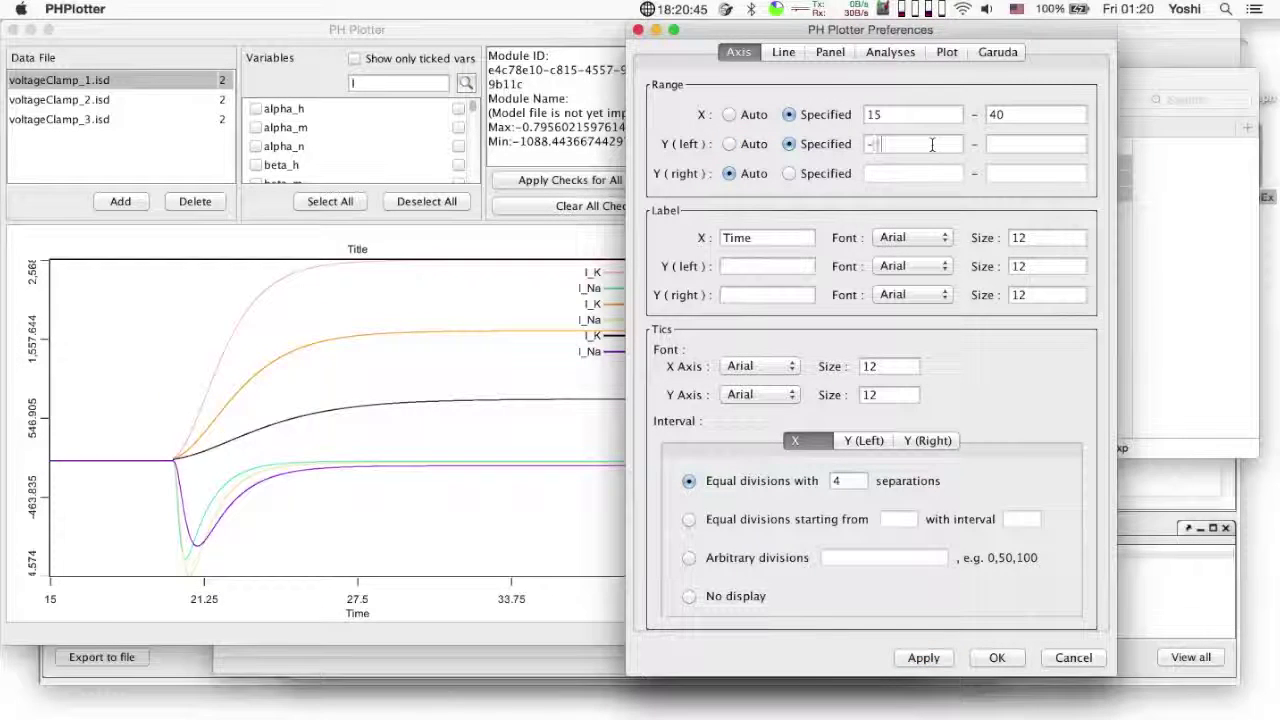
pyautogui.write('1800')
pyautogui.click(1010, 145)
pyautogui.write('3000')
pyautogui.click(923, 657)
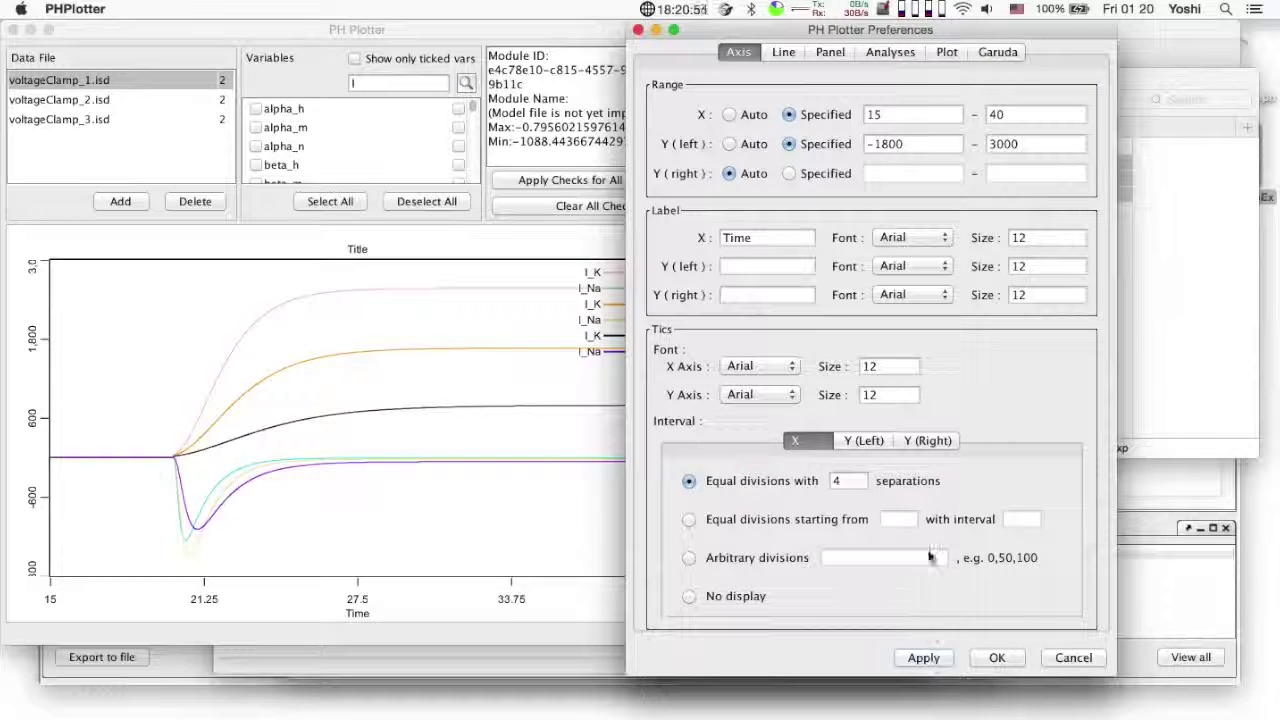
pyautogui.click(783, 52)
# Set the line width to 2 for all curves.
pyautogui.doubleClick(847, 148)
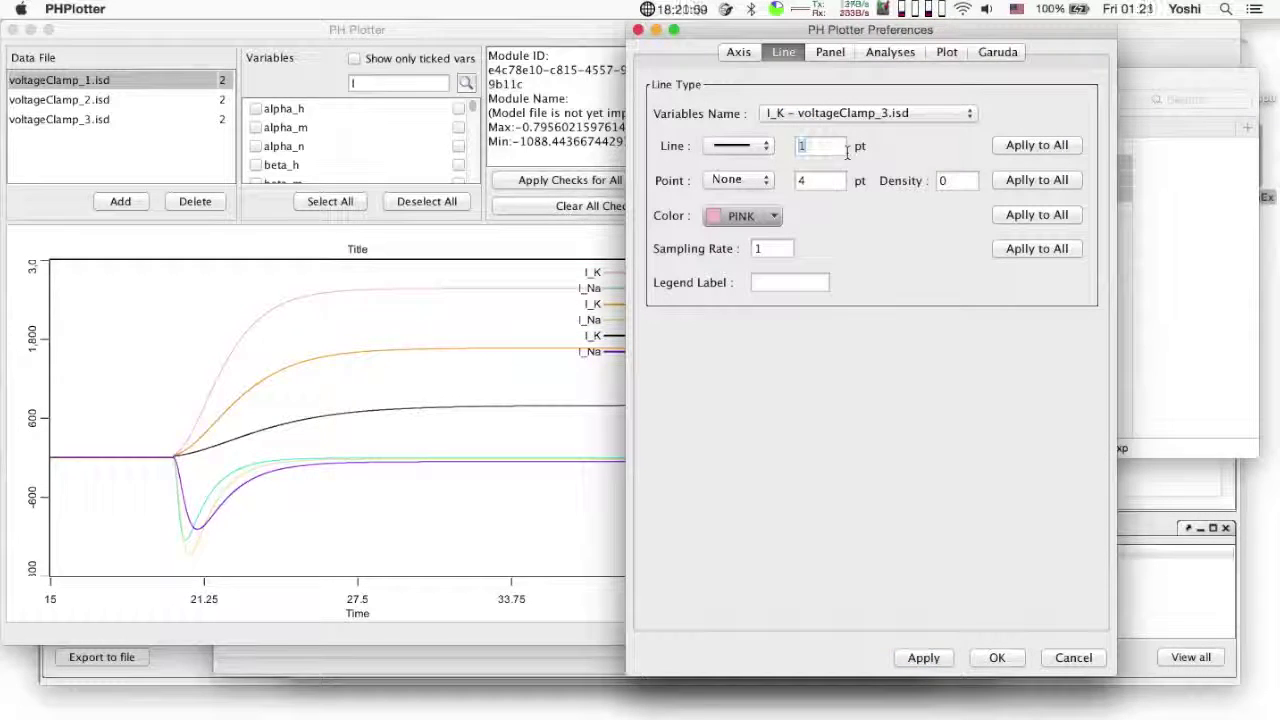
pyautogui.write('2')
pyautogui.click(1030, 145)
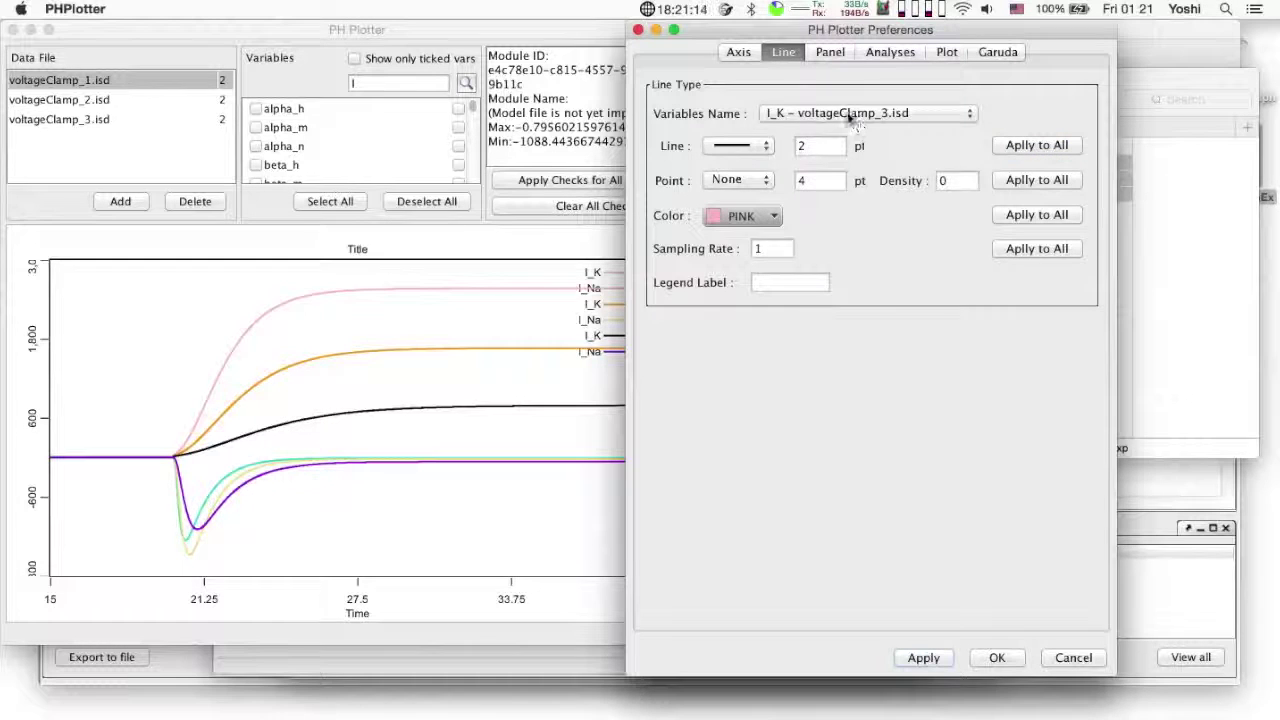
# Colour voltageClamp_3's I_K and I_Na curves red.
pyautogui.click(850, 118)
pyautogui.click(850, 116)
pyautogui.click(745, 218)
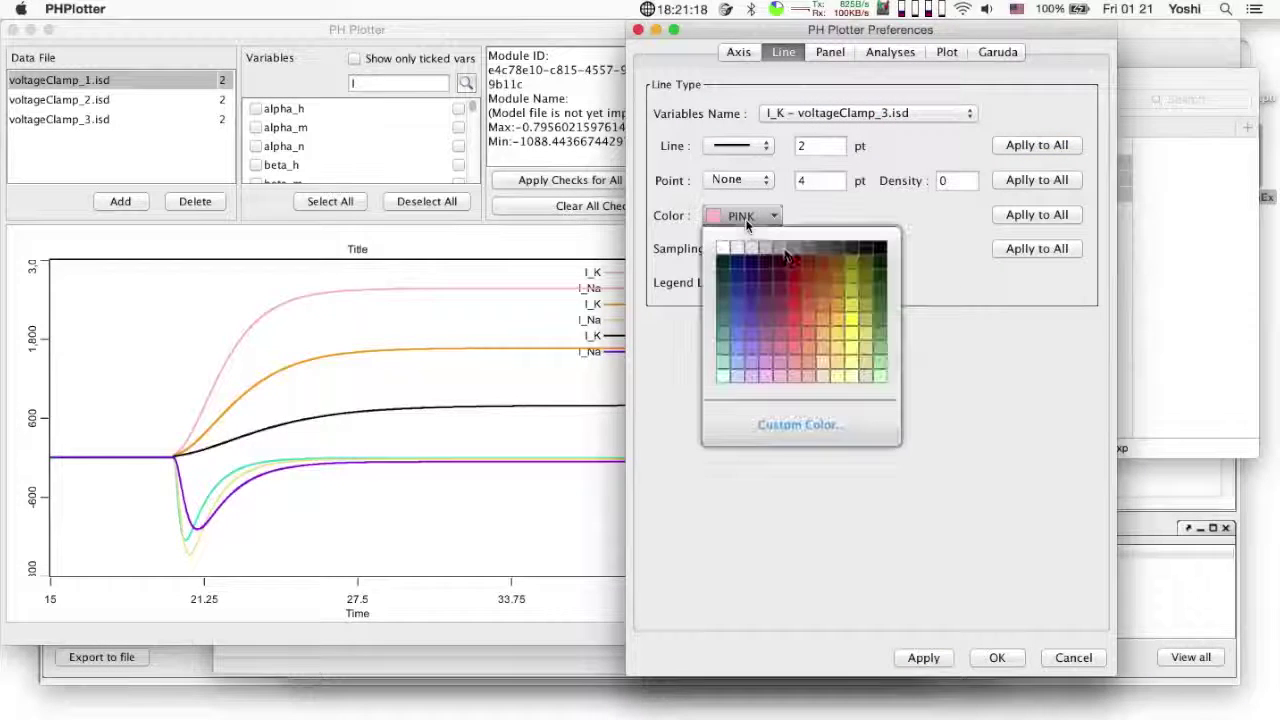
pyautogui.click(800, 268)
pyautogui.click(850, 113)
pyautogui.click(800, 126)
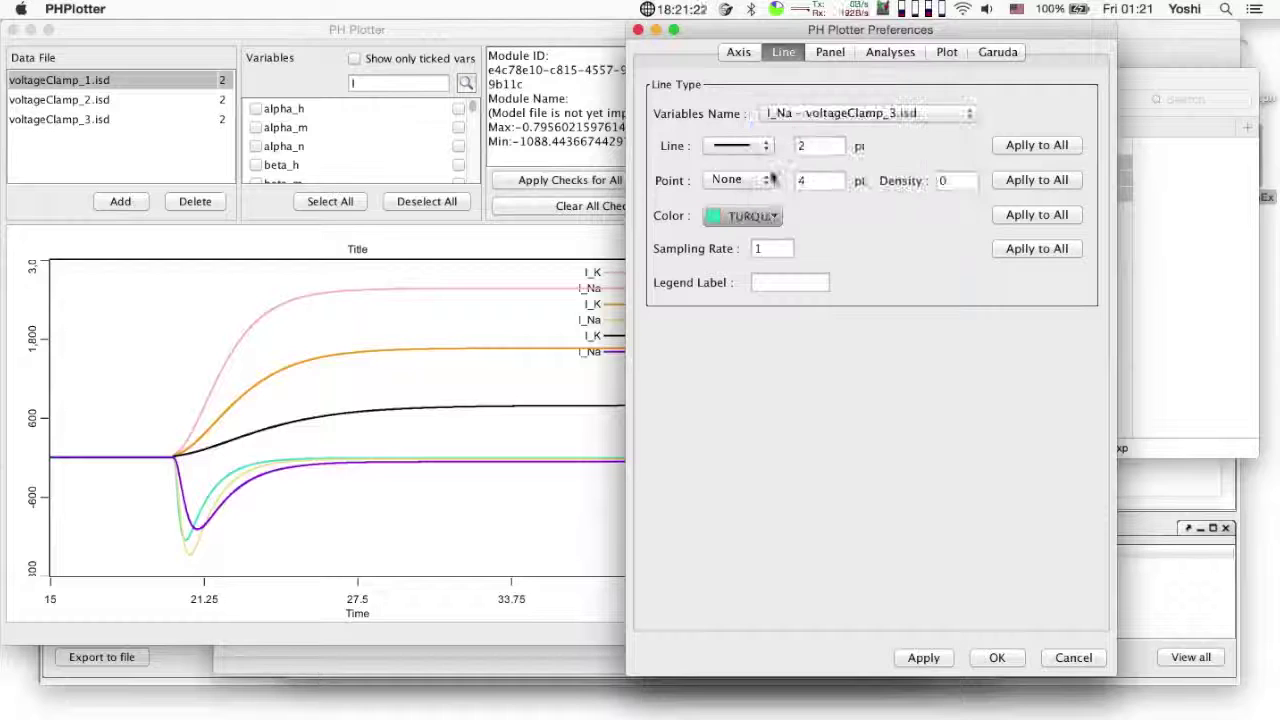
pyautogui.click(750, 216)
pyautogui.click(792, 287)
# Colour voltageClamp_2's I_K and I_Na blue, then open simulation.txt to check voltages.
pyautogui.click(810, 113)
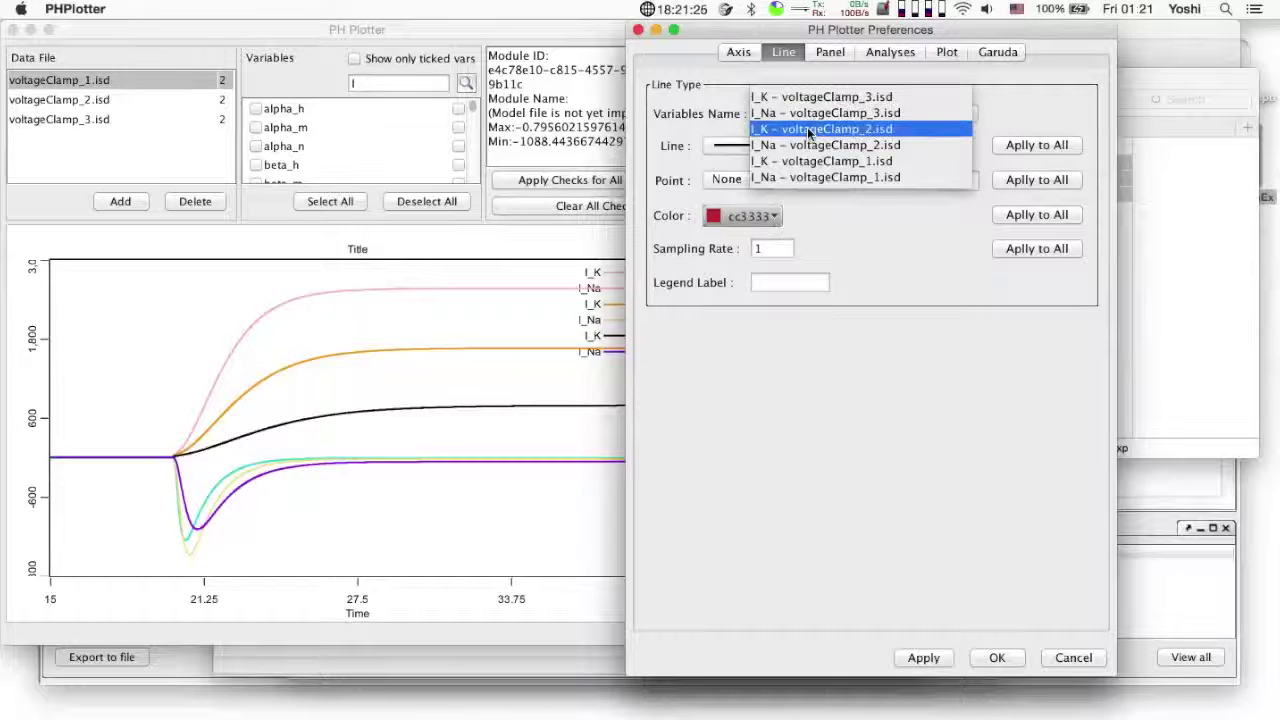
pyautogui.click(809, 130)
pyautogui.click(745, 216)
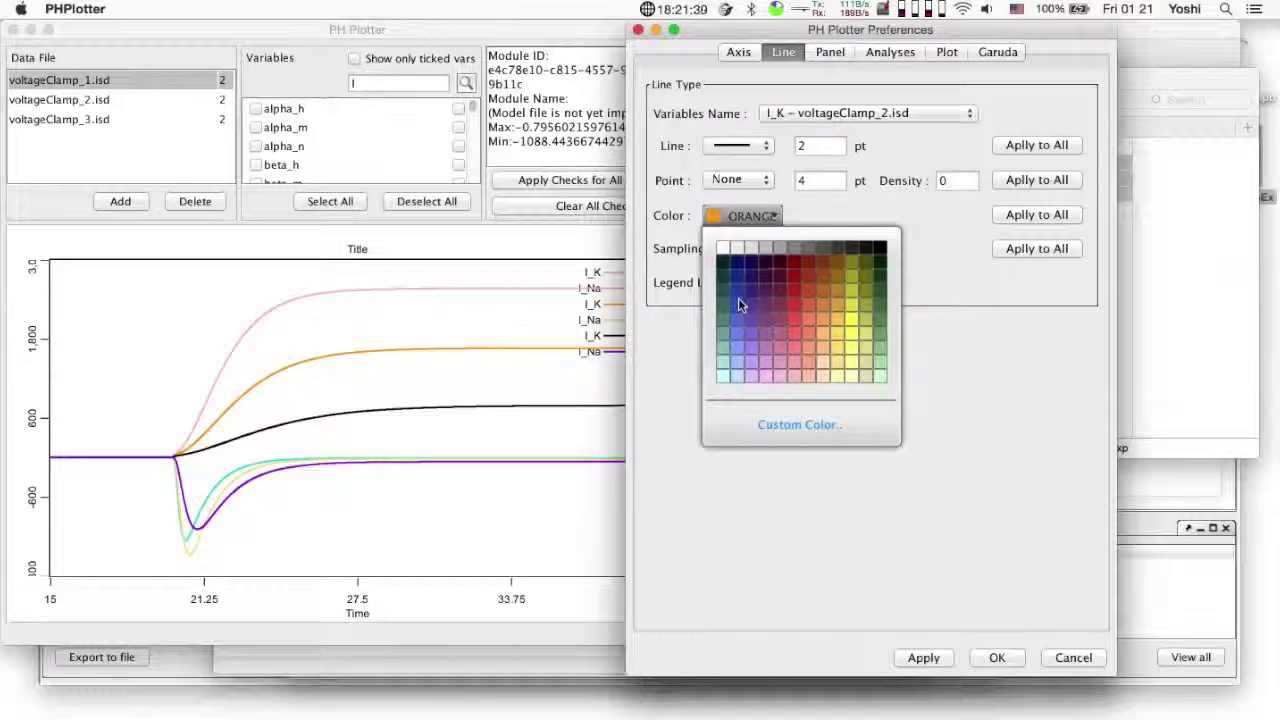
pyautogui.click(740, 305)
pyautogui.click(795, 113)
pyautogui.click(785, 133)
pyautogui.click(740, 220)
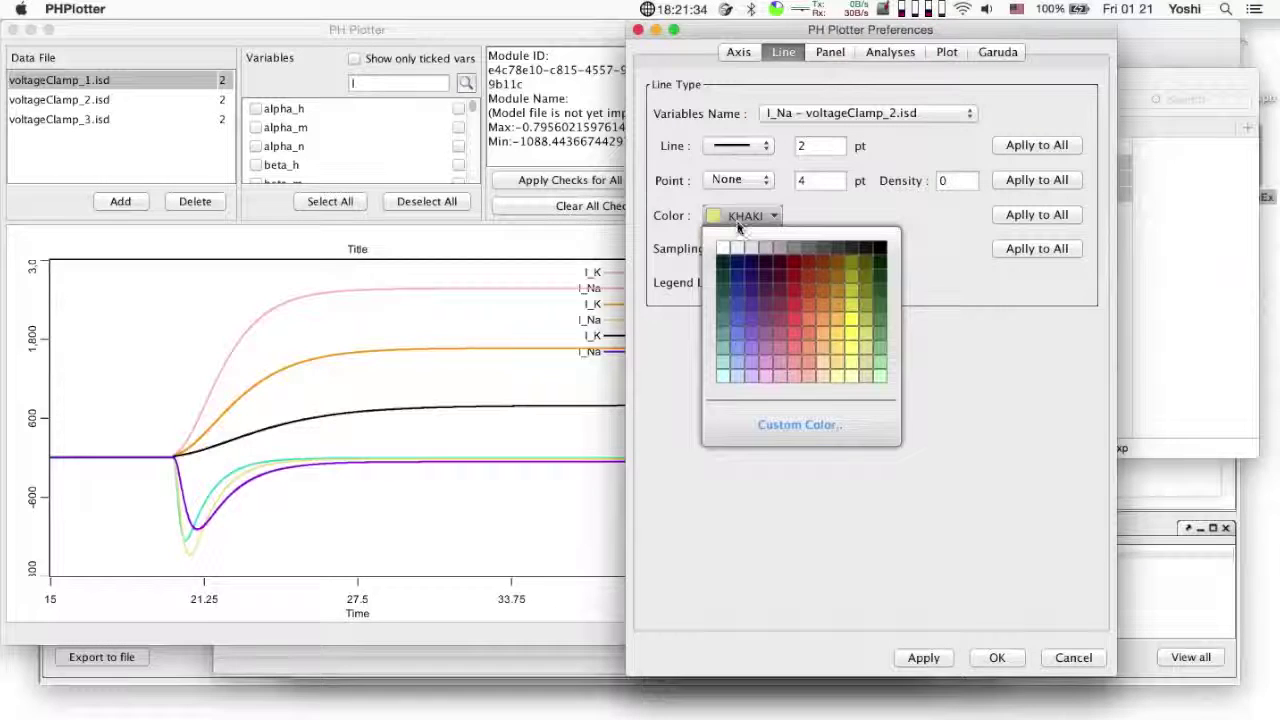
pyautogui.click(731, 304)
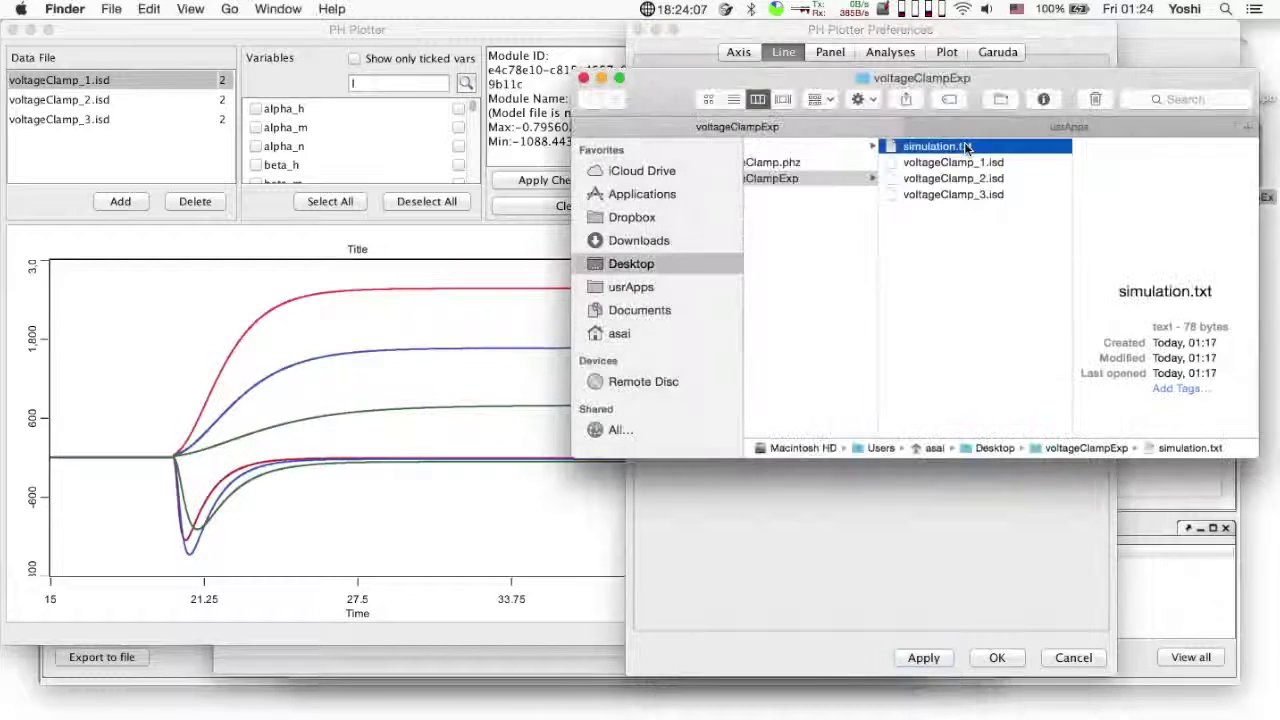
pyautogui.doubleClick(964, 146)
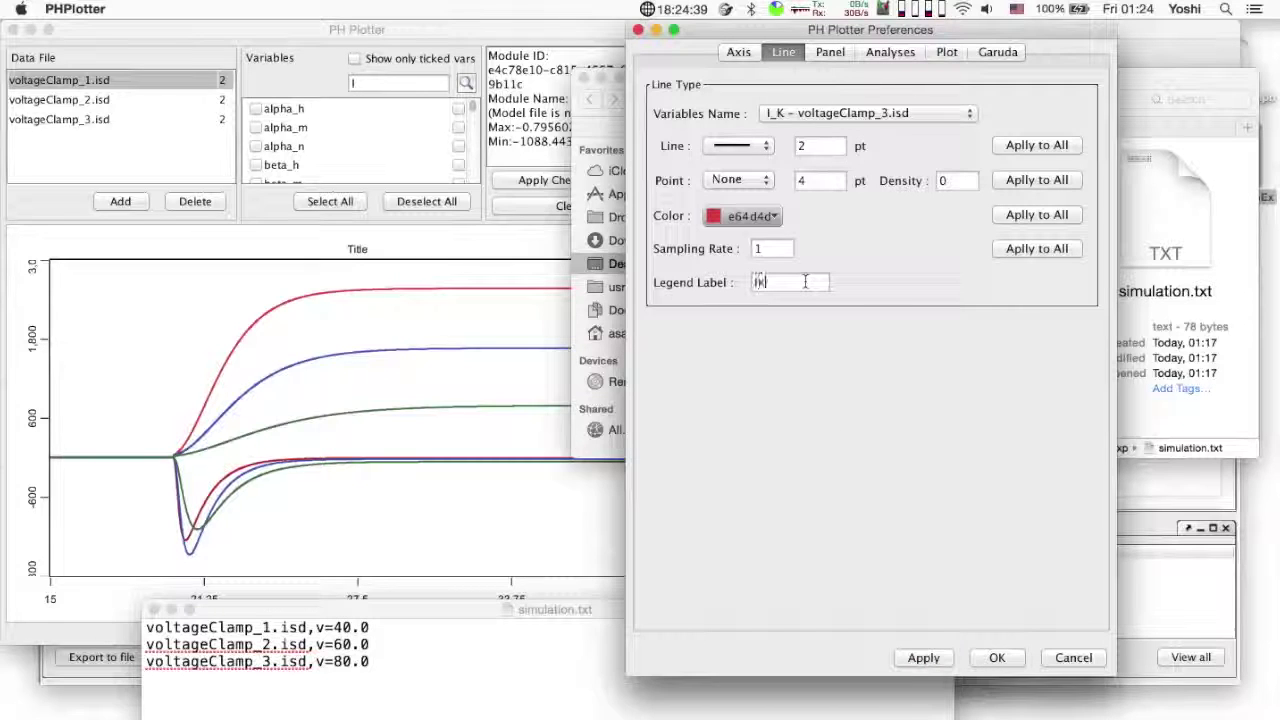
# Finish the IK_V80 legend label, then label voltageClamp_3's I_Na curve INa_V80.
pyautogui.write('_V80')
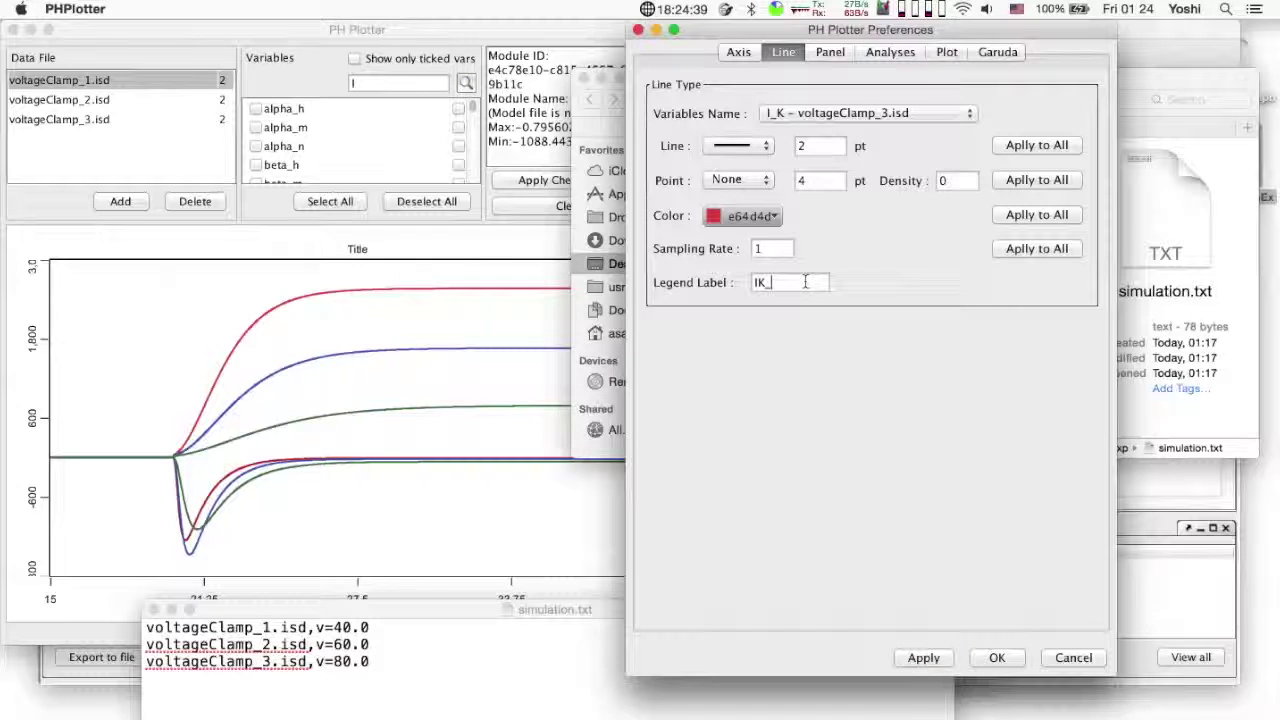
pyautogui.click(870, 112)
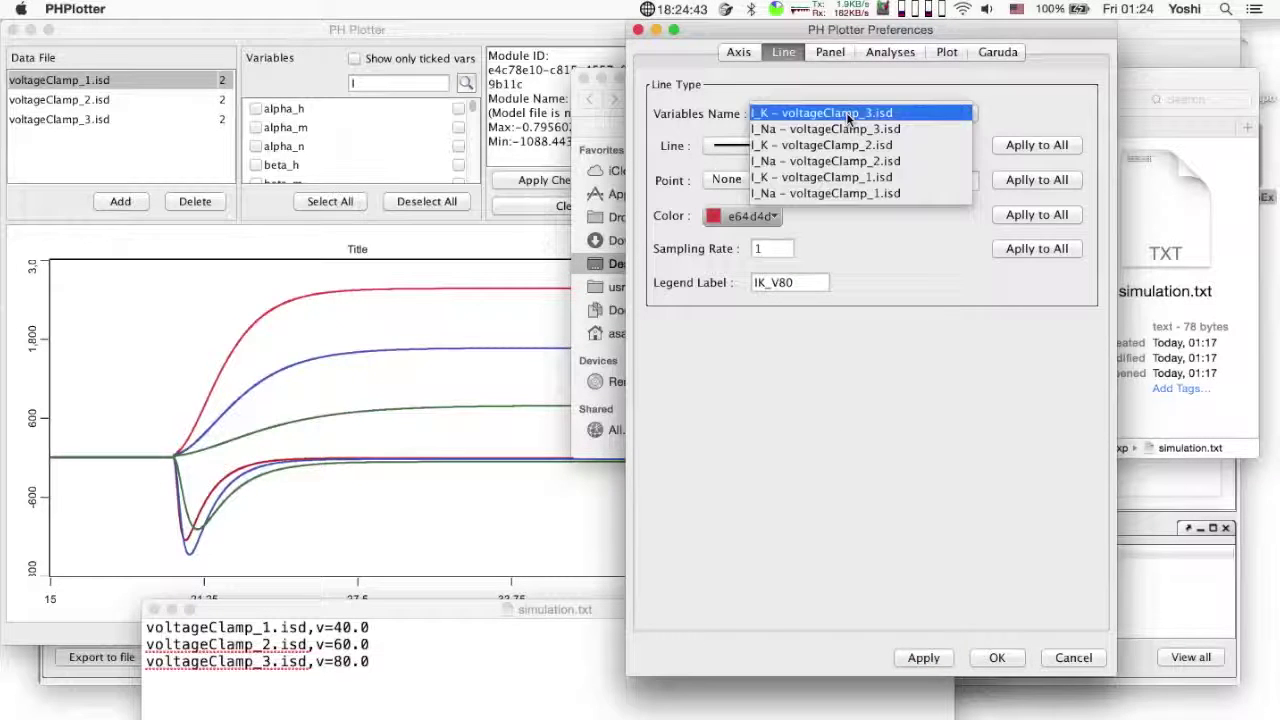
pyautogui.click(870, 128)
pyautogui.click(770, 283)
pyautogui.write('INa_')
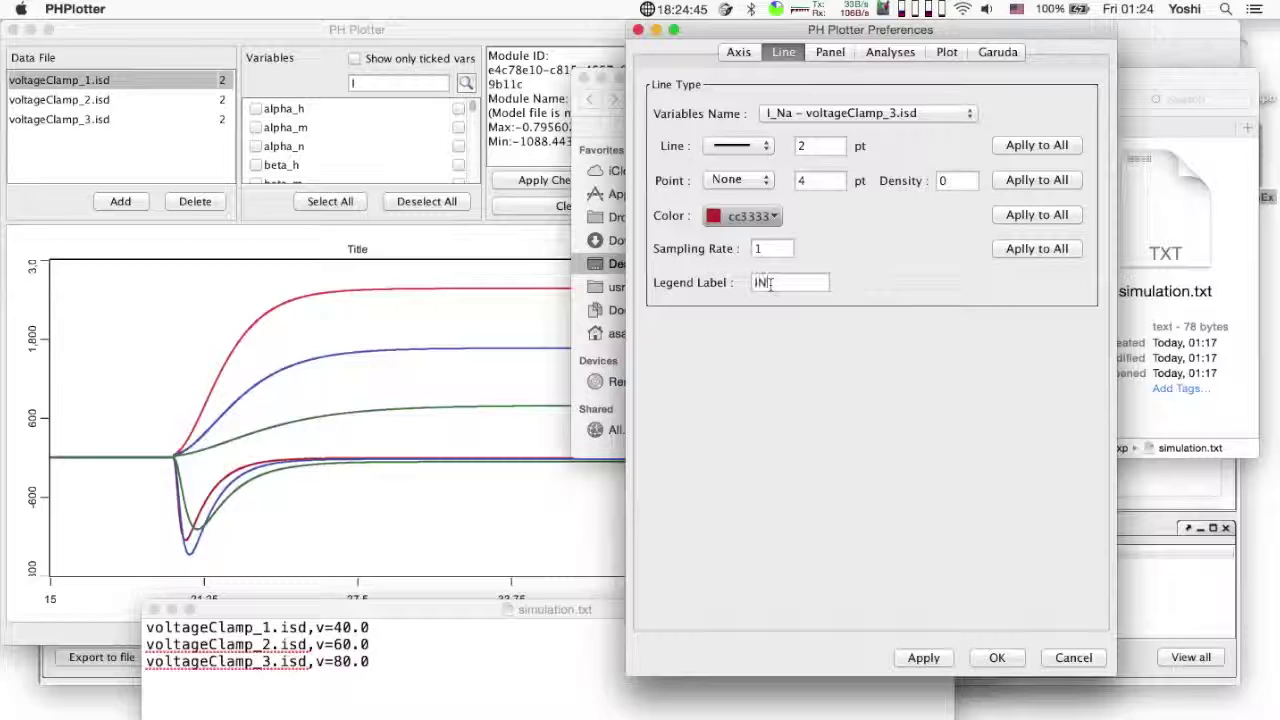
pyautogui.write('V80')
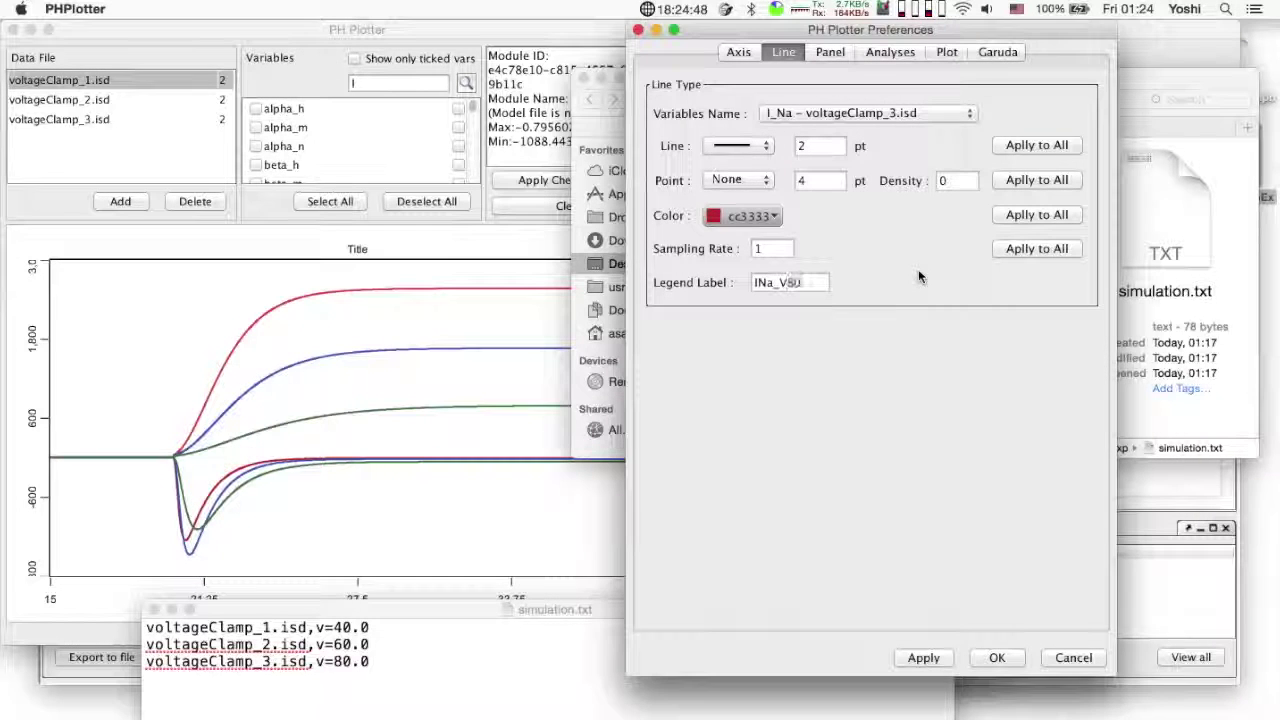
pyautogui.press('Return')
pyautogui.press('cmd+c')
# Label voltageClamp_2's I_K curve IK_V60, check the plot legend, and close preferences.
pyautogui.click(879, 113)
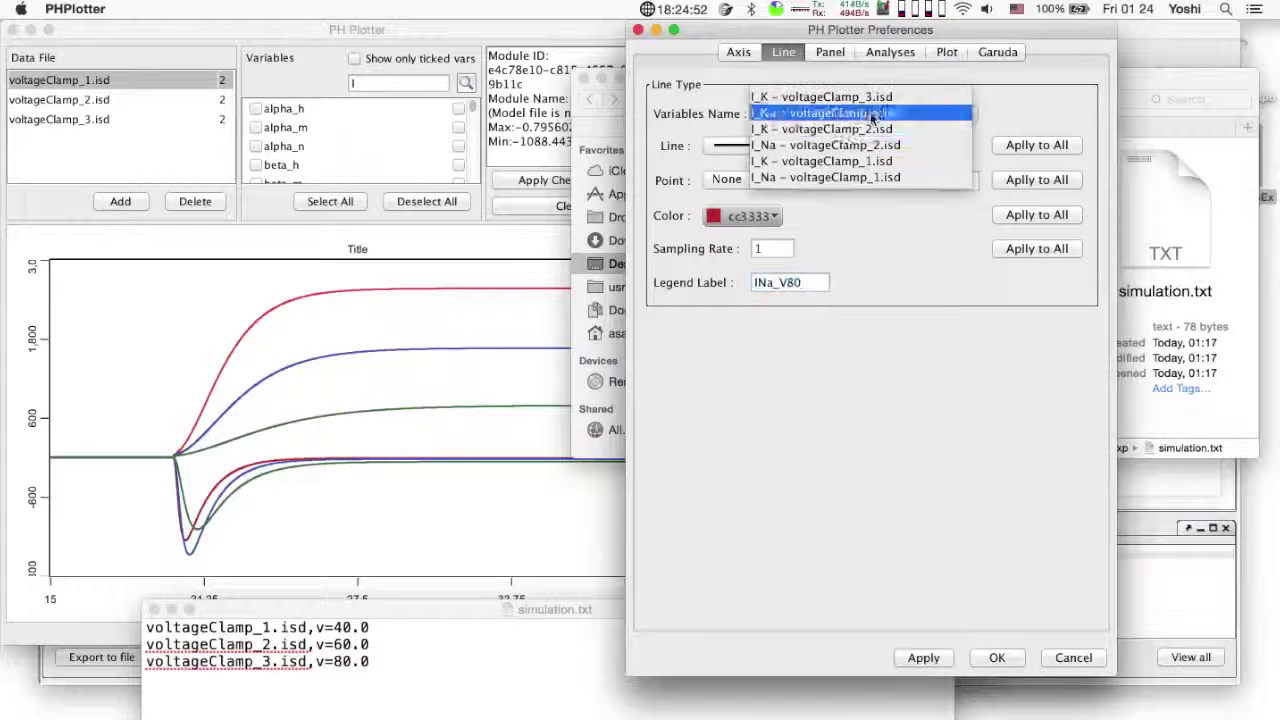
pyautogui.click(865, 110)
pyautogui.click(814, 286)
pyautogui.press('cmd+v')
pyautogui.press('BackSpace')
pyautogui.press('BackSpace')
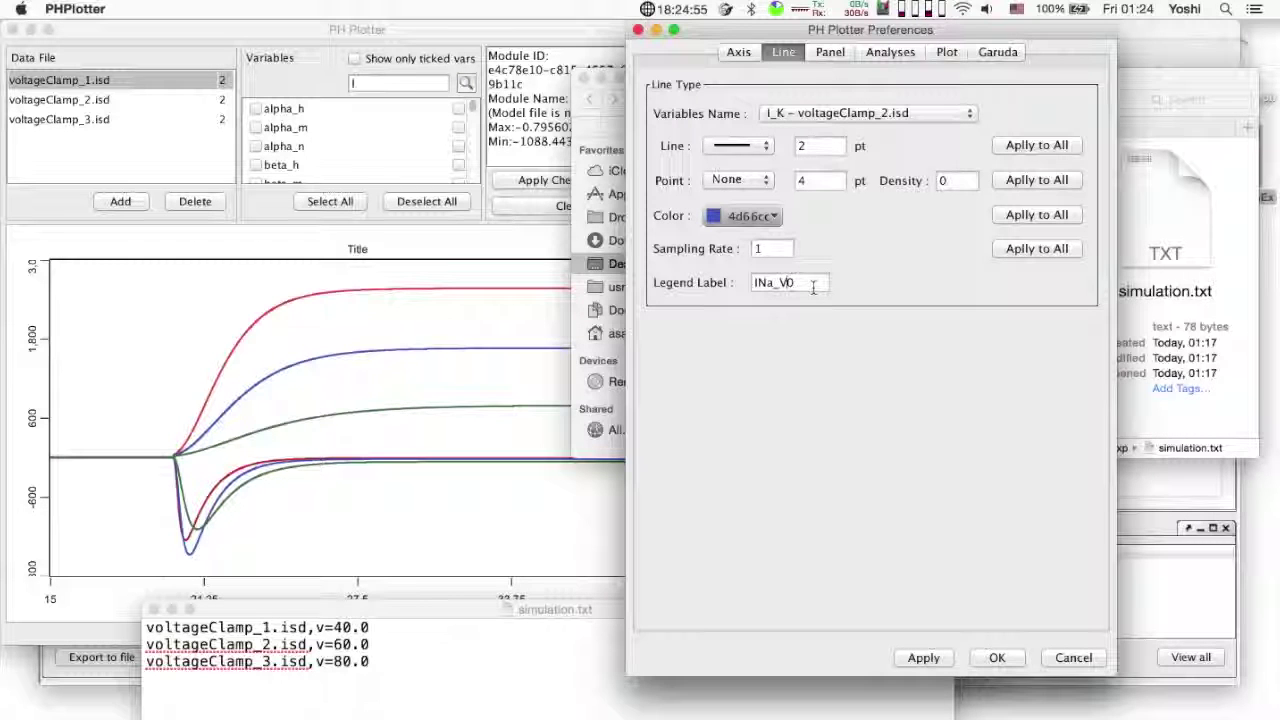
pyautogui.write('60')
pyautogui.press('Left')
pyautogui.press('Left')
pyautogui.press('Left')
pyautogui.press('Left')
pyautogui.press('BackSpace')
pyautogui.press('BackSpace')
pyautogui.write('K')
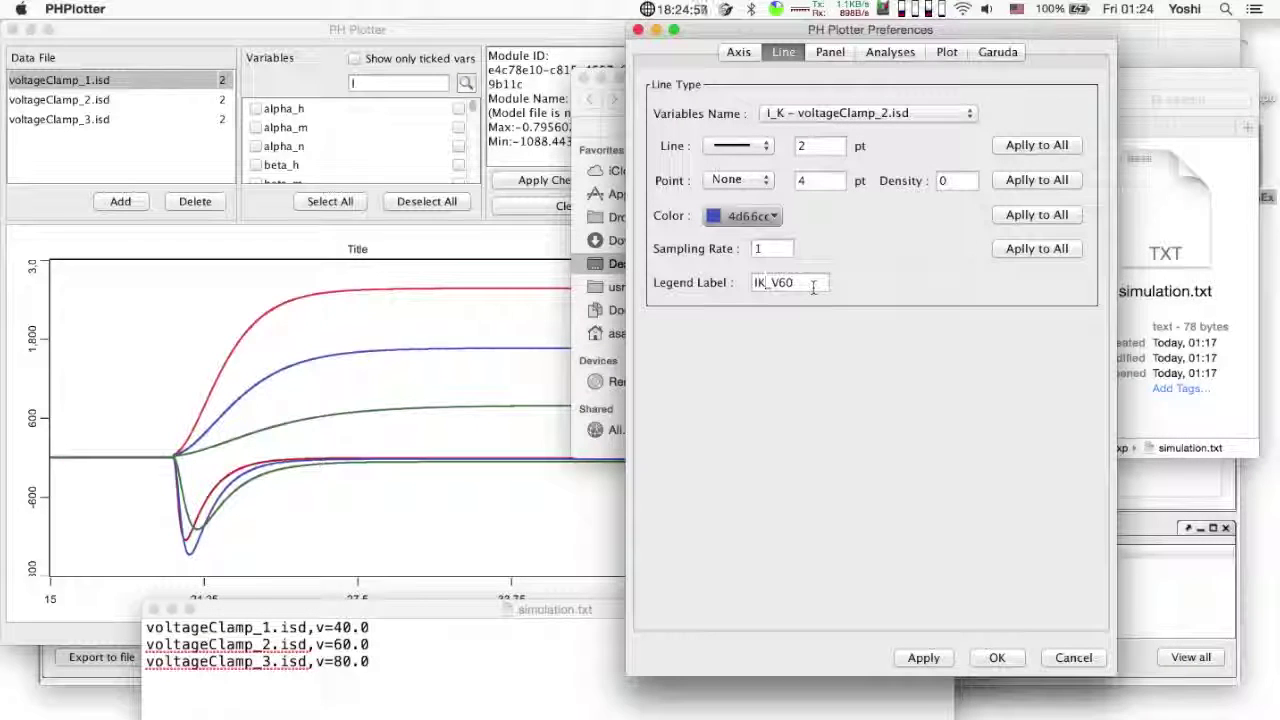
pyautogui.click(550, 534)
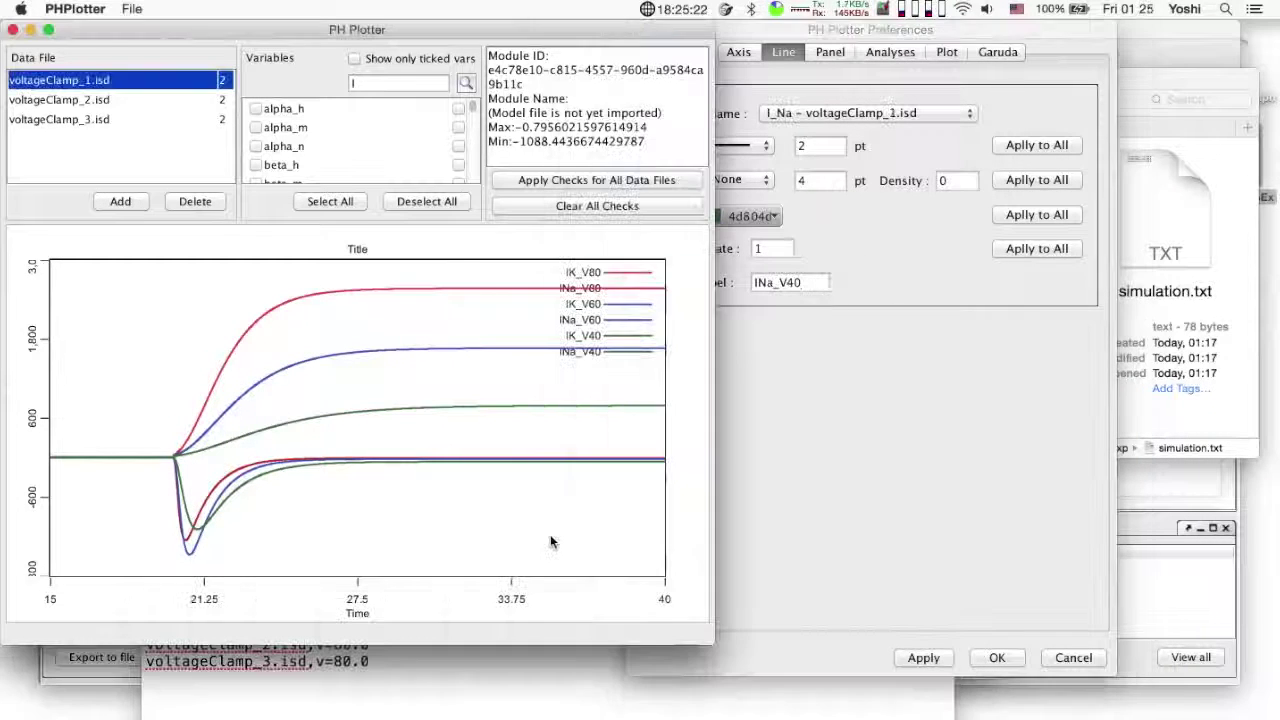
pyautogui.click(997, 657)
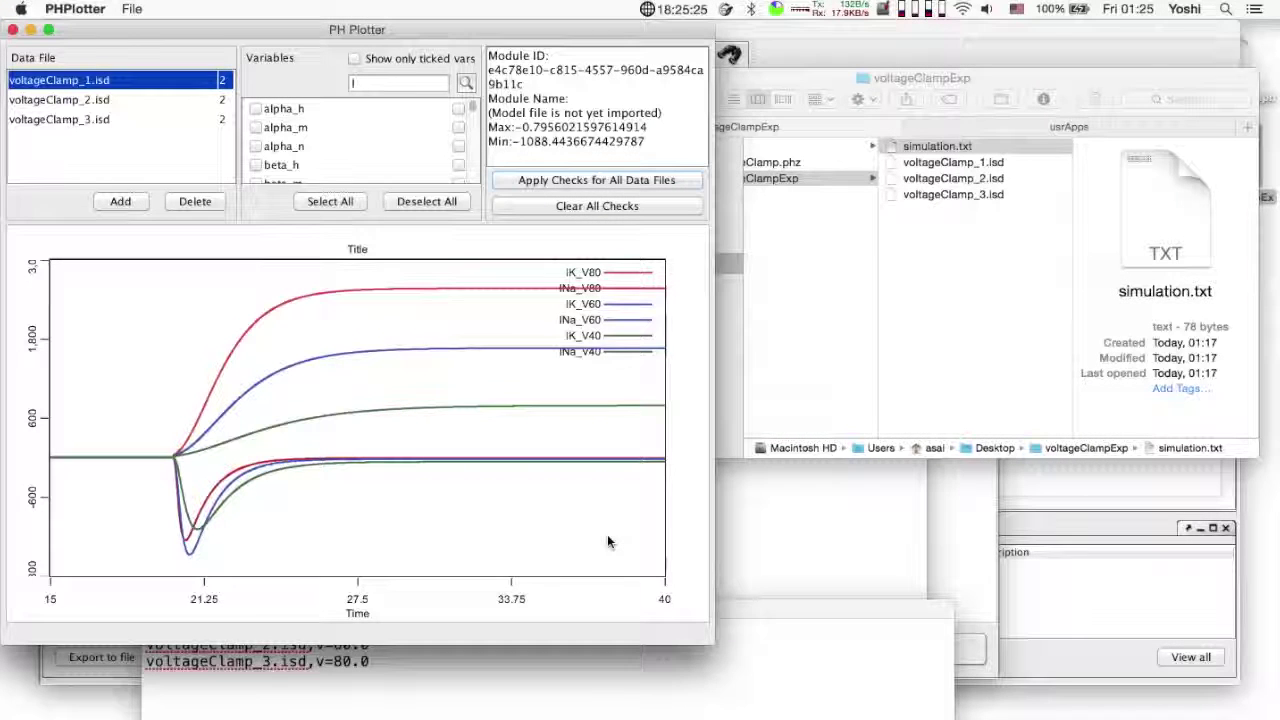